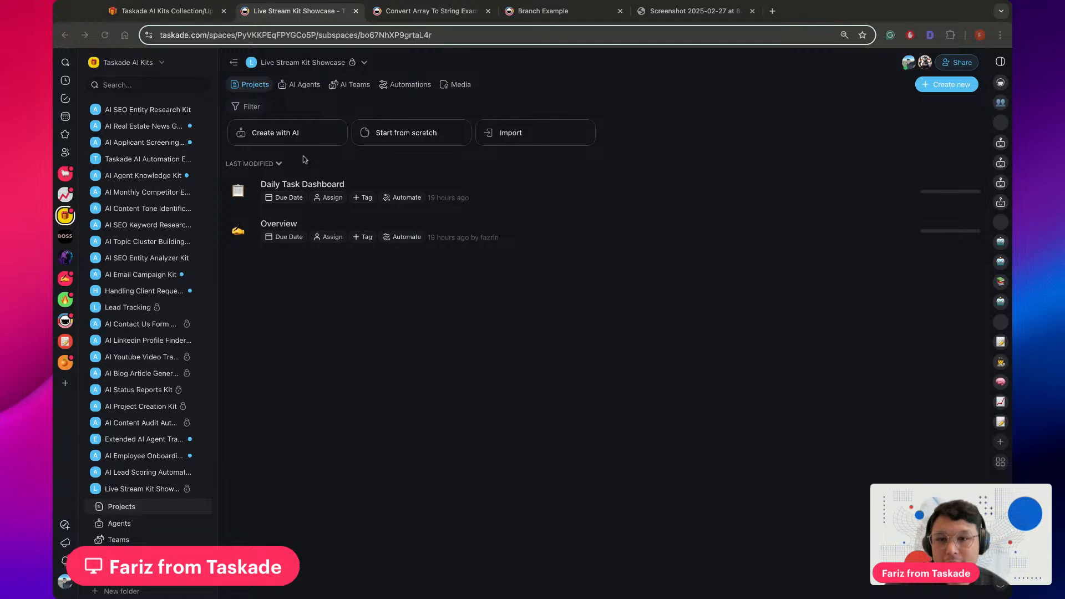
Open the Daily Task Dashboard project, collapse the sidebar and check the Status options available for the To-Do tasks
left_click(465, 197)
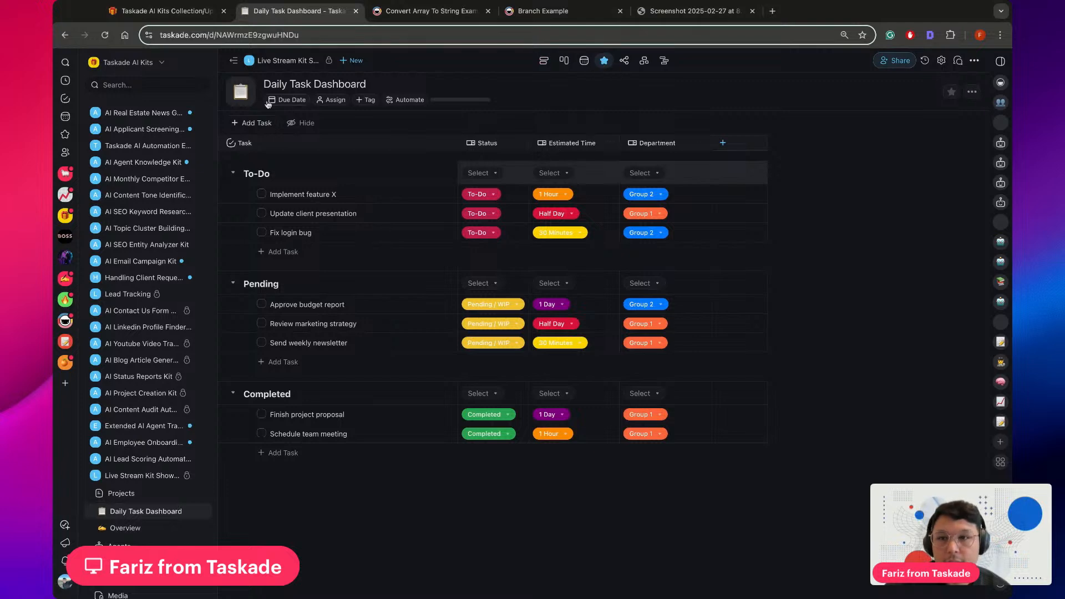
left_click(233, 60)
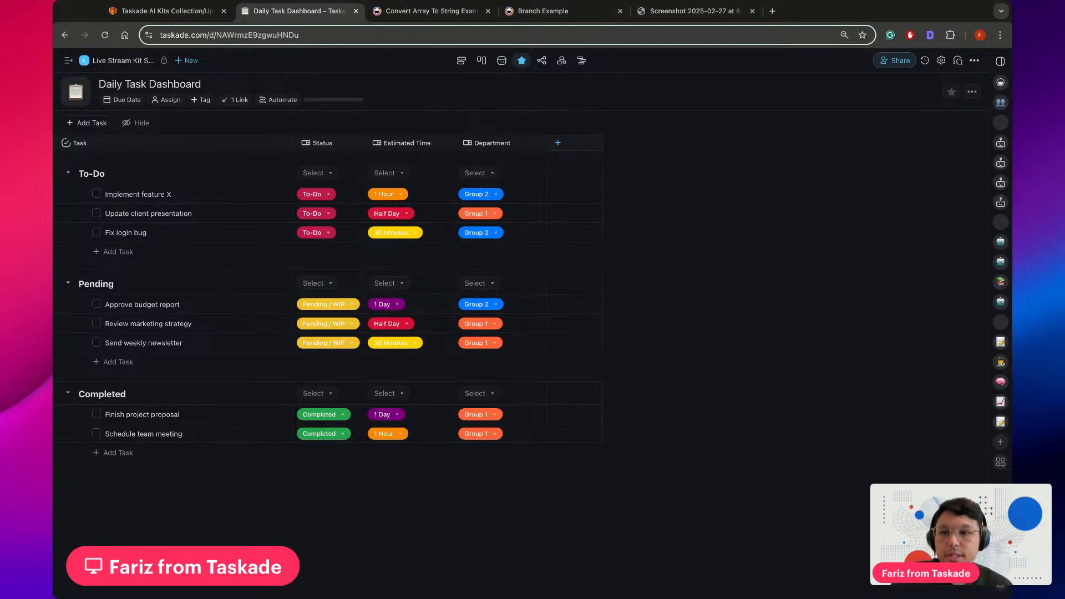
left_click(321, 214)
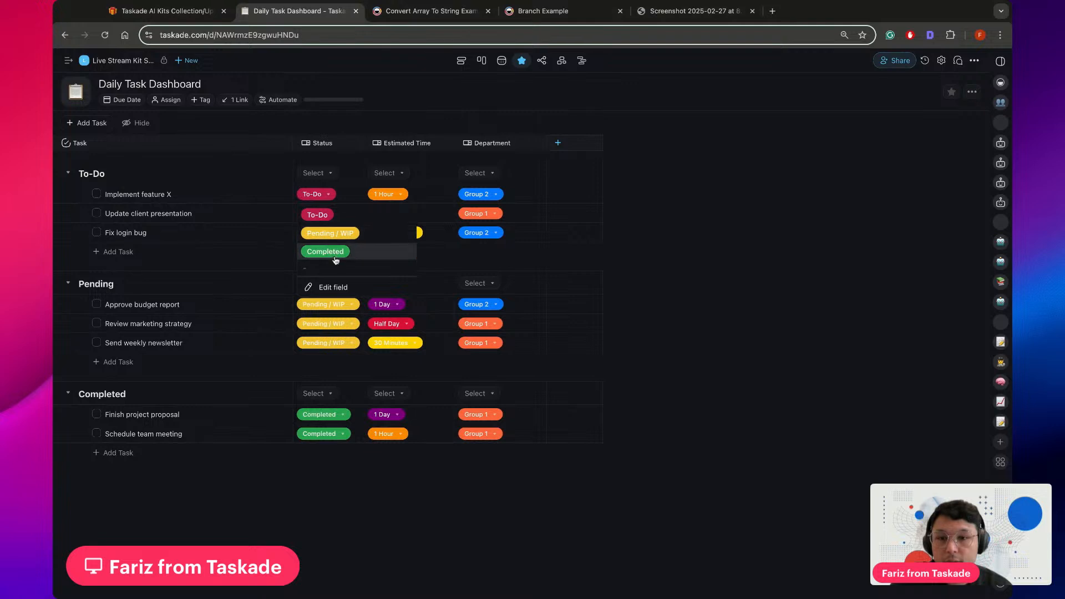
left_click(606, 237)
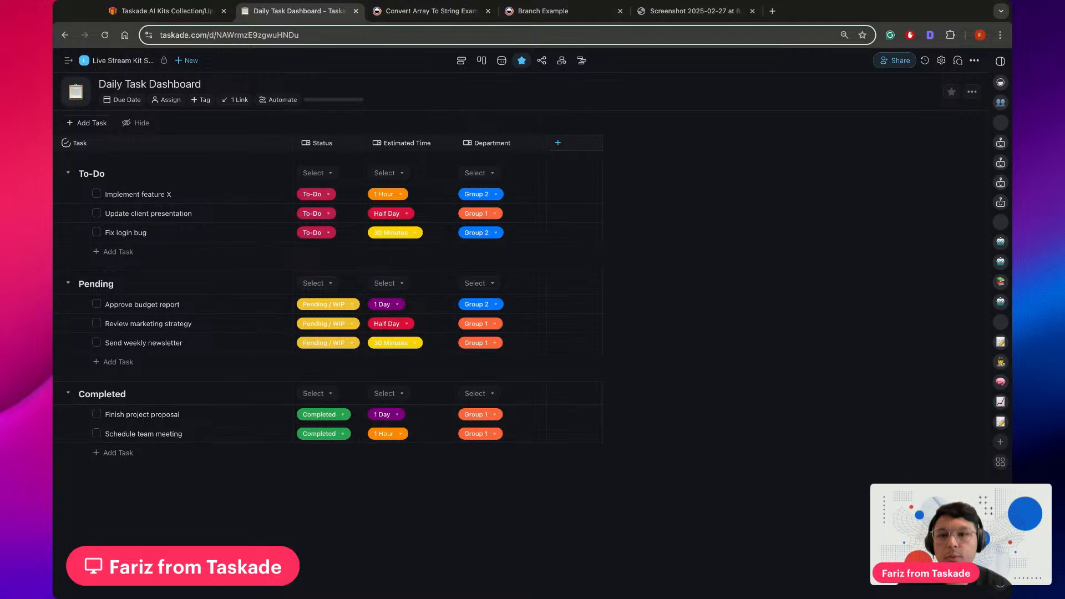
left_click(329, 236)
left_click(269, 257)
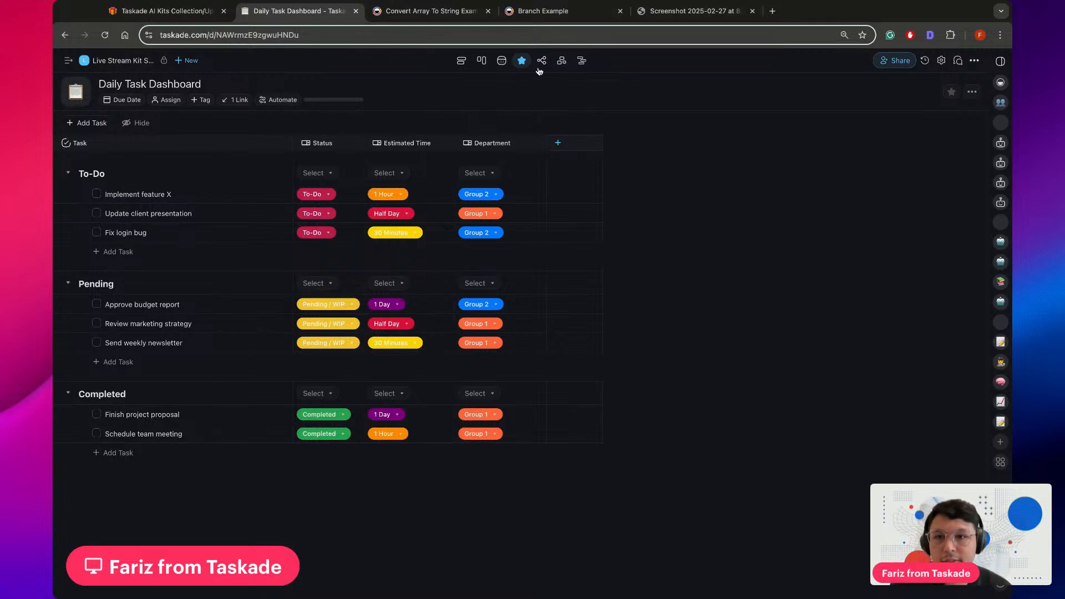
Switch to the Convert Array To String automation, accept the Asia/Makassar time zone and look over the flow
left_click(430, 11)
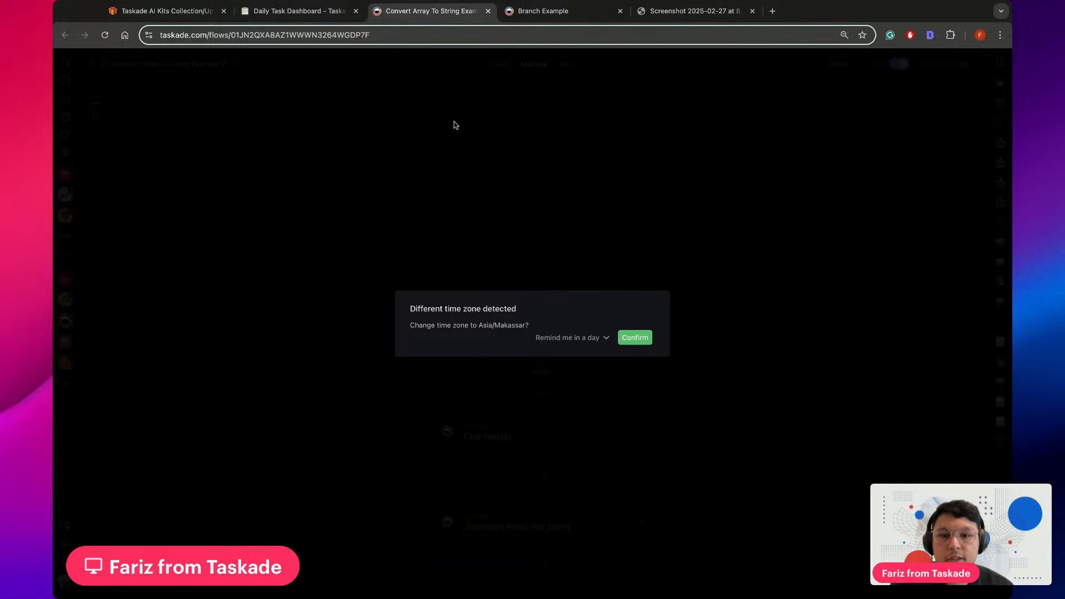
left_click(632, 338)
scroll(560, 245, "down", 3)
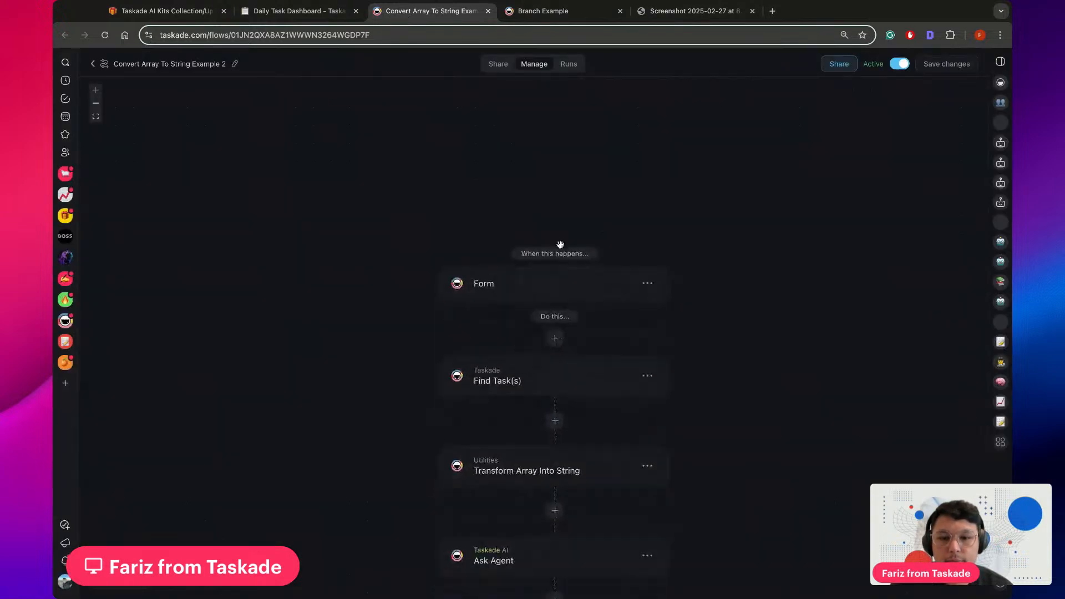
scroll(561, 245, "down", 5)
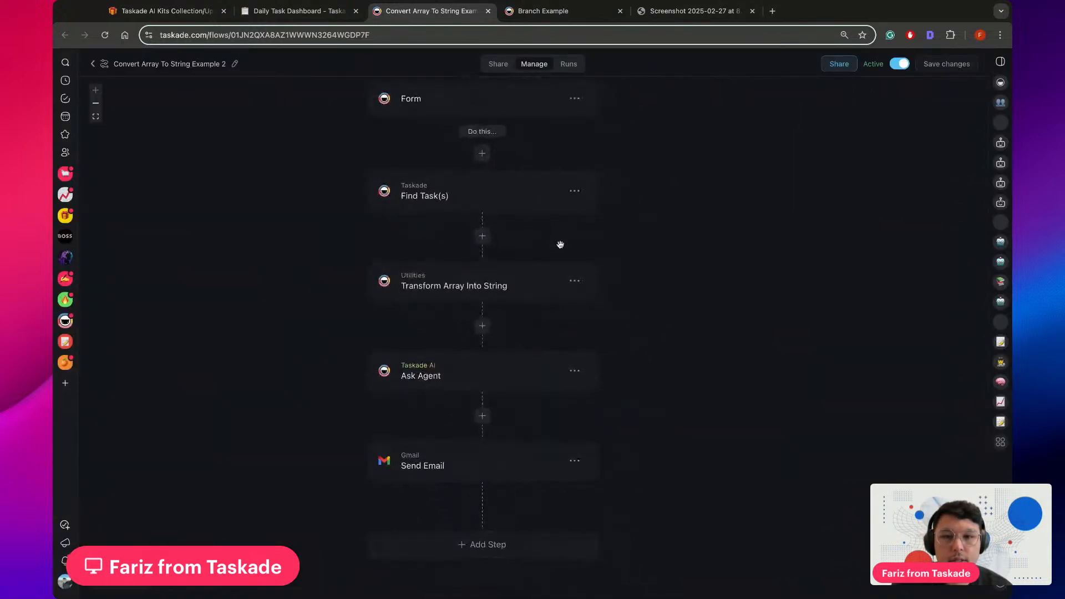
scroll(659, 302, "up", 2)
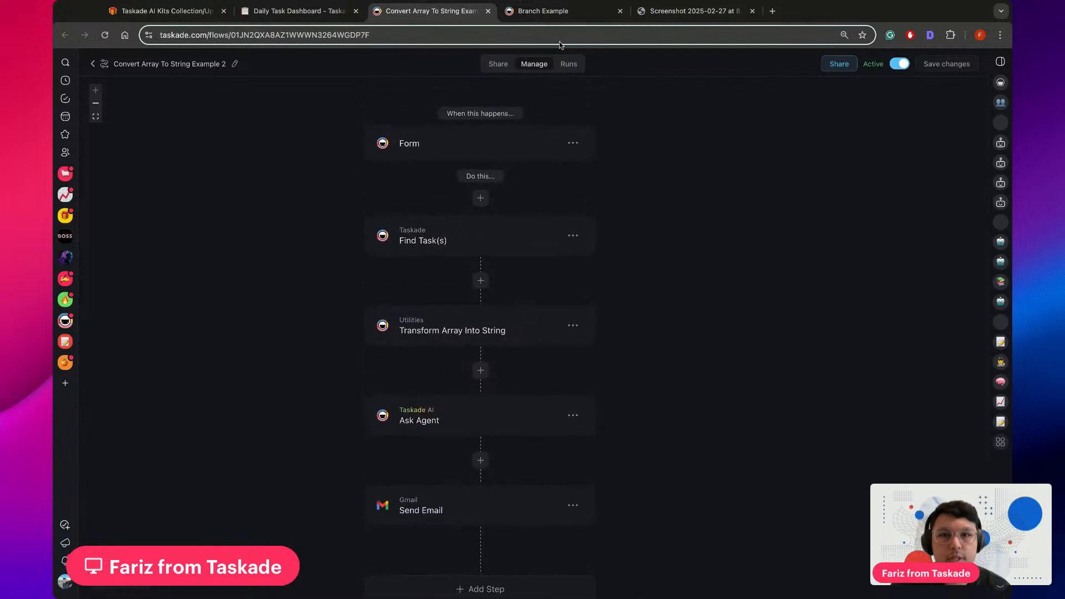
Place the Branch Example browser tab ahead of the Convert Array To String one and accept its Asia/Makassar time zone change
left_click_drag(554, 14, 421, 13)
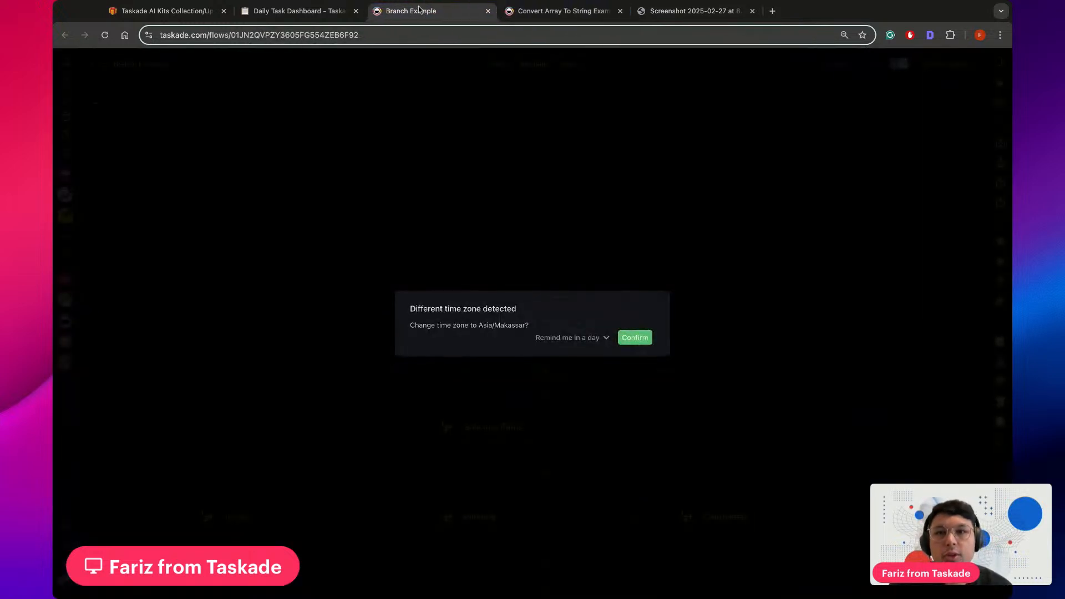
left_click(636, 339)
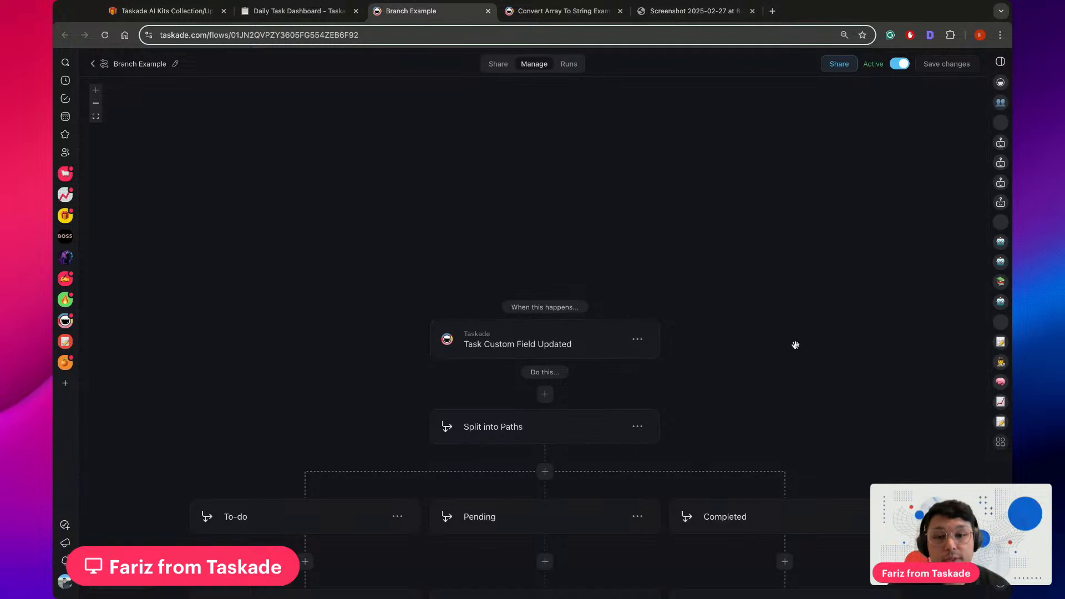
scroll(795, 344, "down", 6)
scroll(796, 345, "left", 1)
scroll(796, 344, "up", 1)
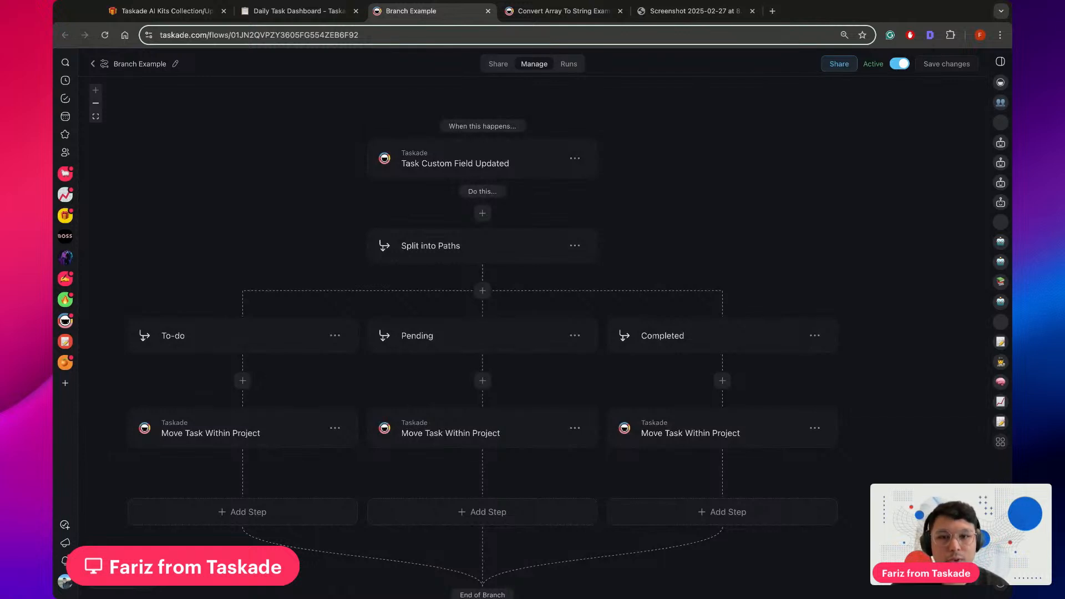
Review the Task Custom Field Updated trigger settings of Branch Example against the Daily Task Dashboard project
left_click(316, 12)
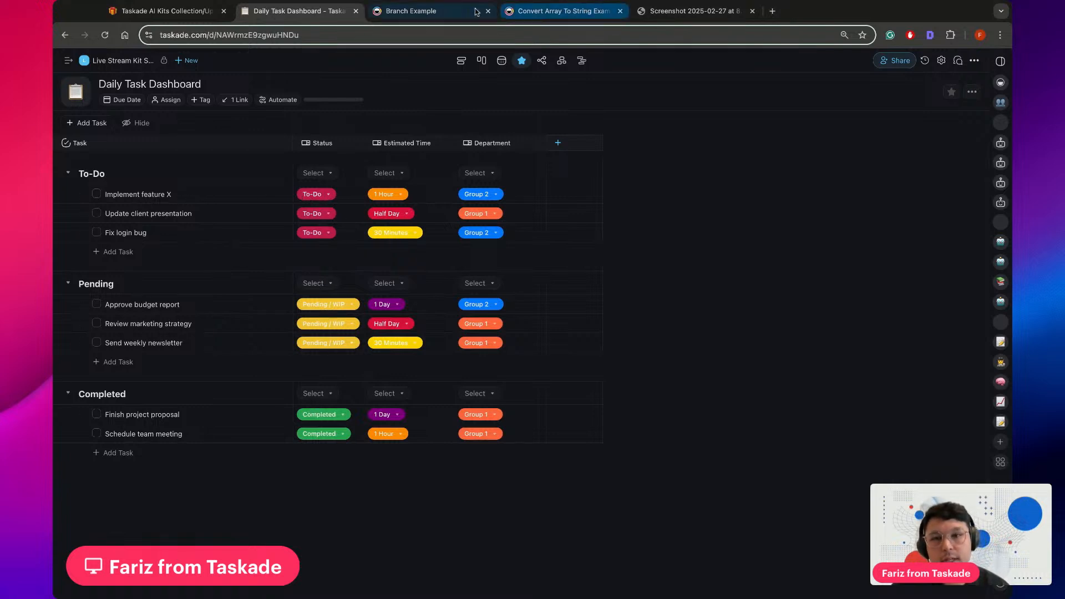
left_click(435, 12)
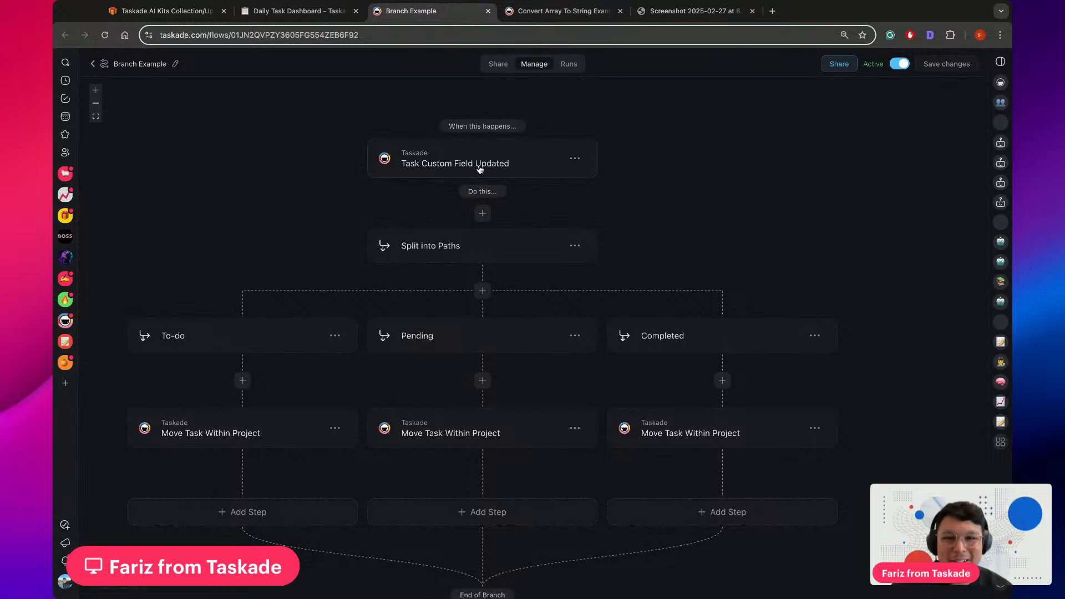
left_click(516, 161)
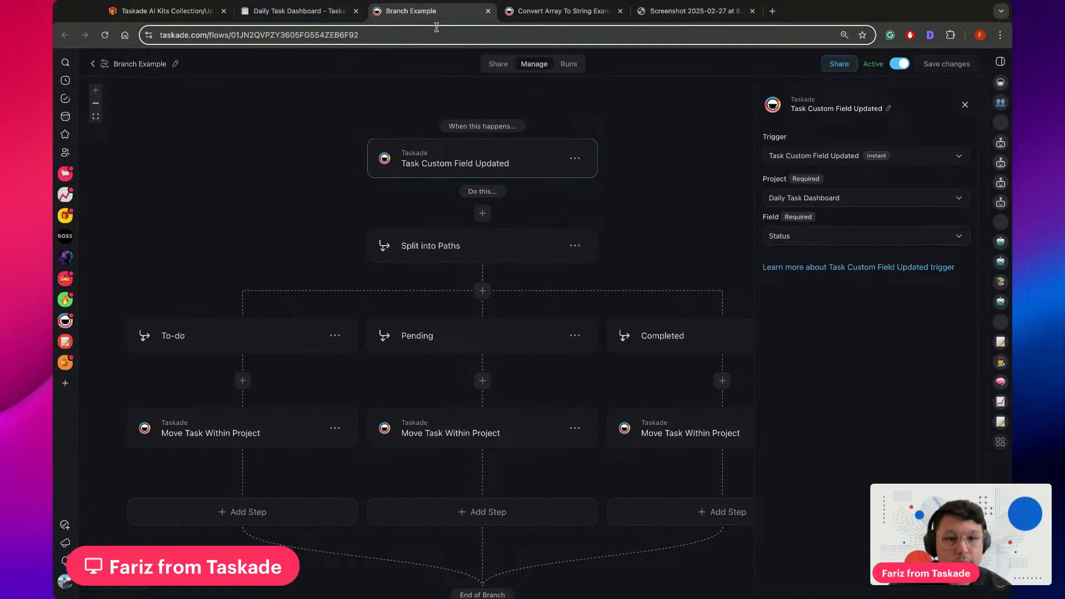
left_click(299, 11)
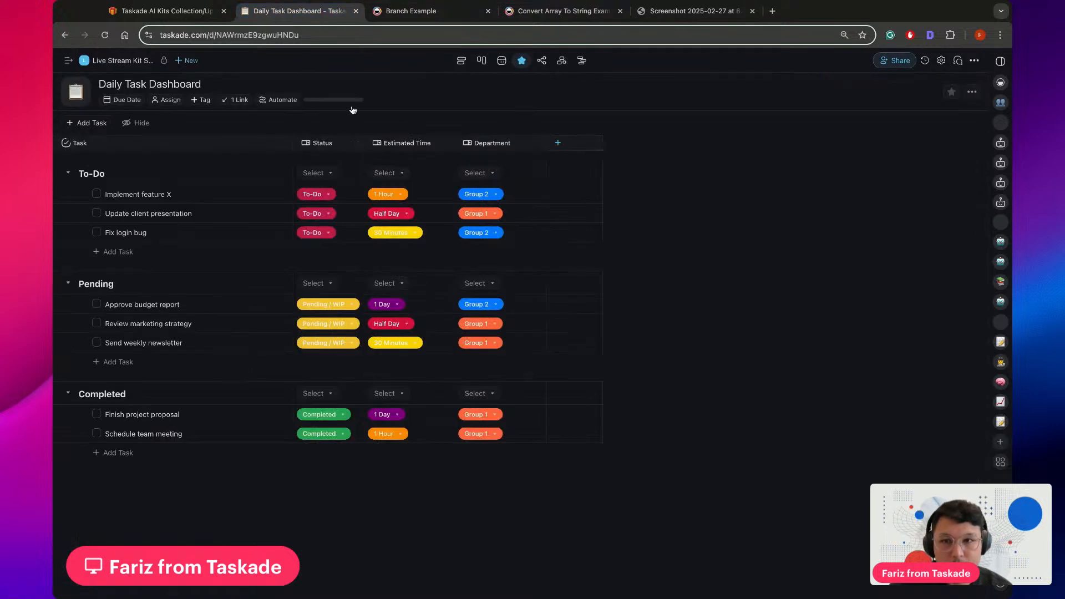
left_click(441, 17)
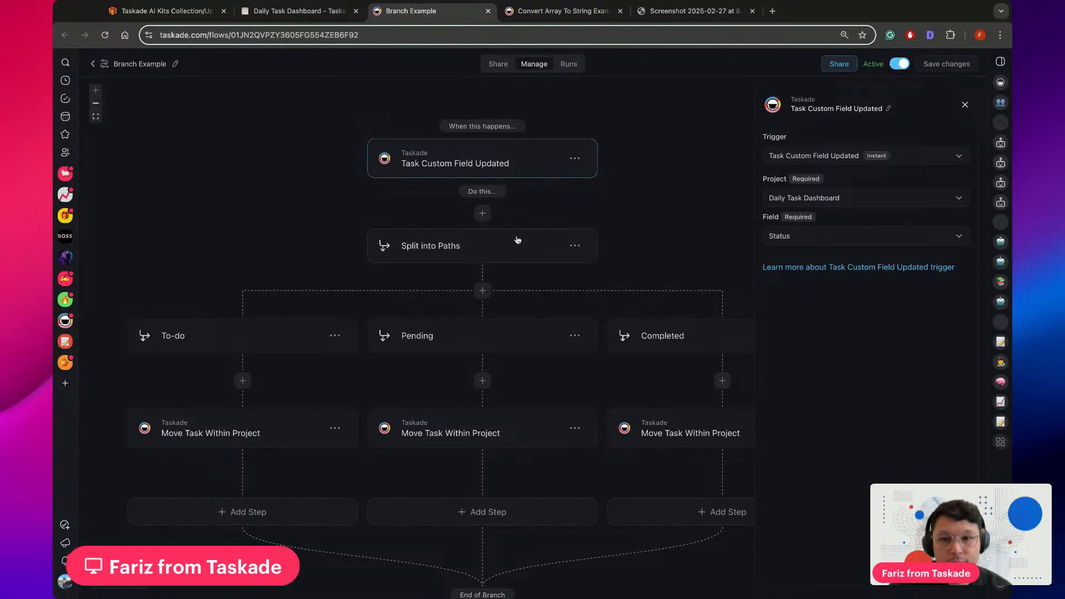
Inspect the Split into Paths step, the To-do path's condition and the settings of its Move Task Within Project action
left_click(479, 254)
scroll(675, 230, "down", 1)
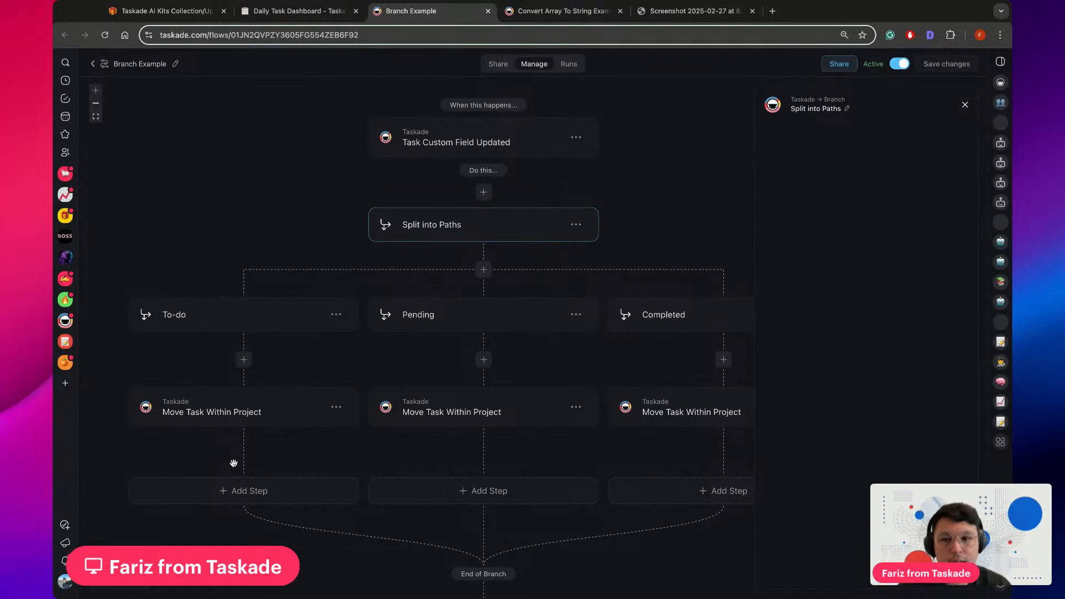
left_click(210, 319)
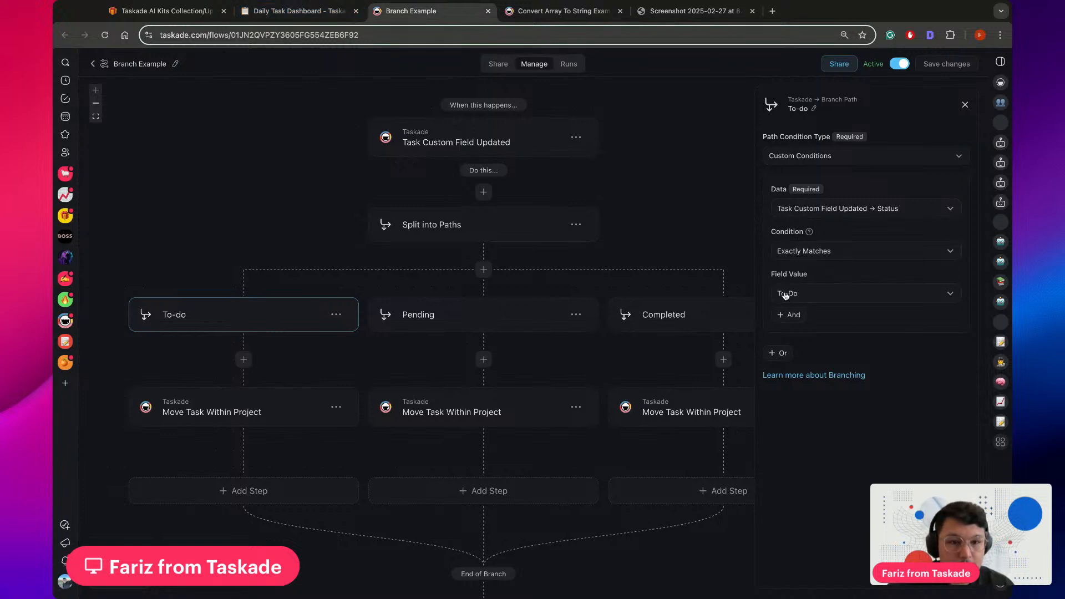
left_click(237, 411)
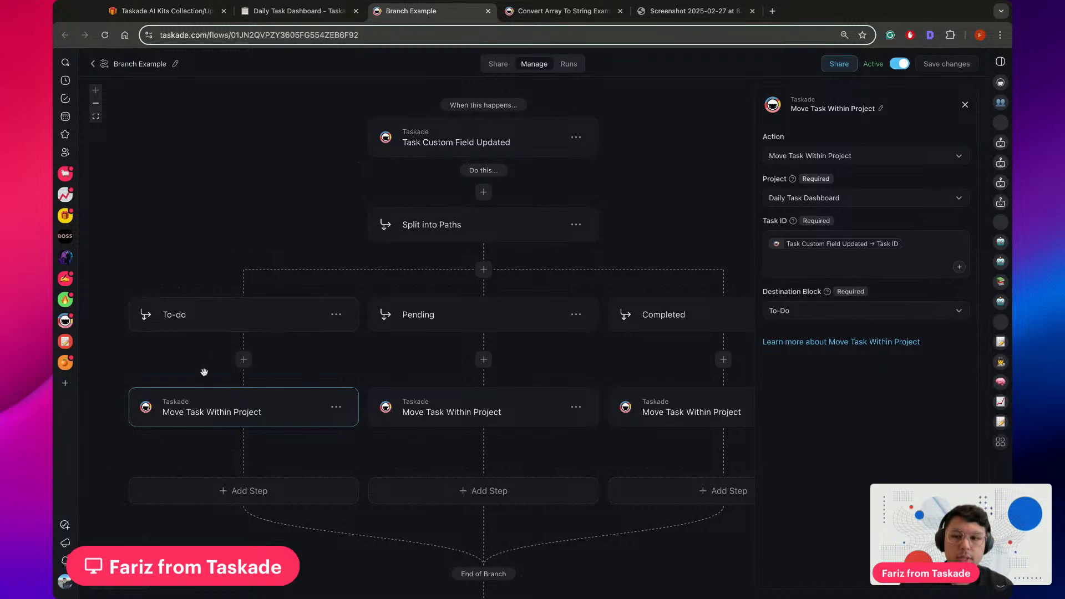
Review the Pending path's condition and its Move Task Within Project action, choosing Pending as the destination block
left_click(422, 318)
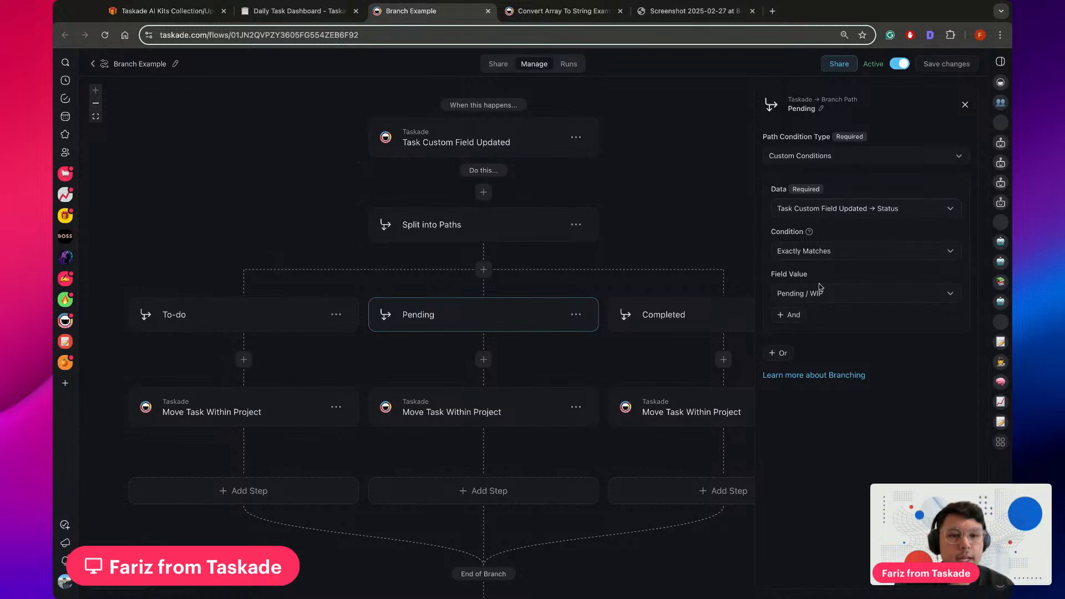
left_click(322, 11)
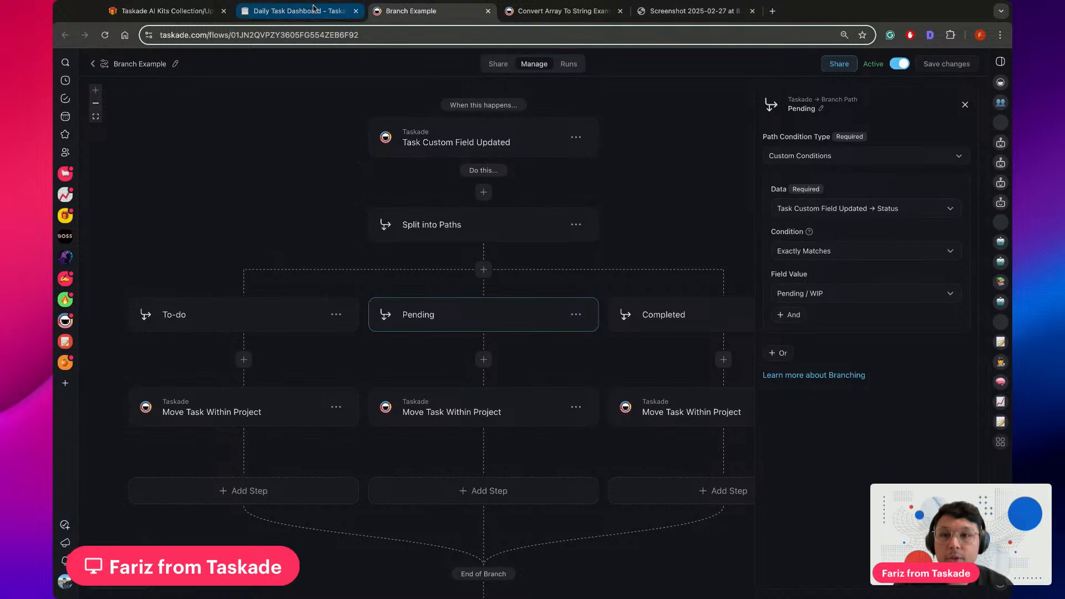
left_click(424, 20)
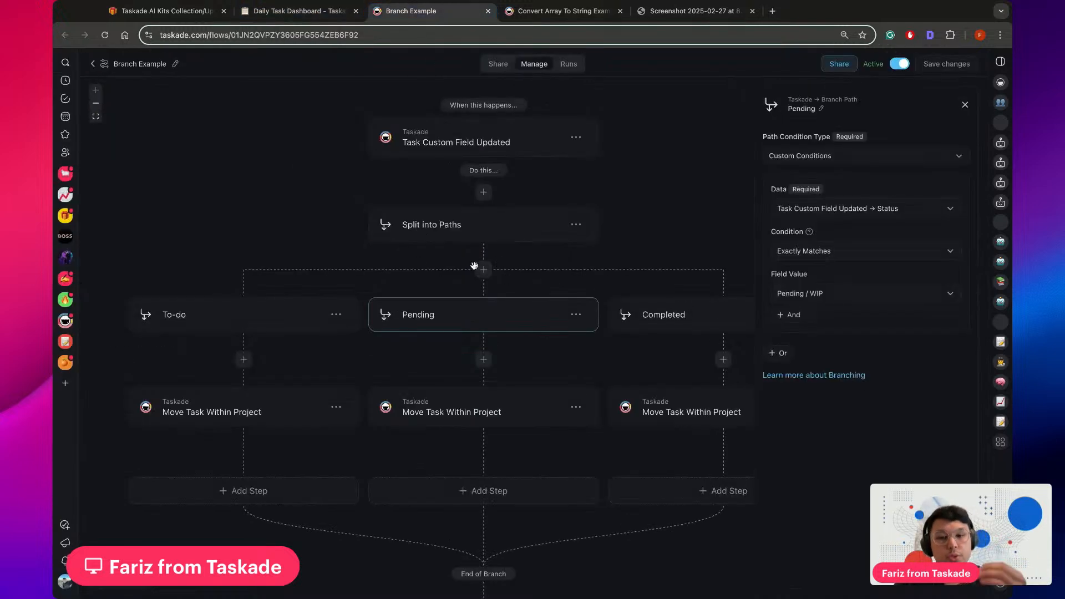
left_click(455, 425)
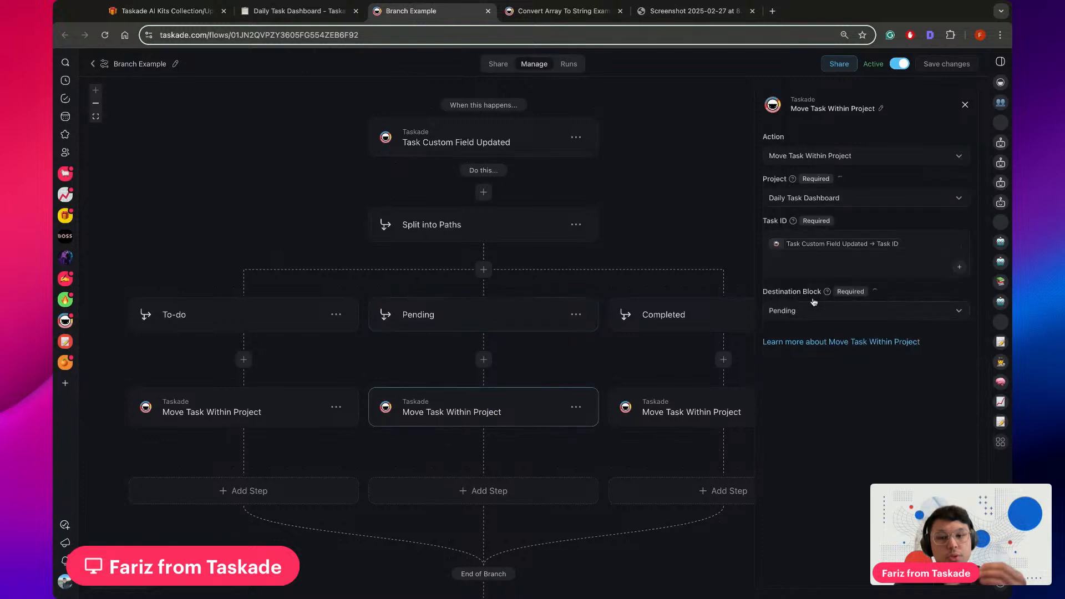
left_click(797, 315)
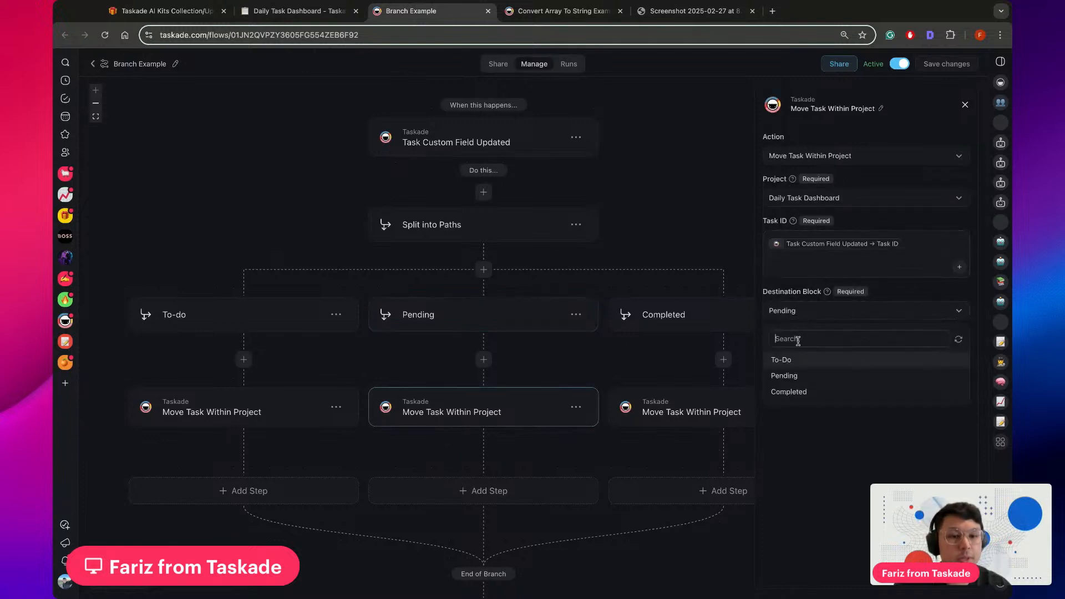
left_click(788, 376)
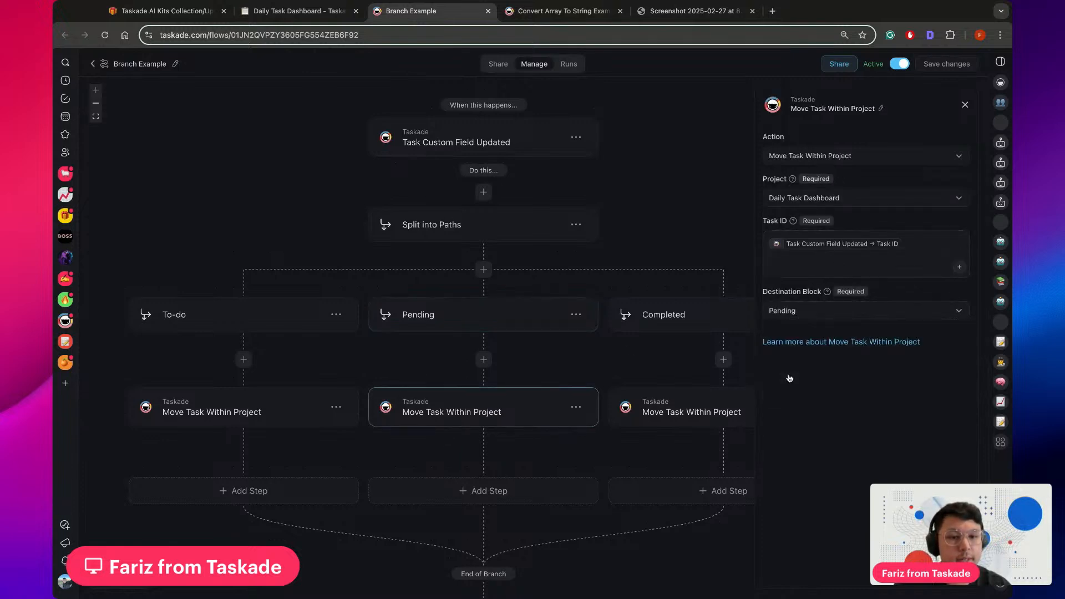
Review the Completed path's condition and the destination block of its Move Task Within Project action
left_click(676, 328)
scroll(717, 222, "right", 3)
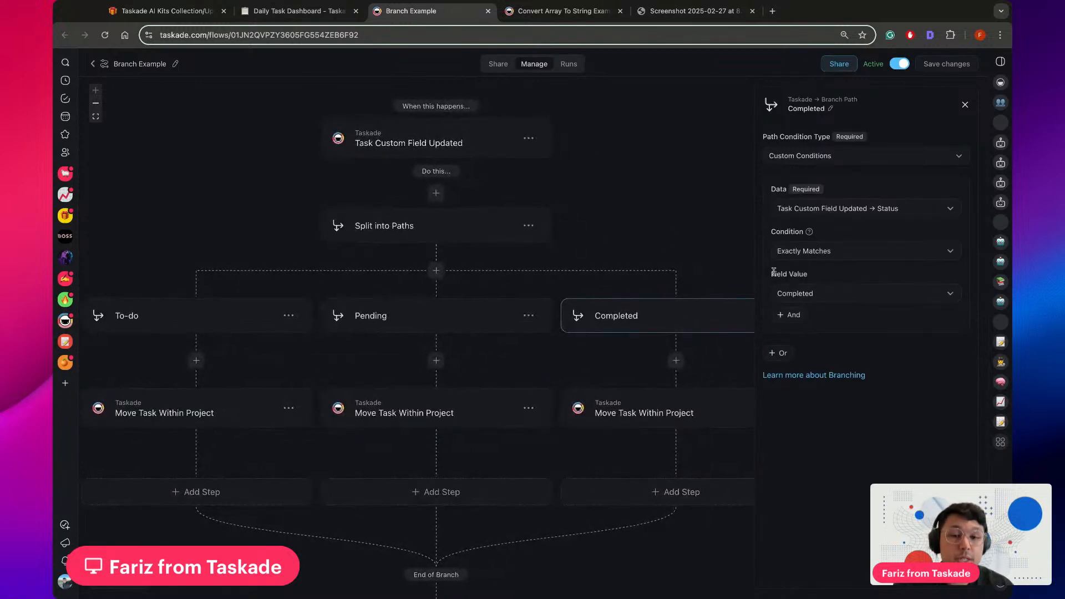
left_click(644, 419)
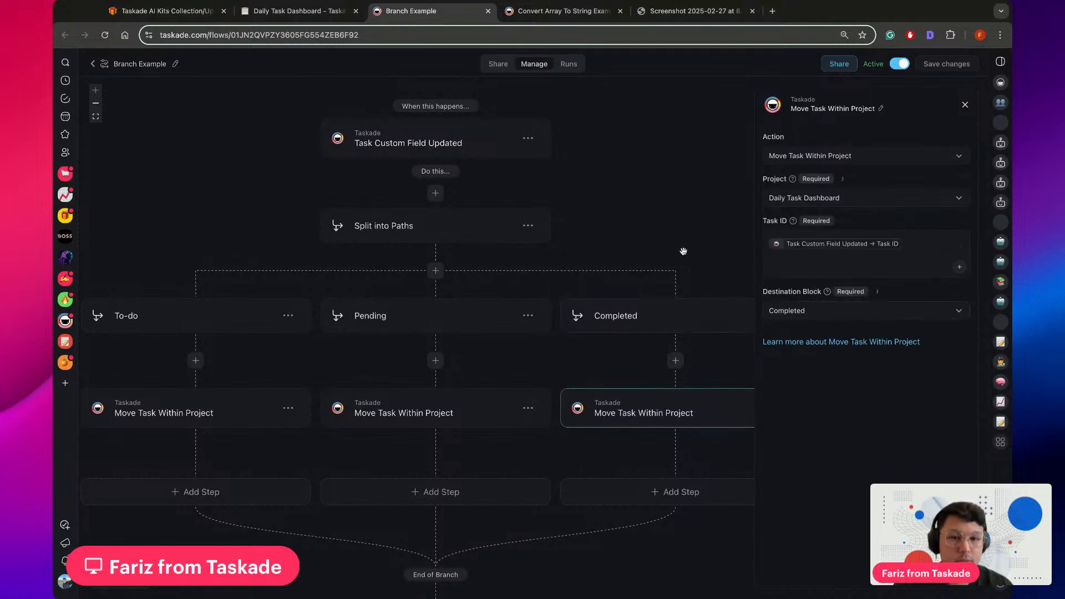
scroll(683, 249, "down", 2)
scroll(683, 248, "left", 1)
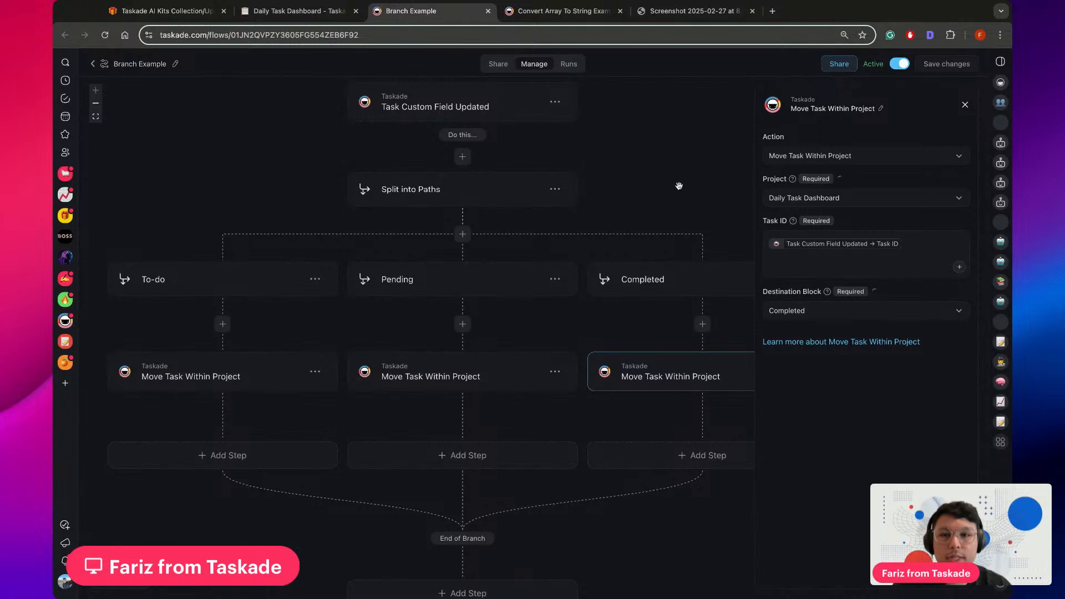
scroll(675, 181, "up", 1)
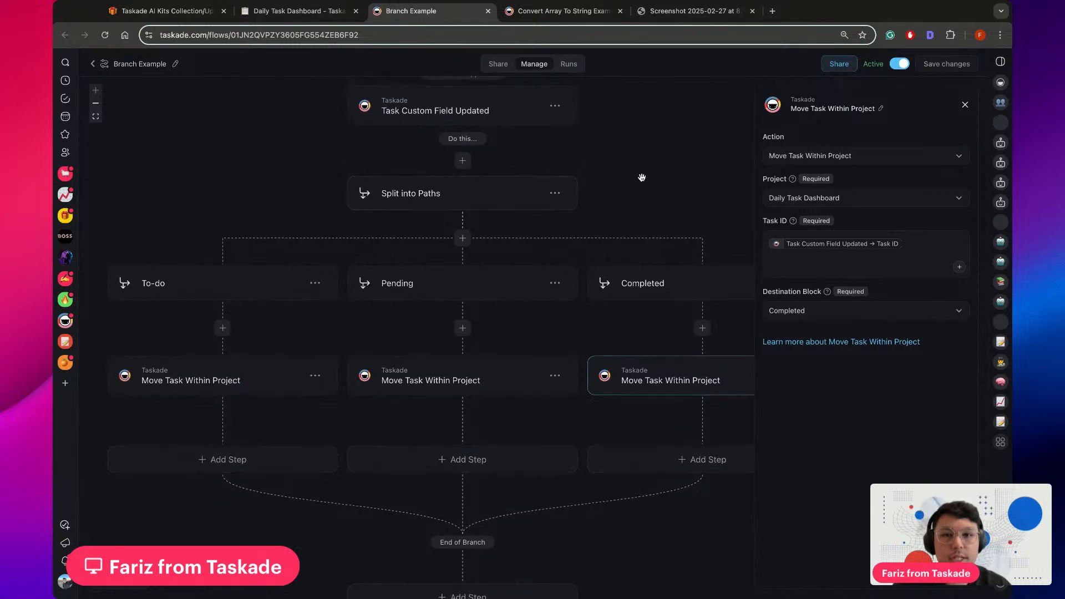
In the Daily Task Dashboard, set the status of Implement feature X to Pending / WIP and of Review marketing strategy to To-Do
left_click(287, 9)
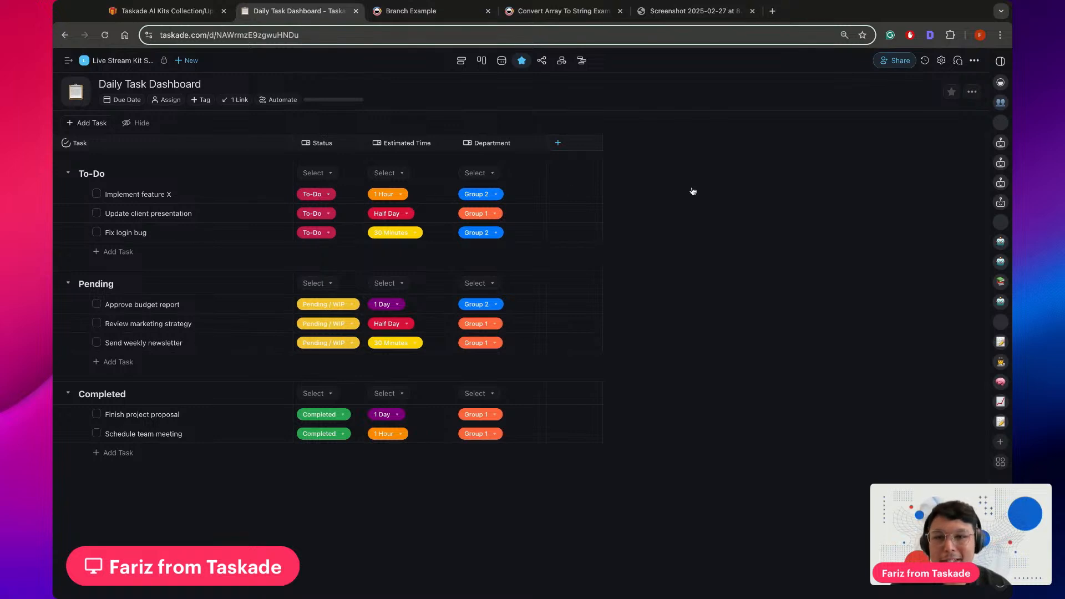
left_click(328, 194)
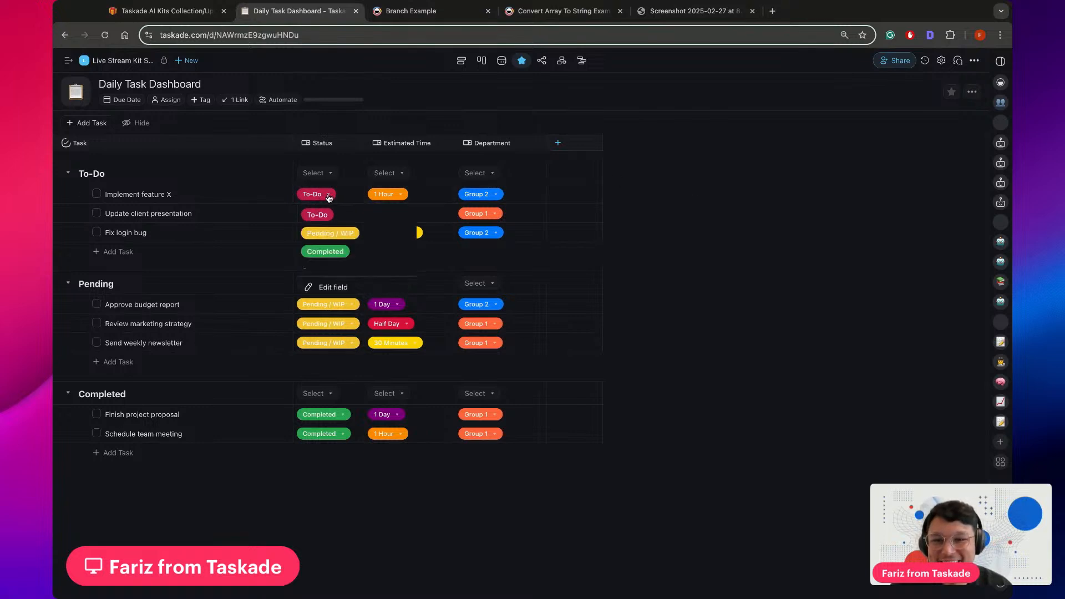
left_click(342, 238)
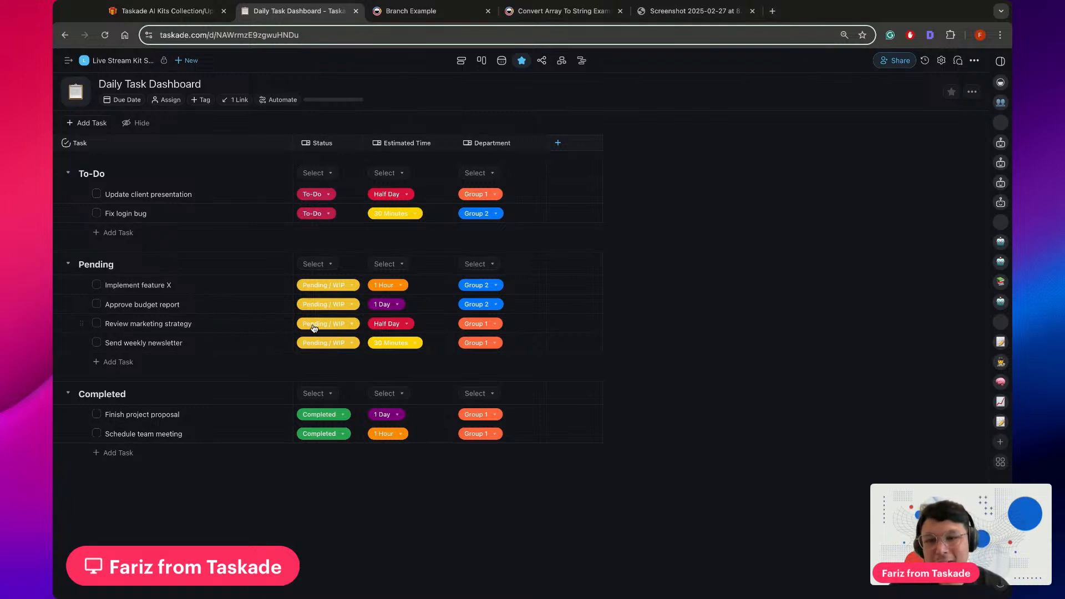
left_click(325, 341)
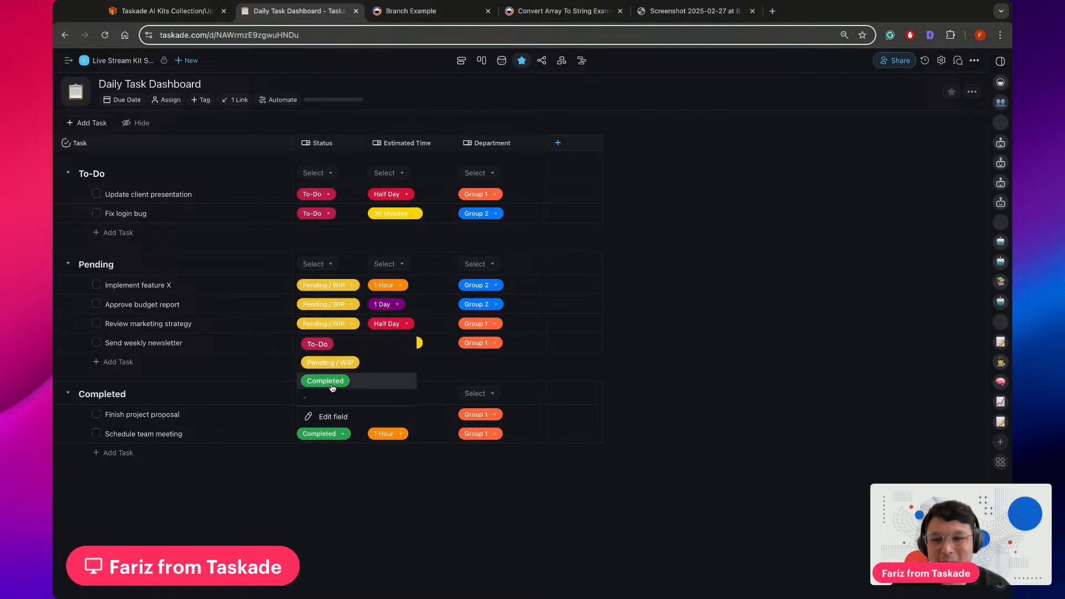
left_click(318, 344)
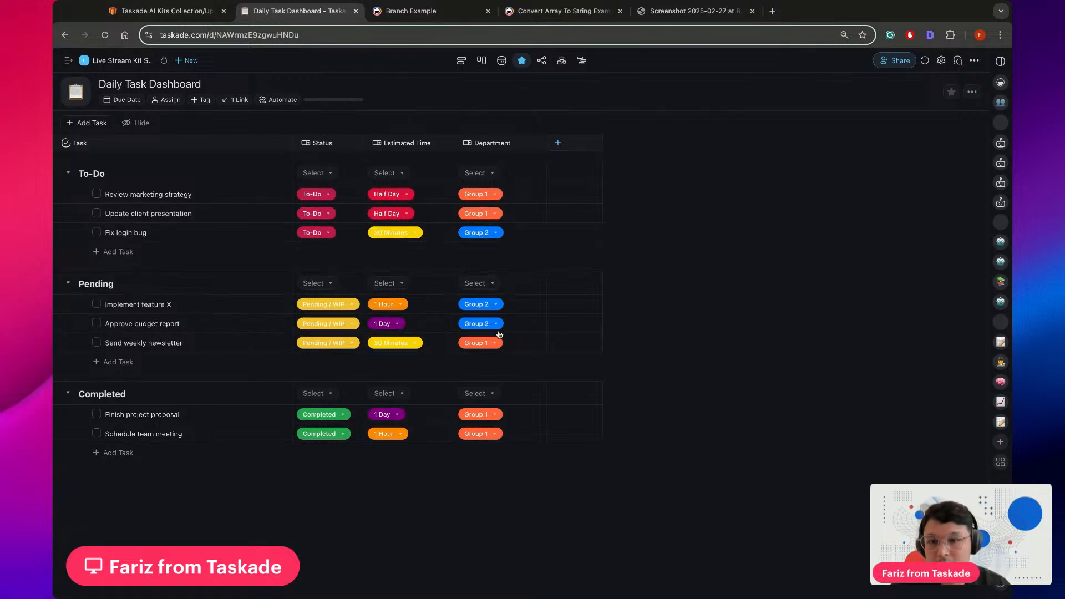
Set the status of Implement feature X in the Pending section to To-Do
left_click(350, 304)
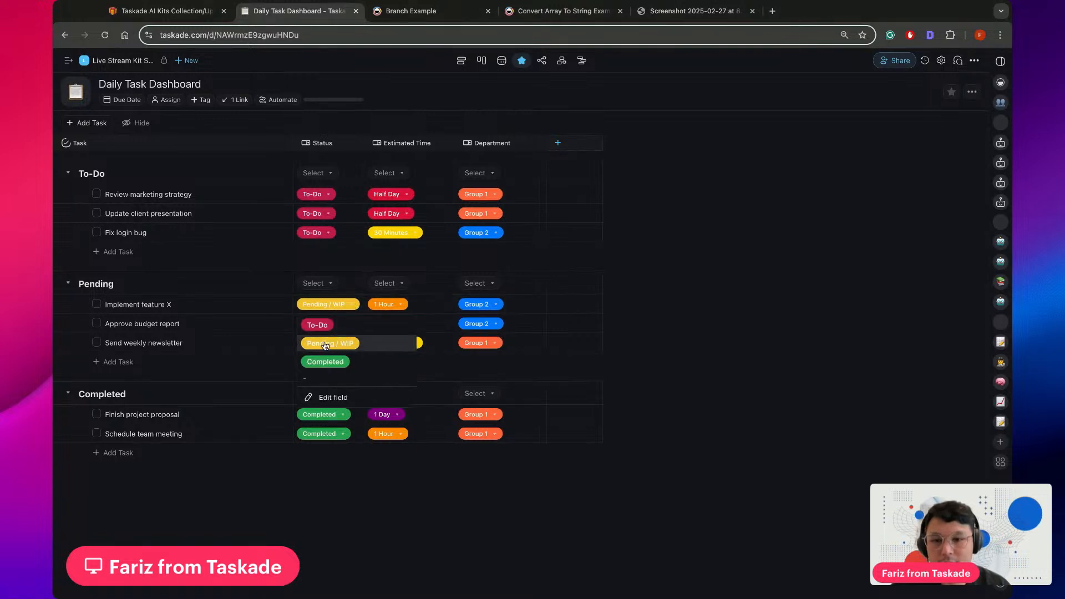
left_click(321, 363)
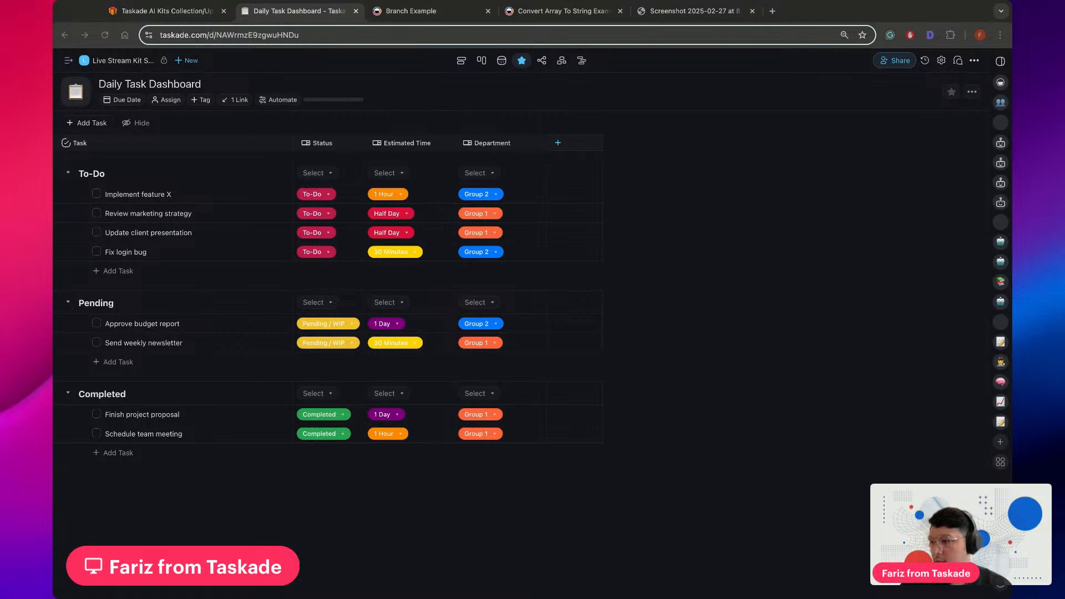
Look over the Branch Example flow, the Daily Task Dashboard and the step sequence of the Convert Array To String Example 2 flow
left_click(452, 16)
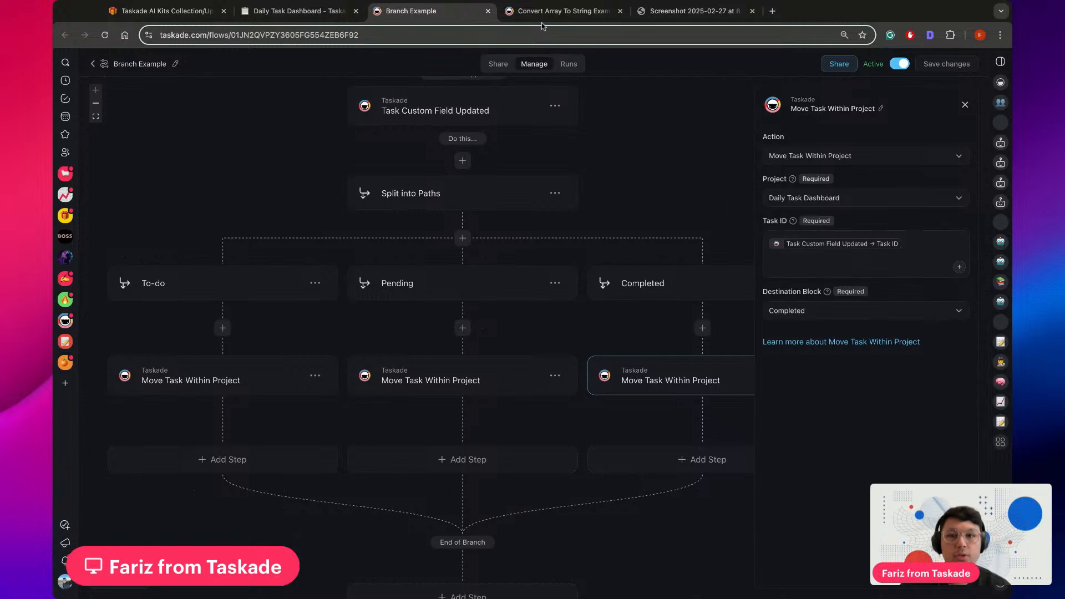
left_click(571, 11)
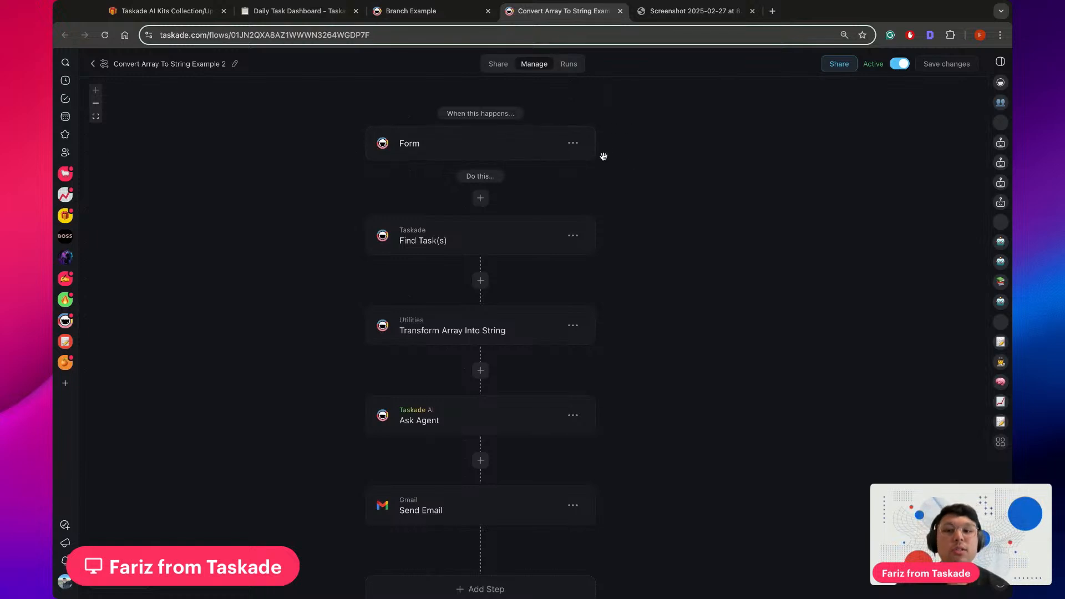
left_click(300, 12)
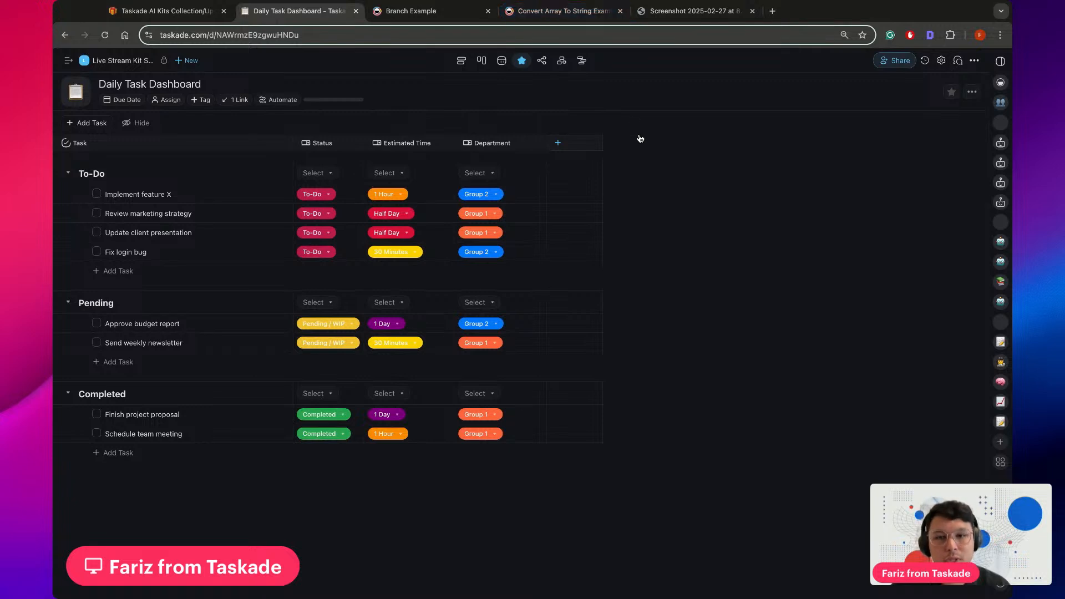
left_click(572, 15)
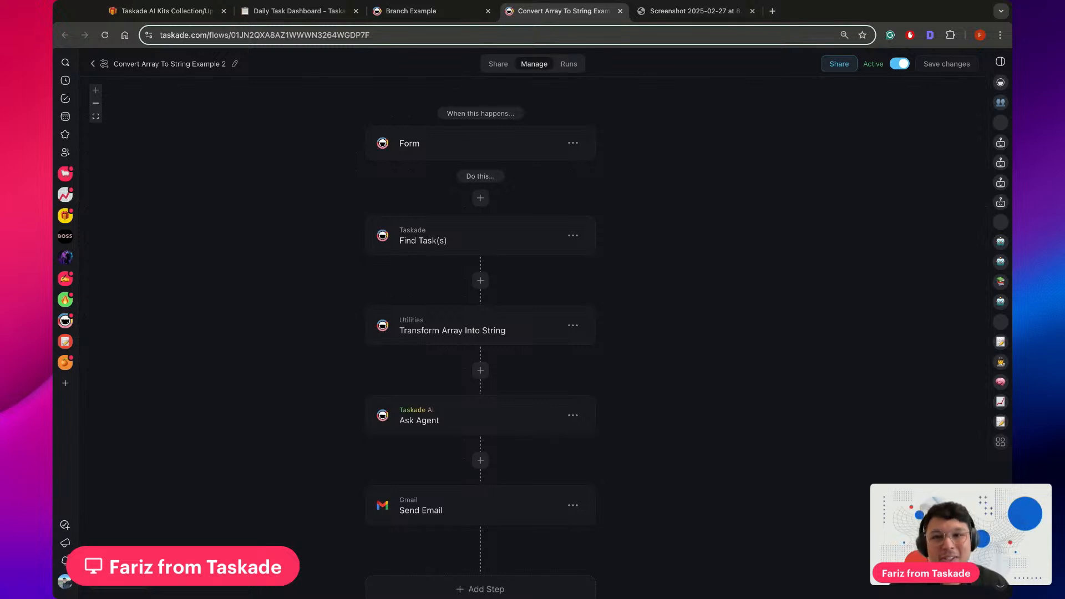
left_click_drag(630, 170, 628, 169)
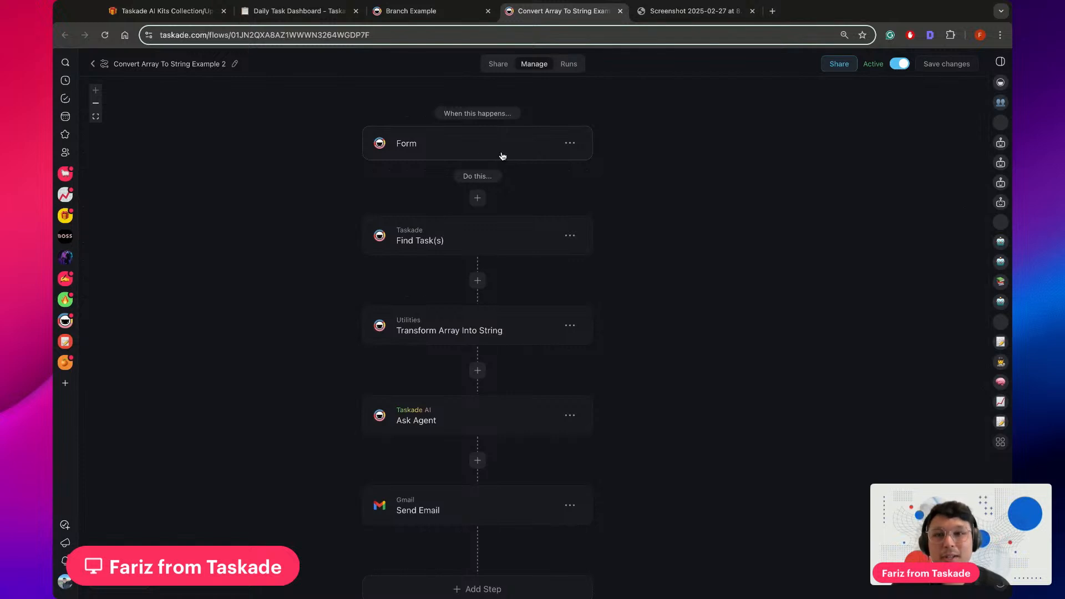
Inspect the Form trigger's settings and the sharing view of the Convert Array To String Example 2 flow, and look over its steps
left_click(475, 150)
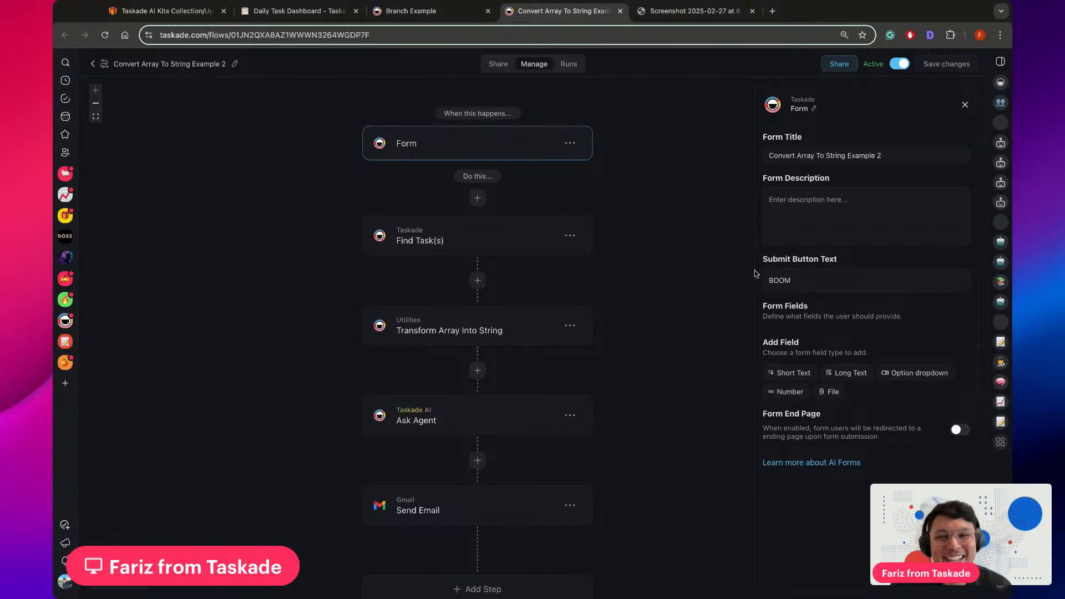
left_click(498, 64)
left_click(535, 64)
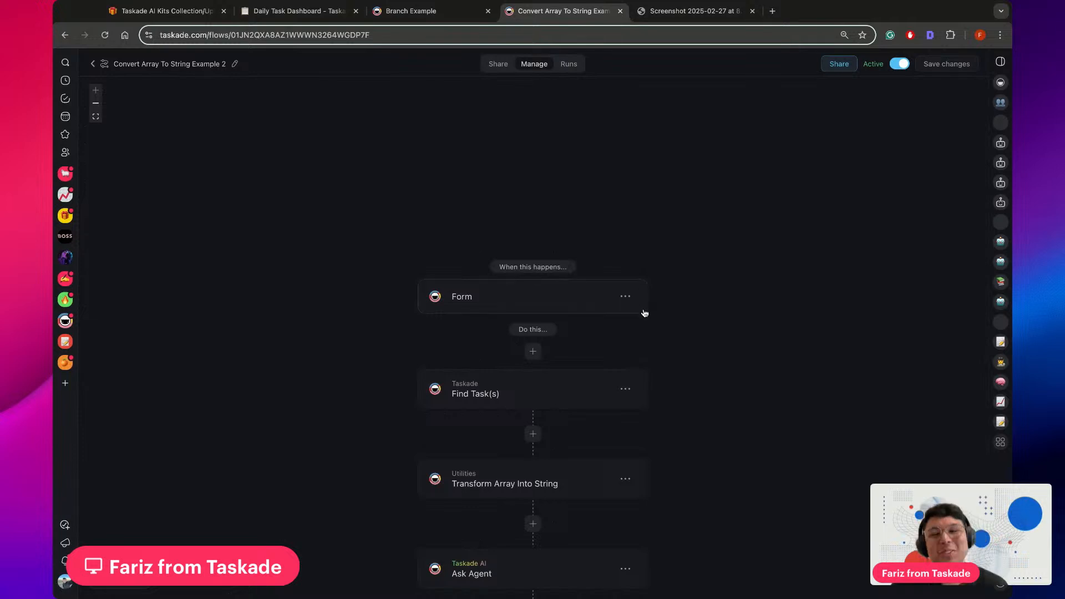
scroll(690, 305, "down", 5)
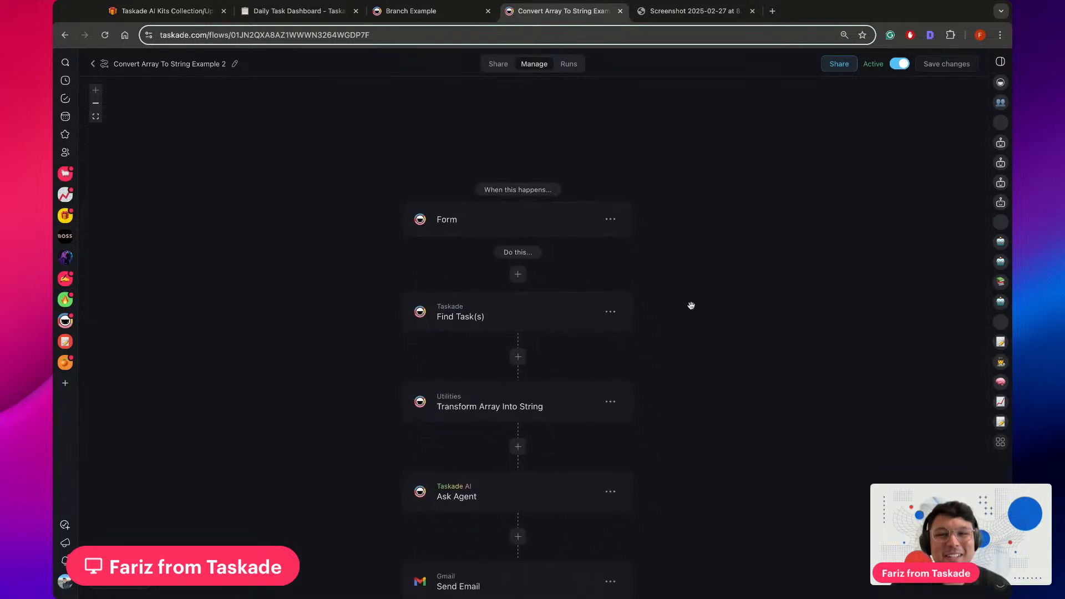
scroll(691, 306, "down", 2)
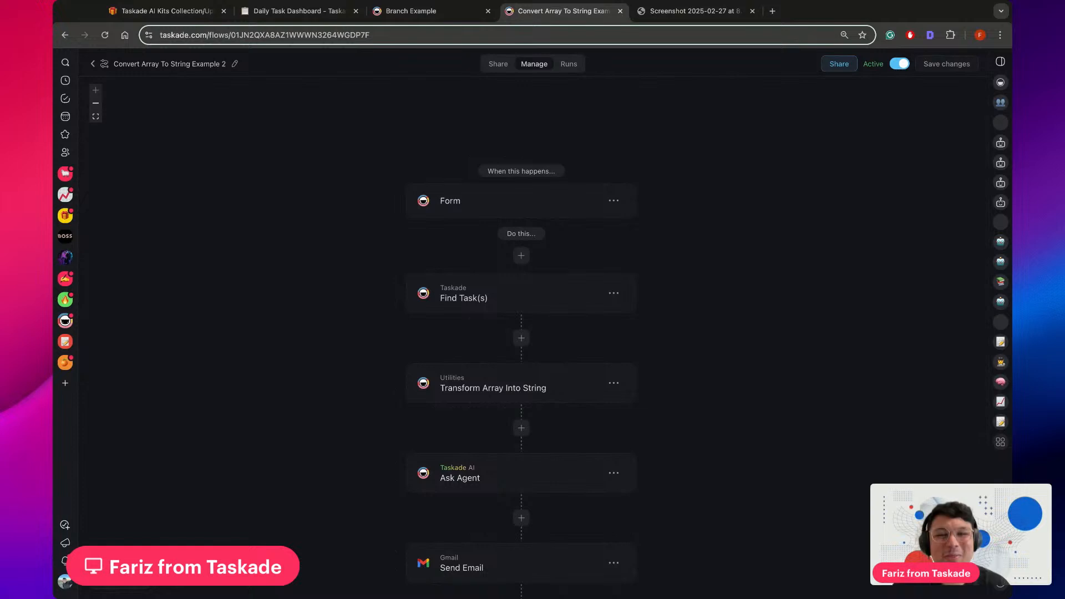
left_click(536, 197)
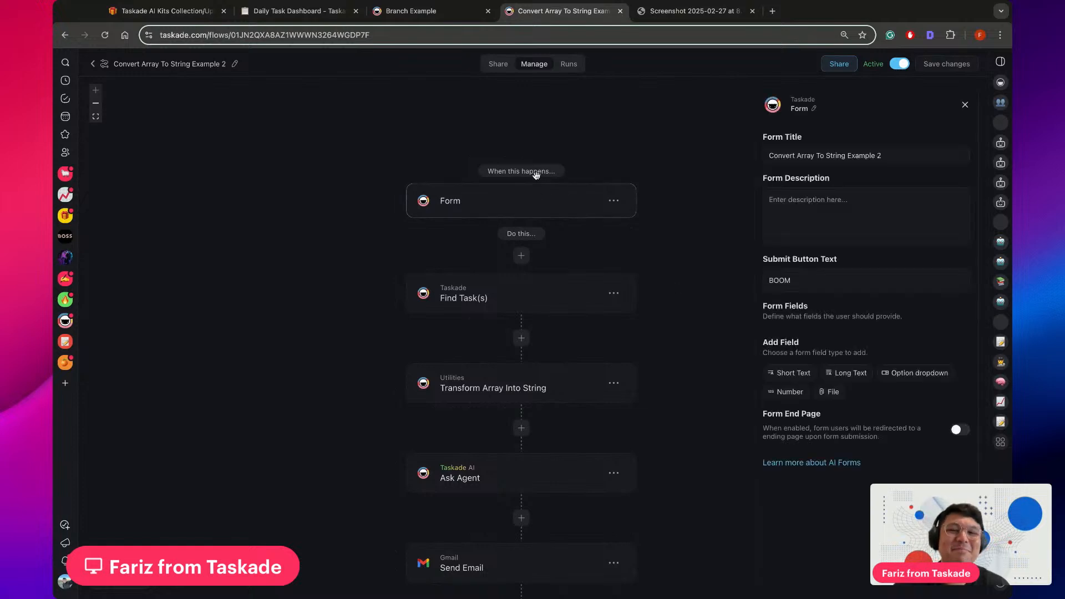
left_click(498, 65)
left_click(534, 64)
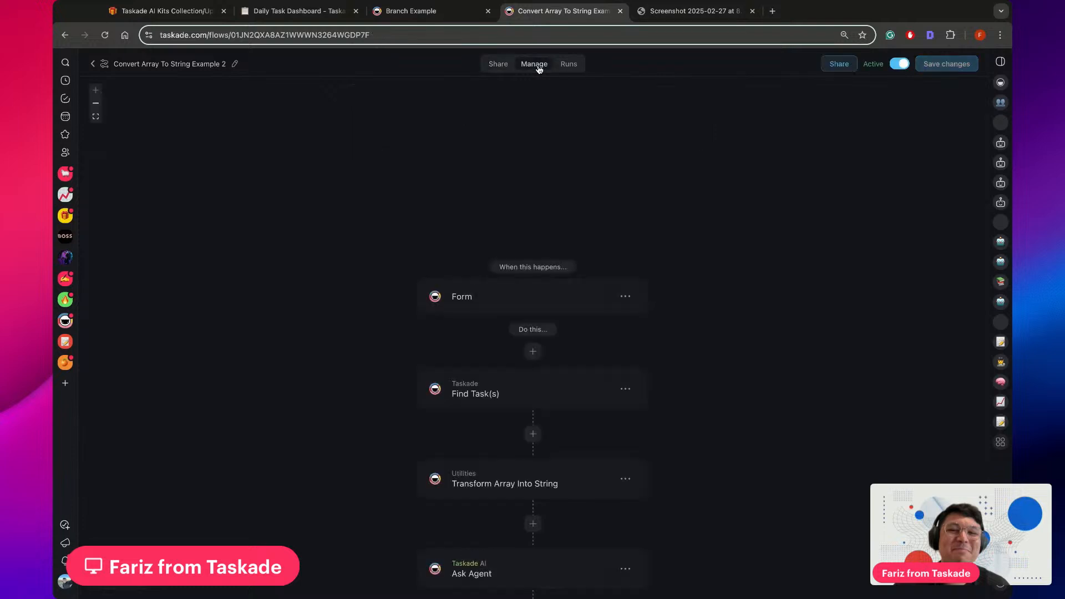
scroll(708, 274, "down", 3)
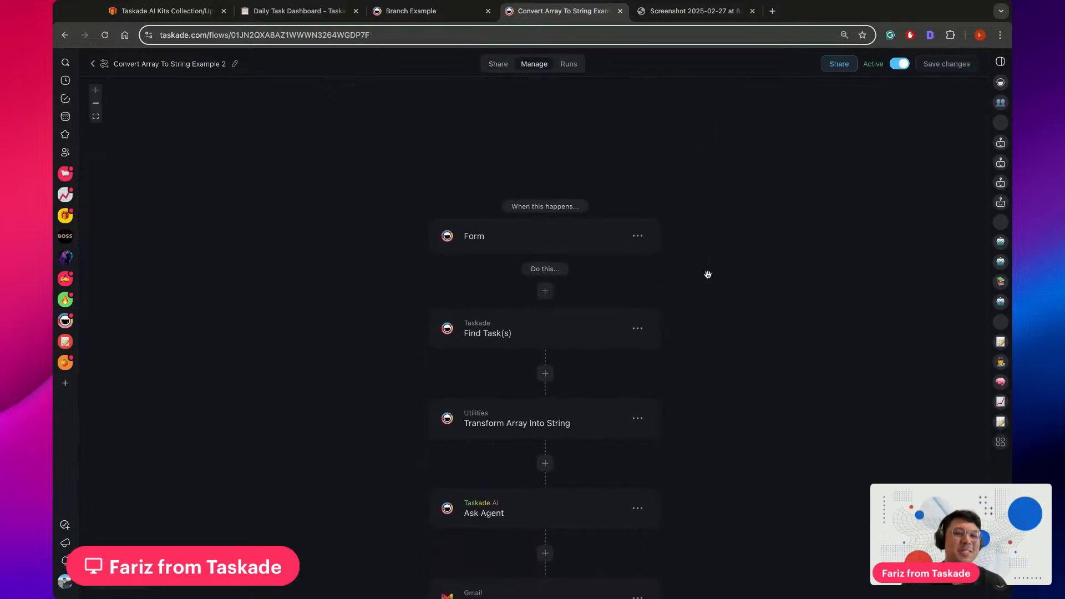
scroll(707, 274, "down", 5)
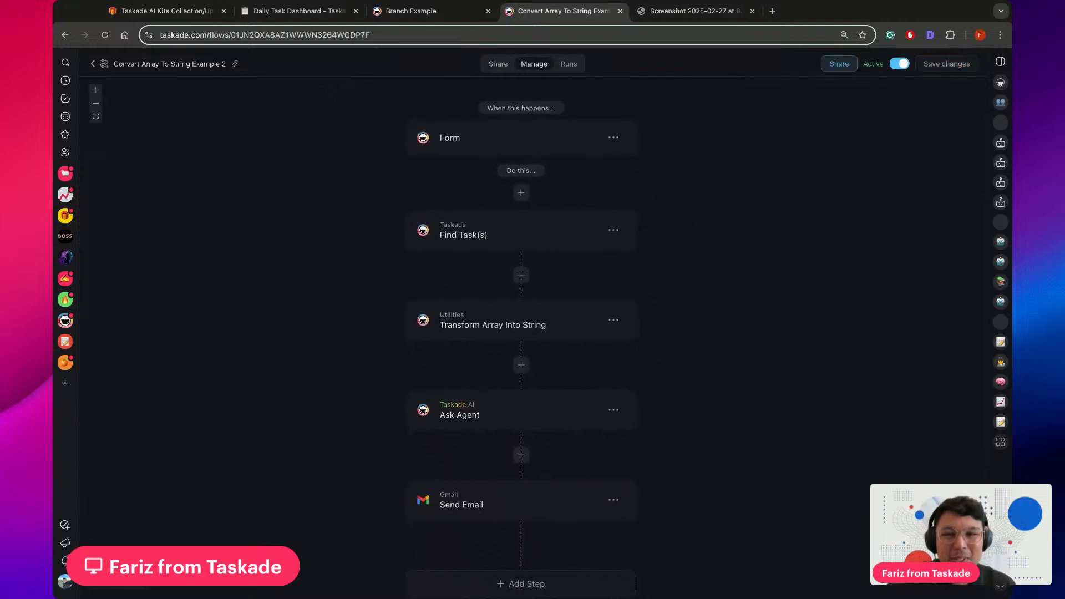
scroll(663, 190, "up", 1)
scroll(663, 189, "down", 1)
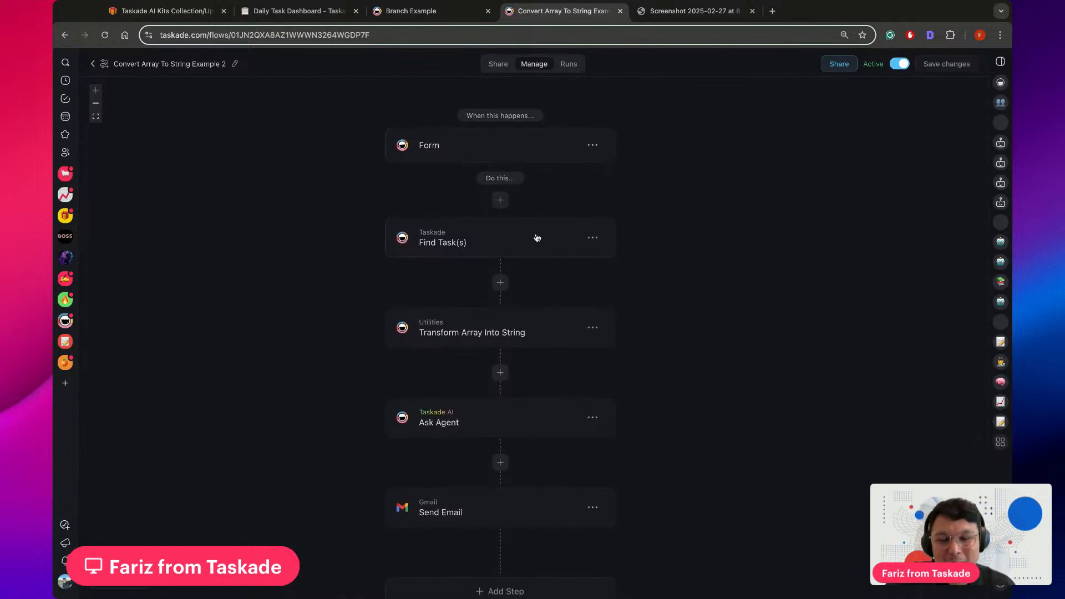
Review the Find Task(s) step's settings against the Daily Task Dashboard, placing the dashboard's browser tab beside the flow's tab
left_click(481, 242)
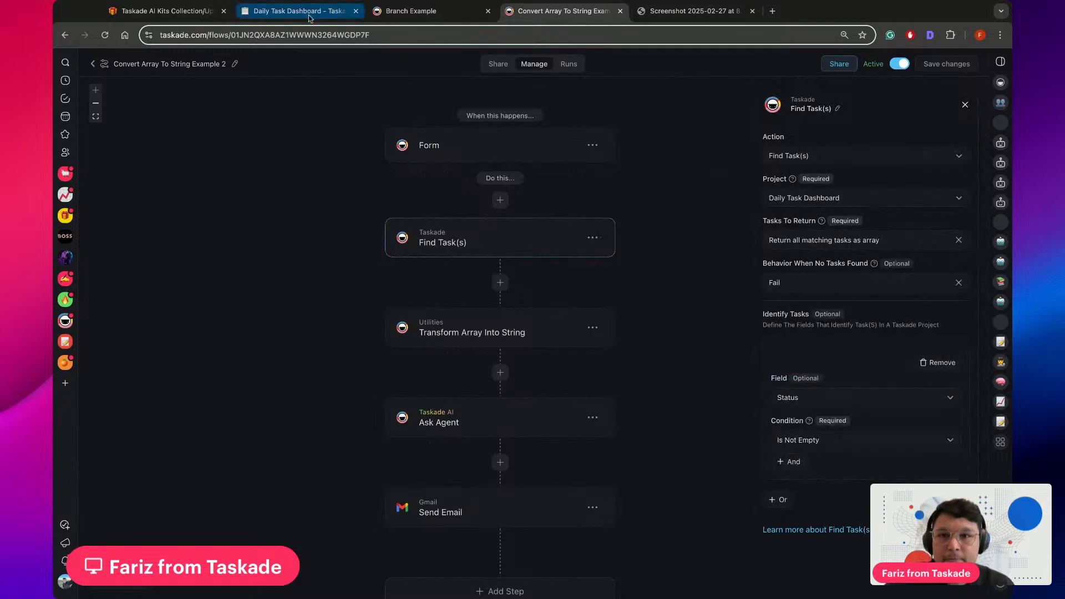
left_click_drag(308, 15, 441, 16)
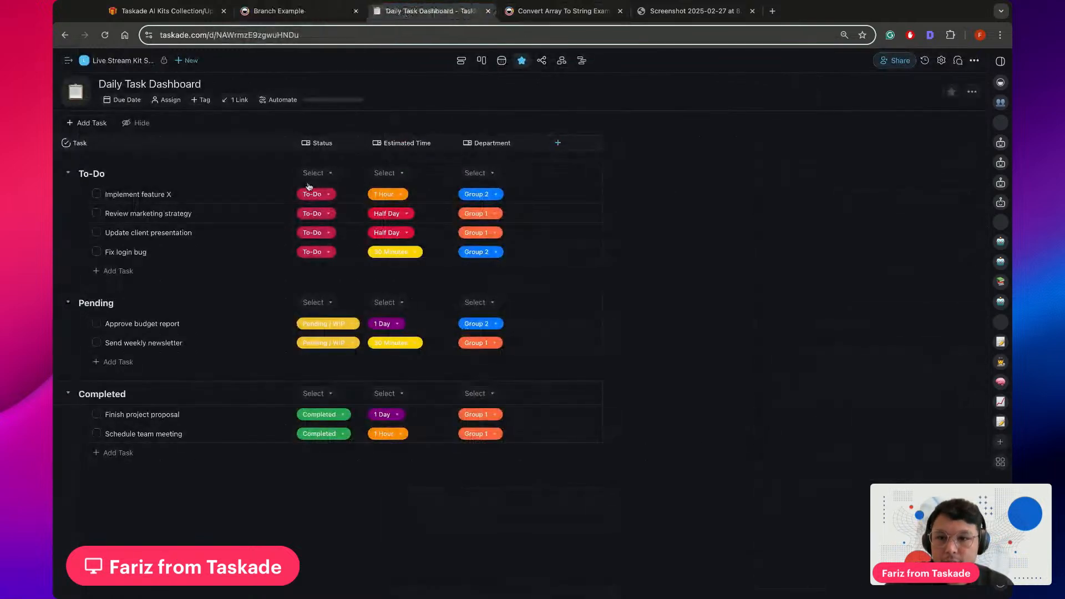
left_click(562, 10)
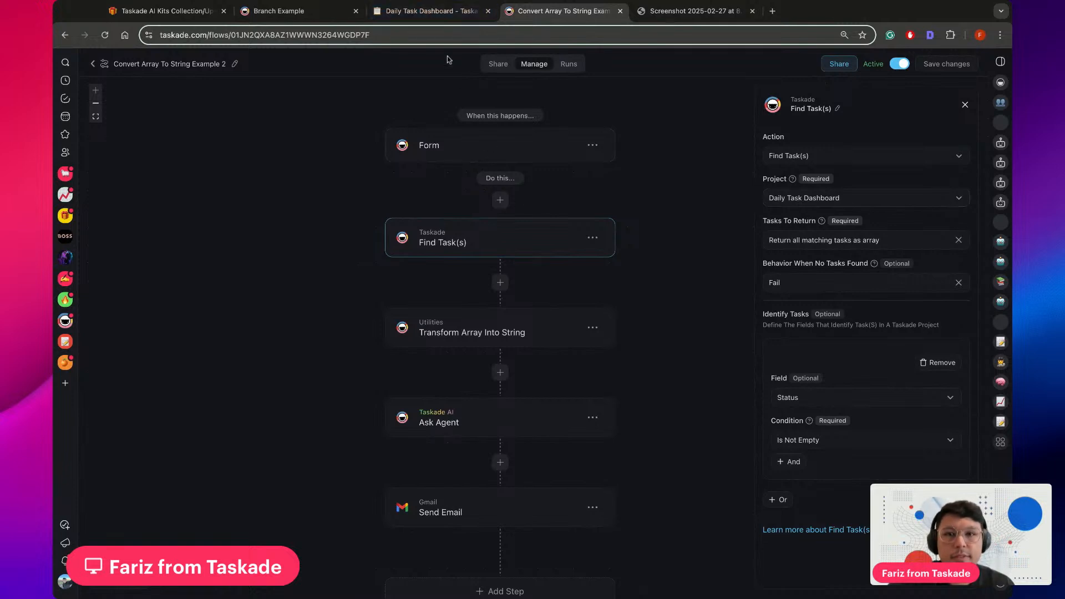
left_click(428, 12)
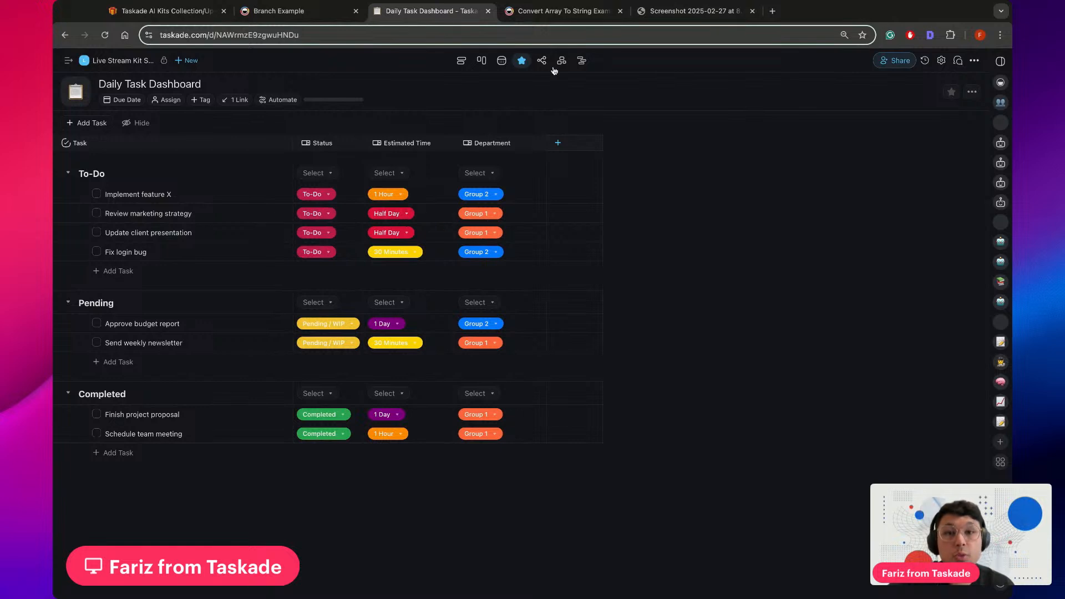
left_click(558, 16)
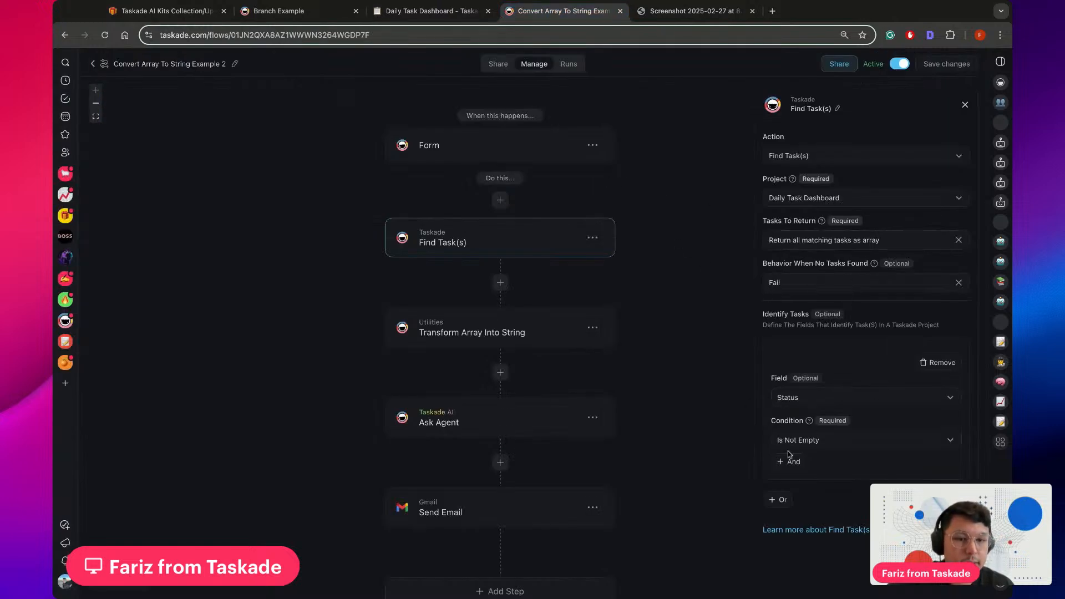
Inspect the Transform Array Into String step's source array and item template, comparing them with the tasks in the Daily Task Dashboard
left_click(529, 329)
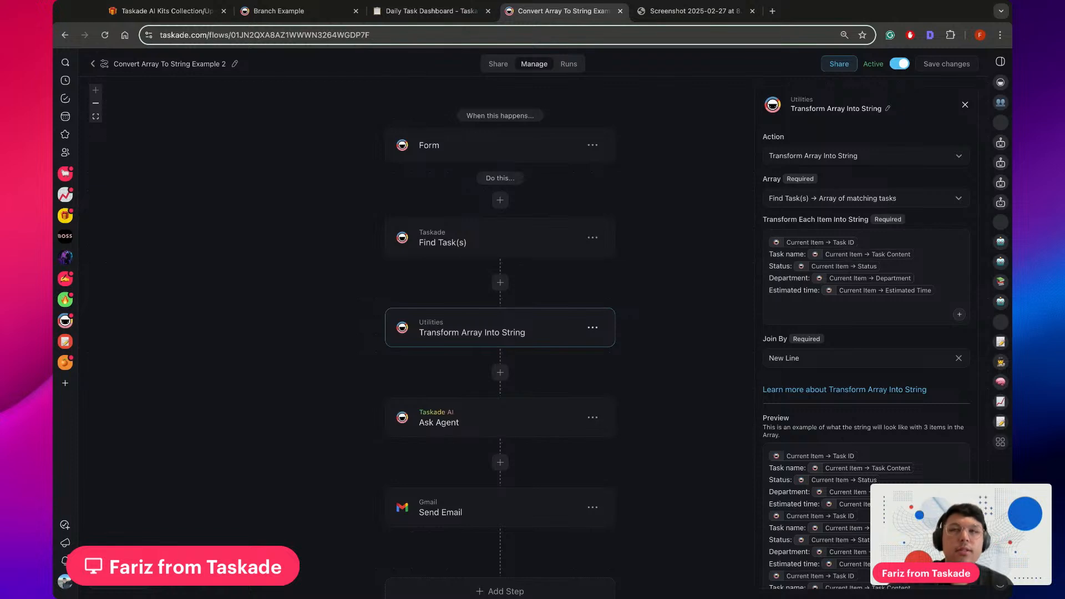
left_click(444, 11)
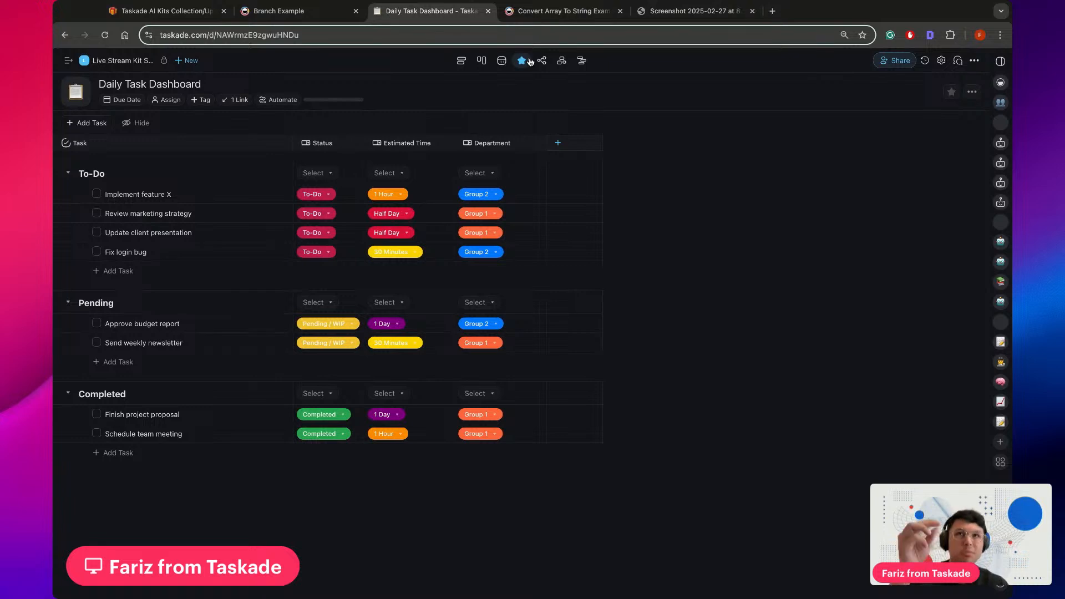
left_click(550, 11)
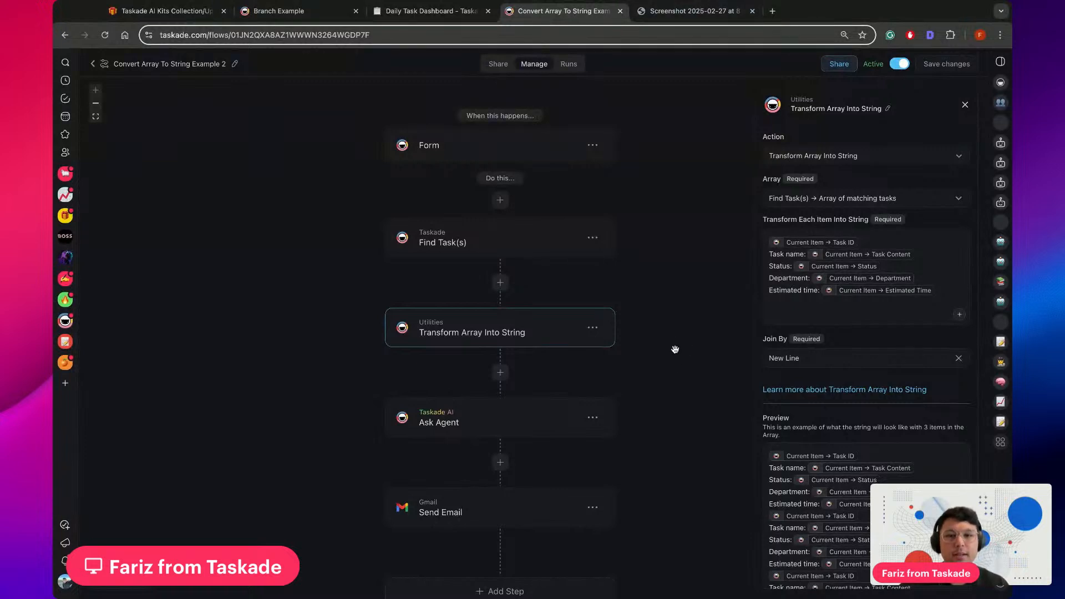
scroll(673, 341, "down", 1)
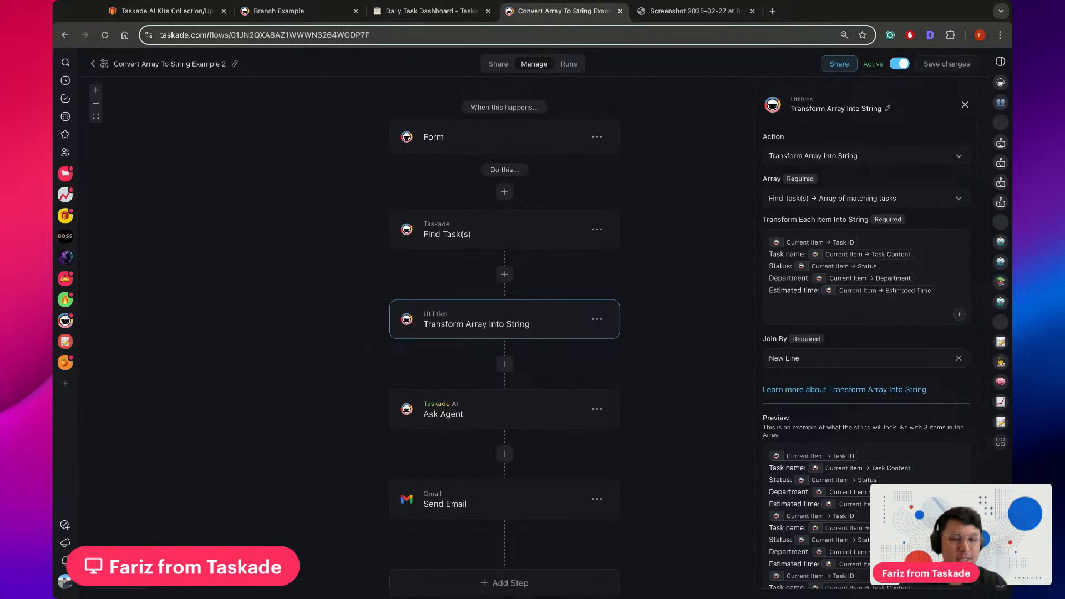
scroll(703, 307, "down", 1)
scroll(703, 307, "left", 1)
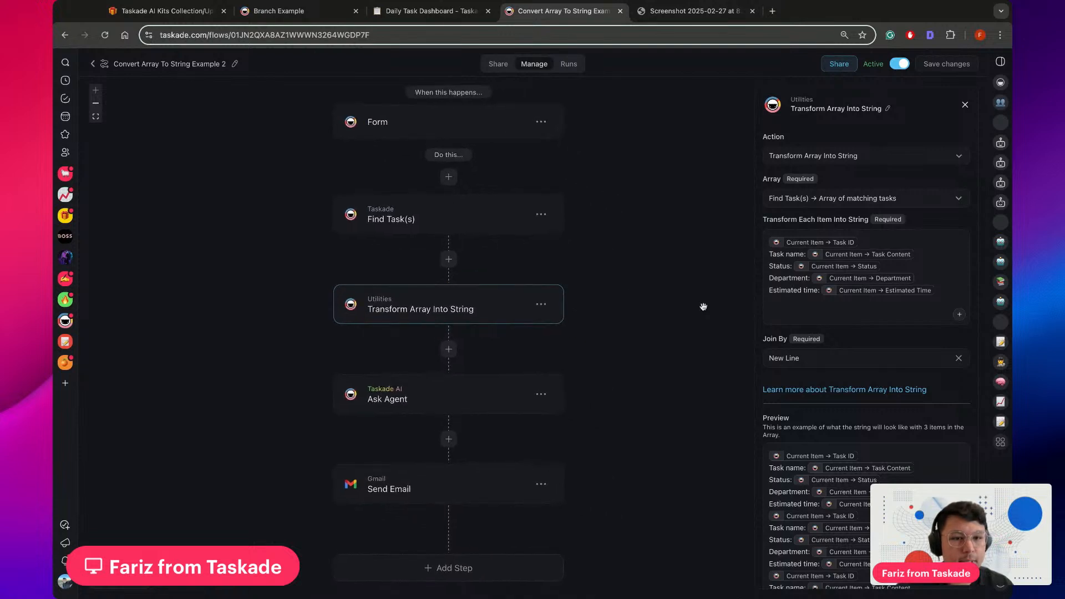
scroll(704, 307, "up", 1)
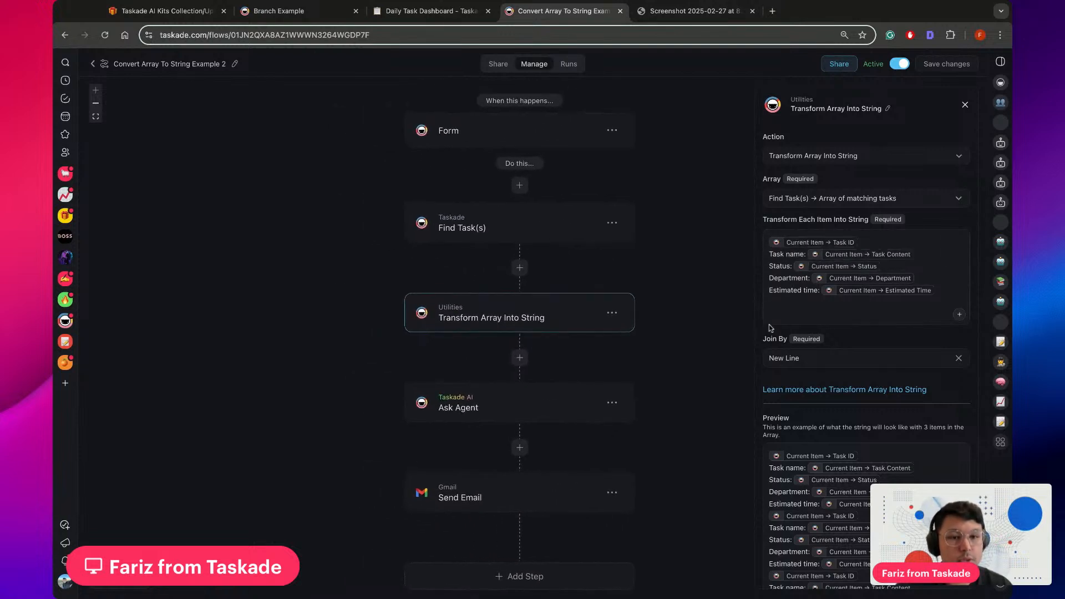
Check the dashboard's fields, and examine the item template's field variables, joining option and preview in the Transform Array Into String step
left_click(430, 10)
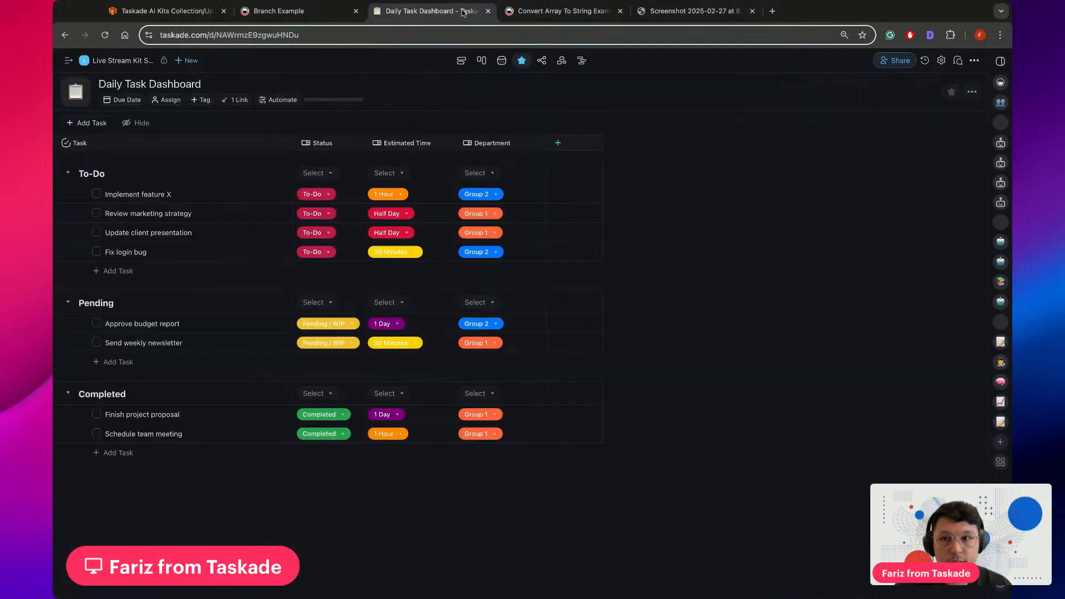
left_click(537, 14)
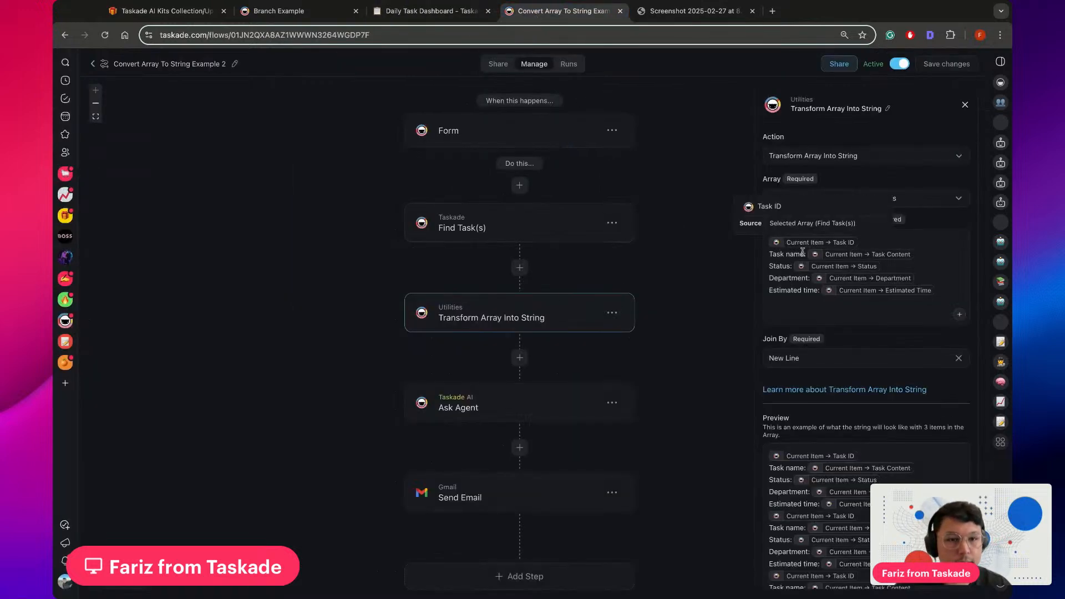
mouse_move(852, 257)
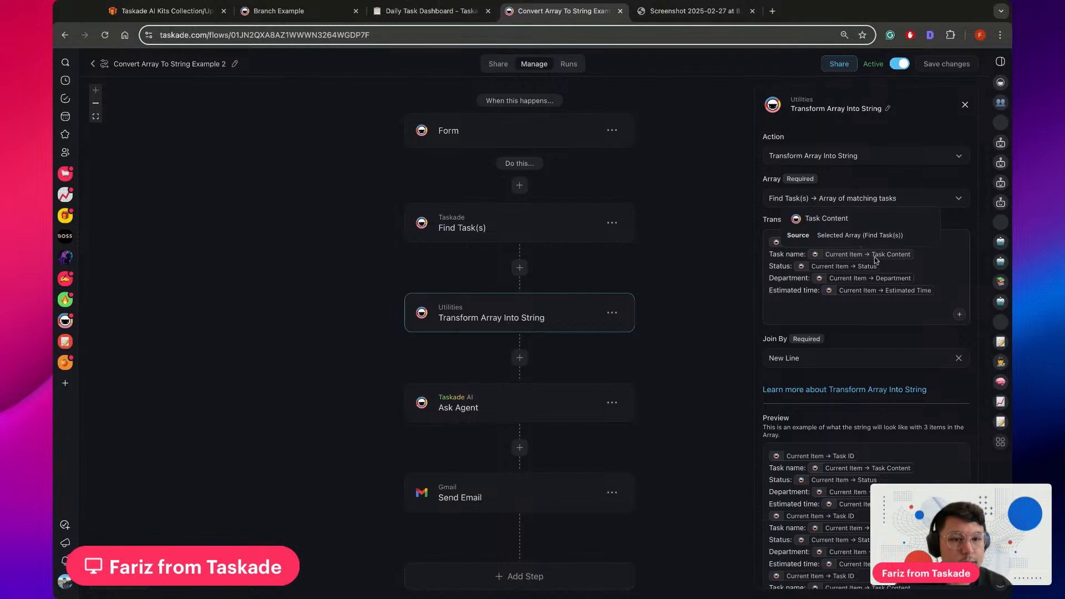
mouse_move(800, 268)
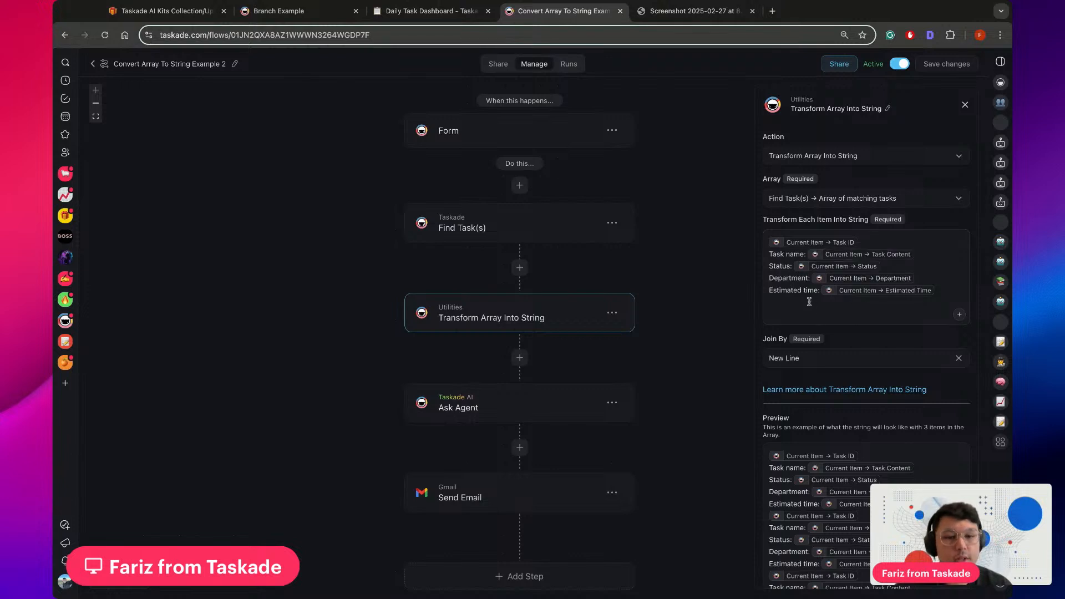
scroll(851, 420, "down", 2)
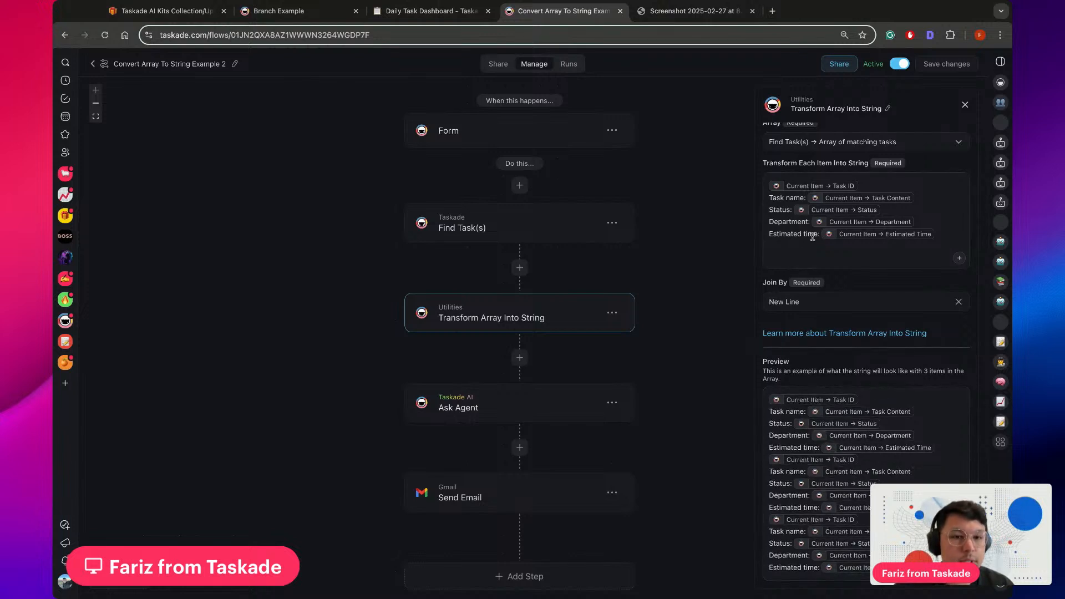
Add an "Amount Spent:" line below Estimated time in the Transform Array Into String step's item template
mouse_move(835, 201)
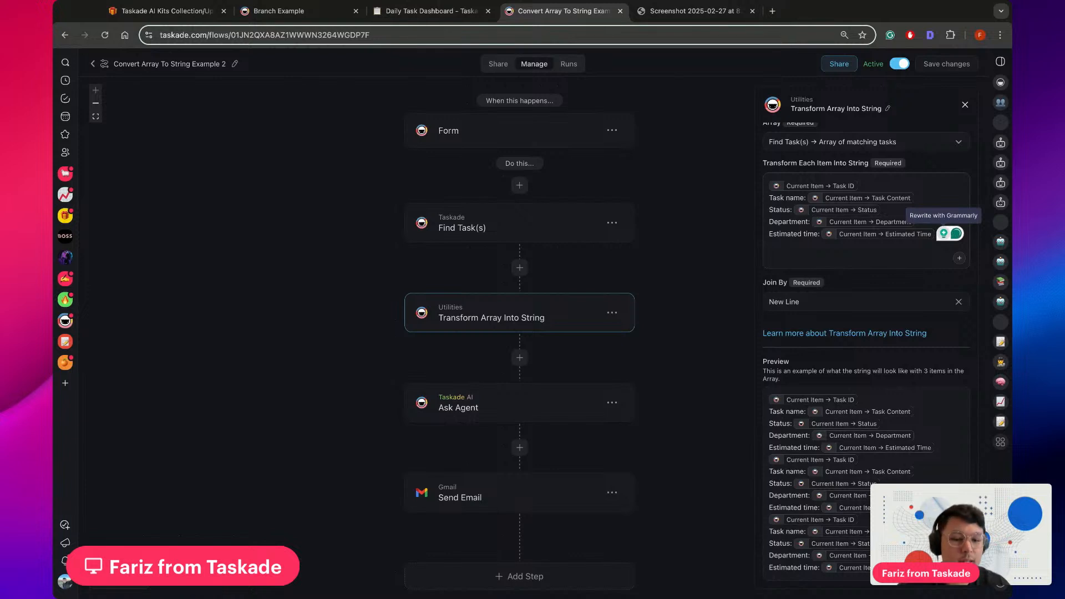
key("Return")
type("A")
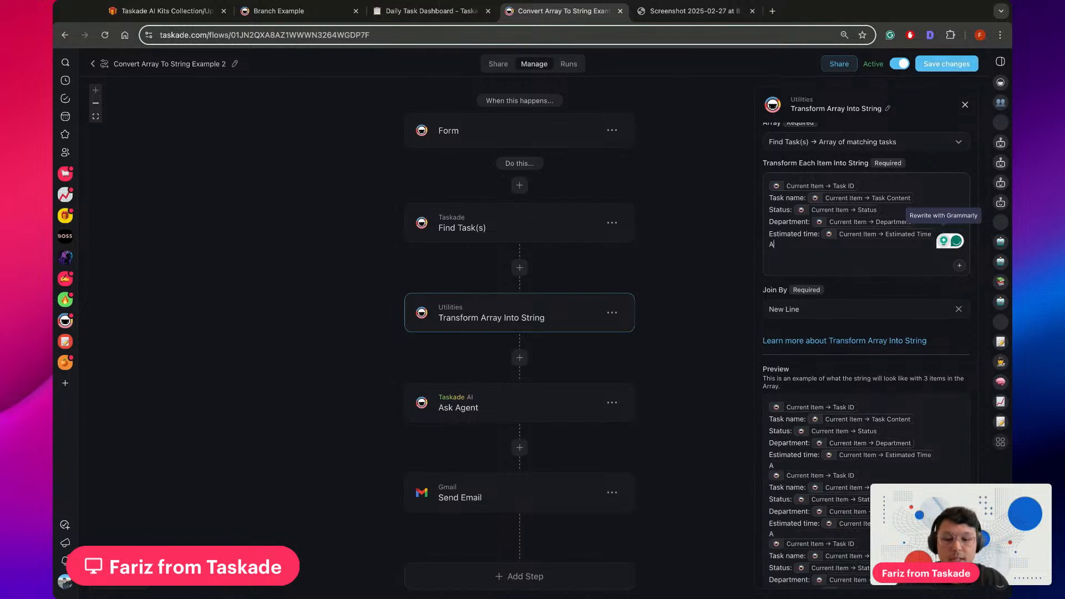
type("mount Spent:")
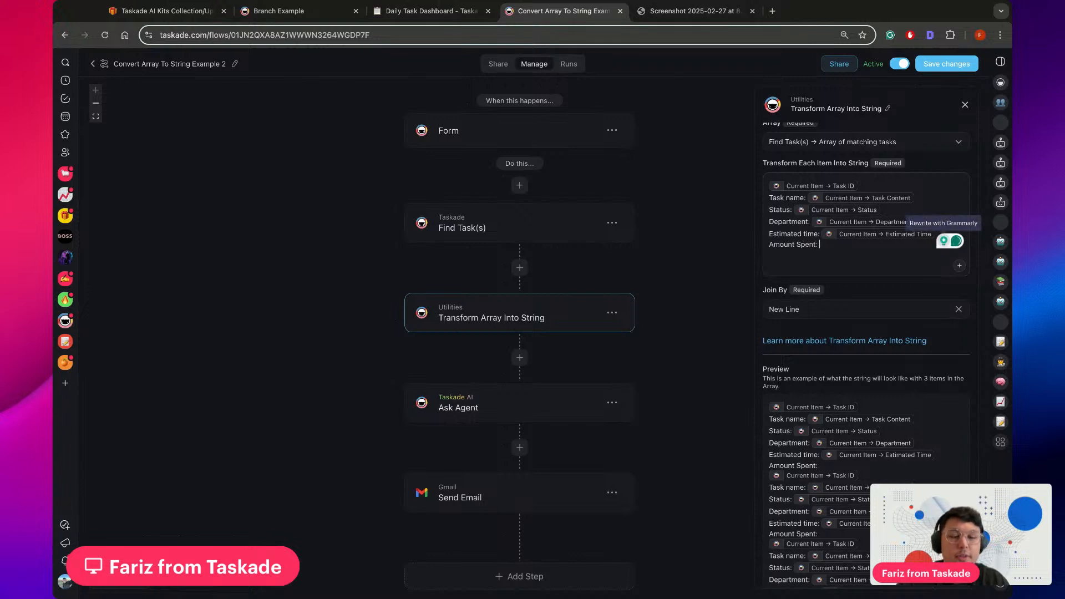
Remove the "Amount Spent:" line from the Transform Array Into String step's item template, leaving Estimated time as its last line
type("@")
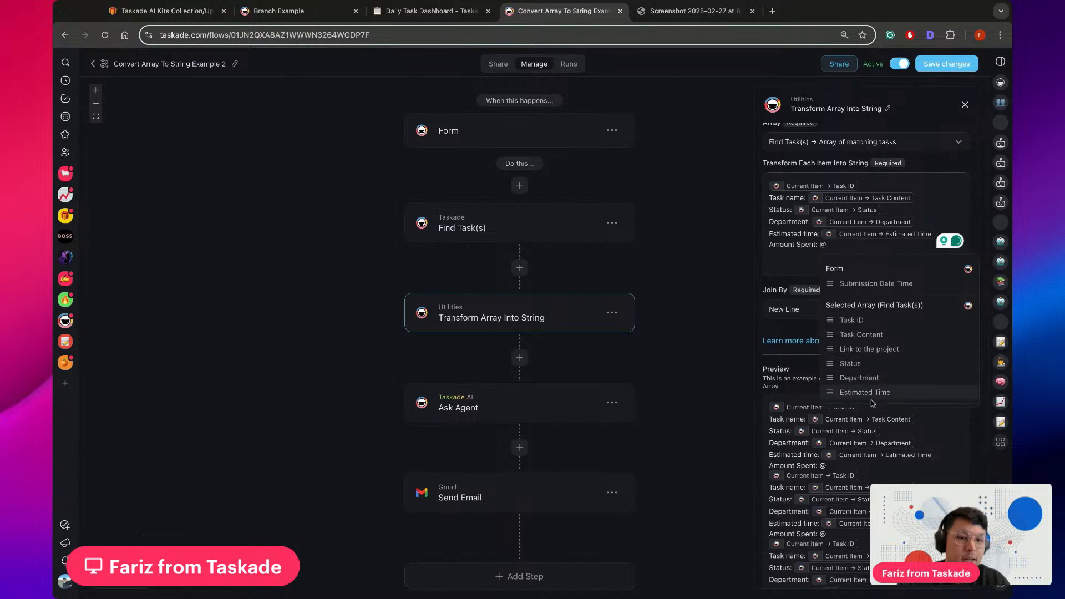
left_click(808, 255)
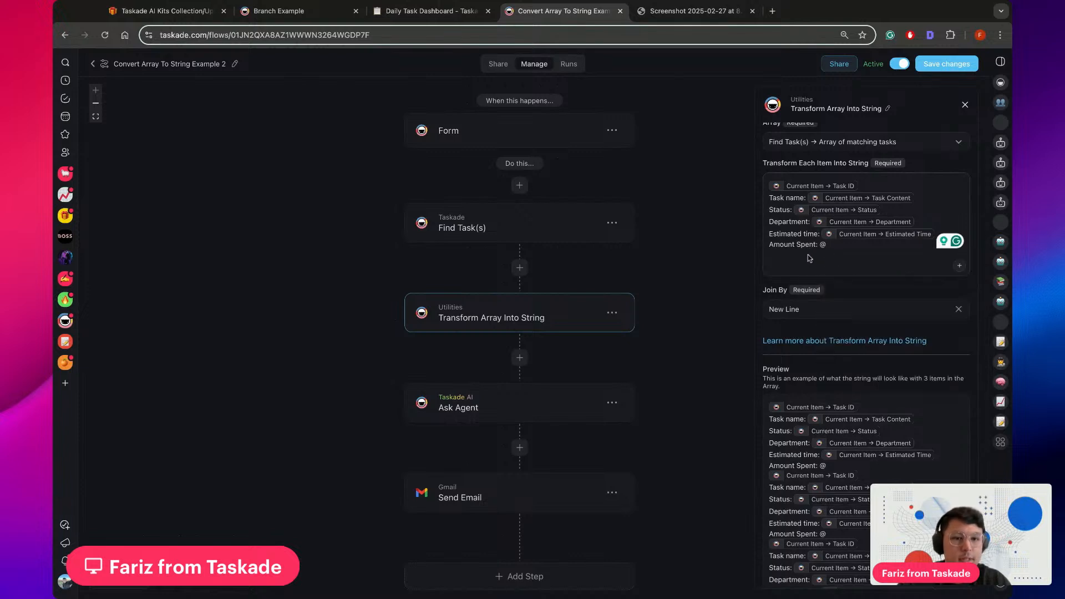
left_click(838, 248)
key("shift+Left")
key("shift+Left")
key("shift+Left")
key("shift+Left")
key("shift+Left")
key("shift+Left")
key("shift+Left")
key("shift+Left")
key("shift+Left")
key("shift+Left")
key("shift+Left")
key("shift+Left")
key("shift+Left")
key("shift+Left")
key("shift+Left")
key("BackSpace")
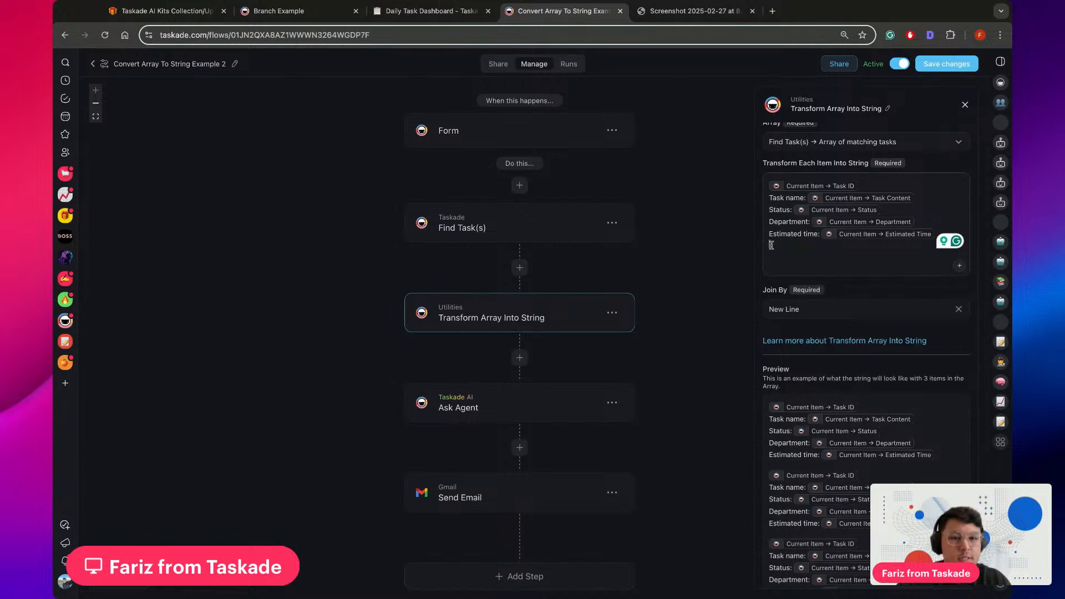
key("BackSpace")
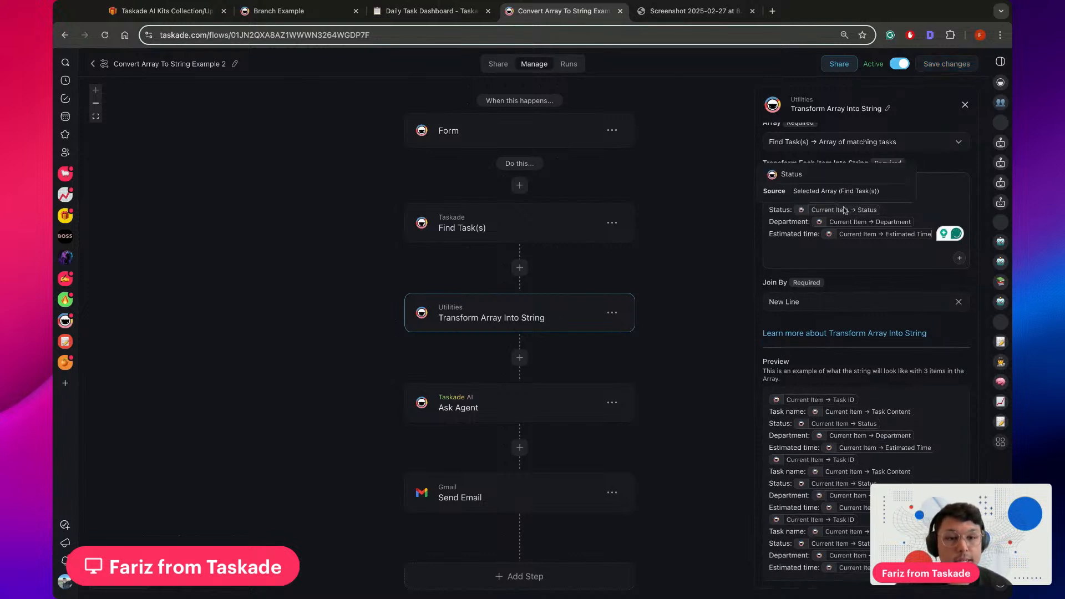
Review the Ask Agent step's agent, input prompt and output type alongside the Transform Array Into String step's item template
scroll(674, 387, "down", 2)
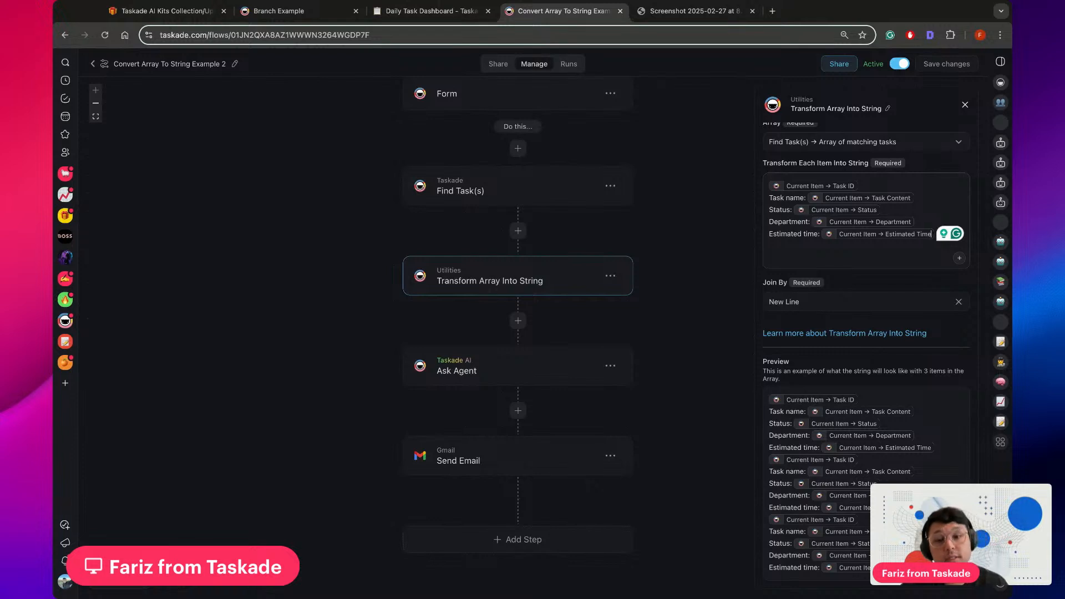
left_click(546, 370)
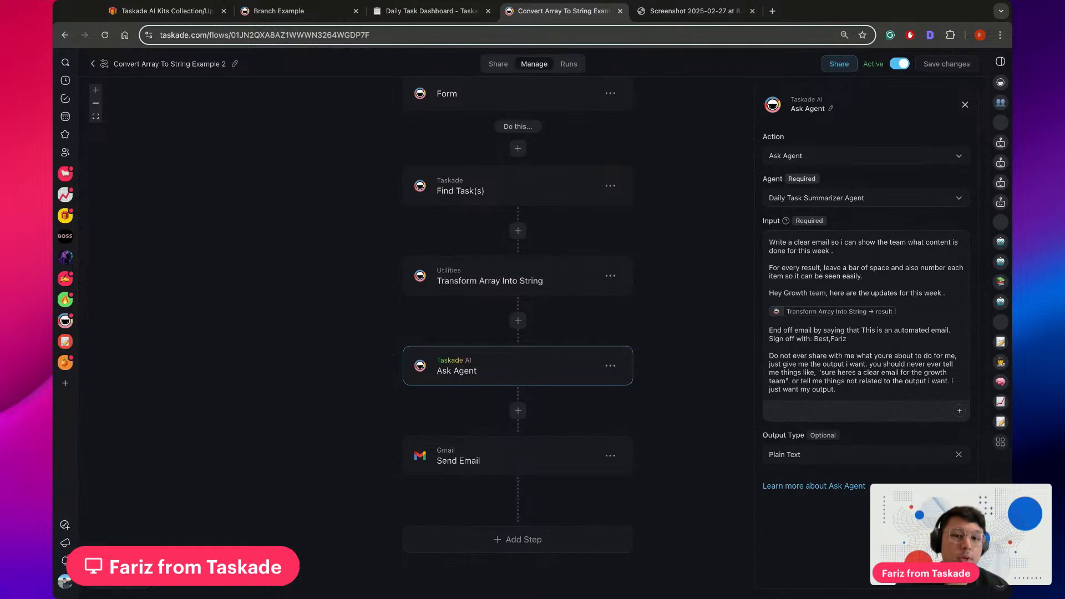
left_click(581, 284)
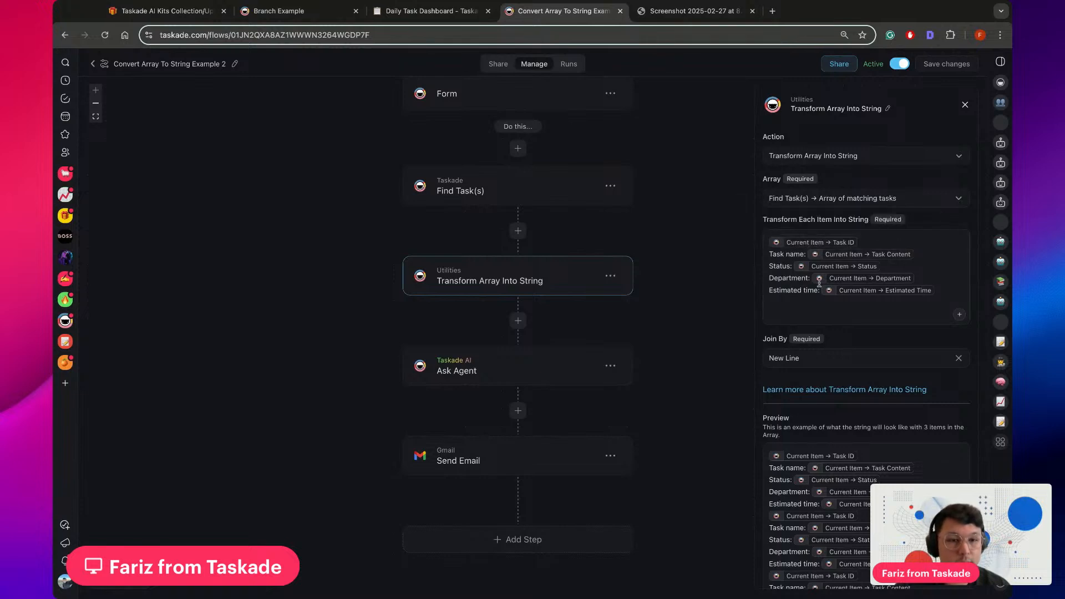
left_click(499, 382)
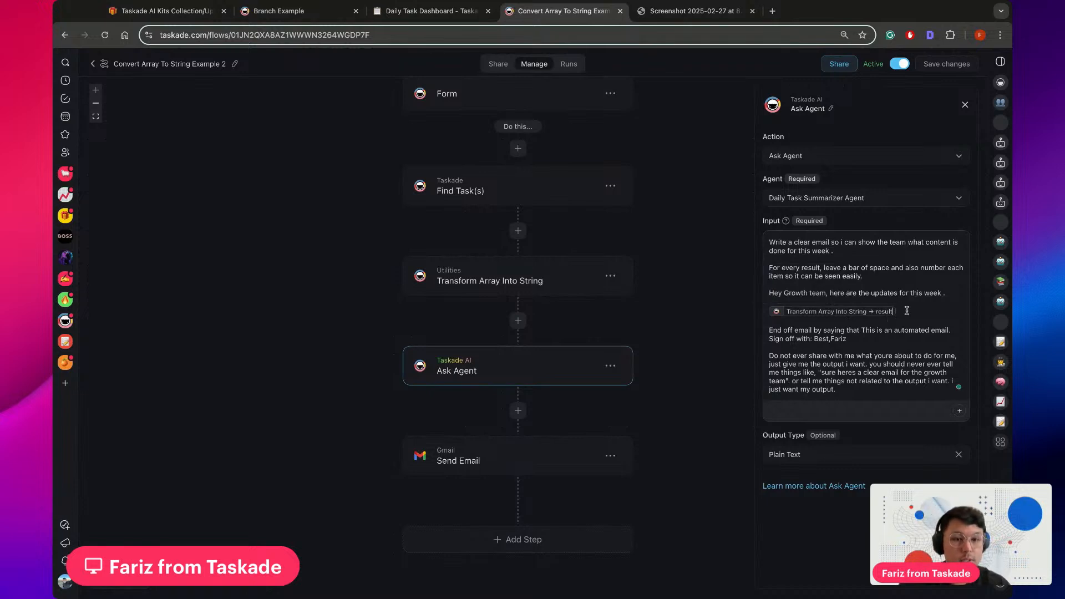
Try inserting a second Transform Array Into String result variable below the existing one in the Ask Agent input, and delete it
key("Return")
key("Return")
type("@")
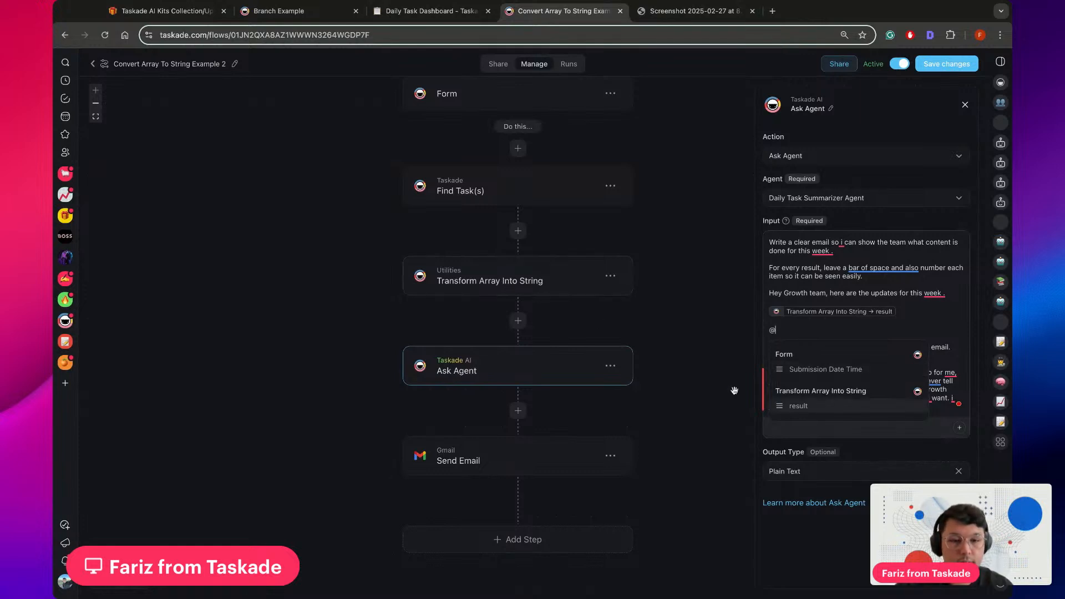
left_click(816, 412)
key("BackSpace")
key("BackSpace")
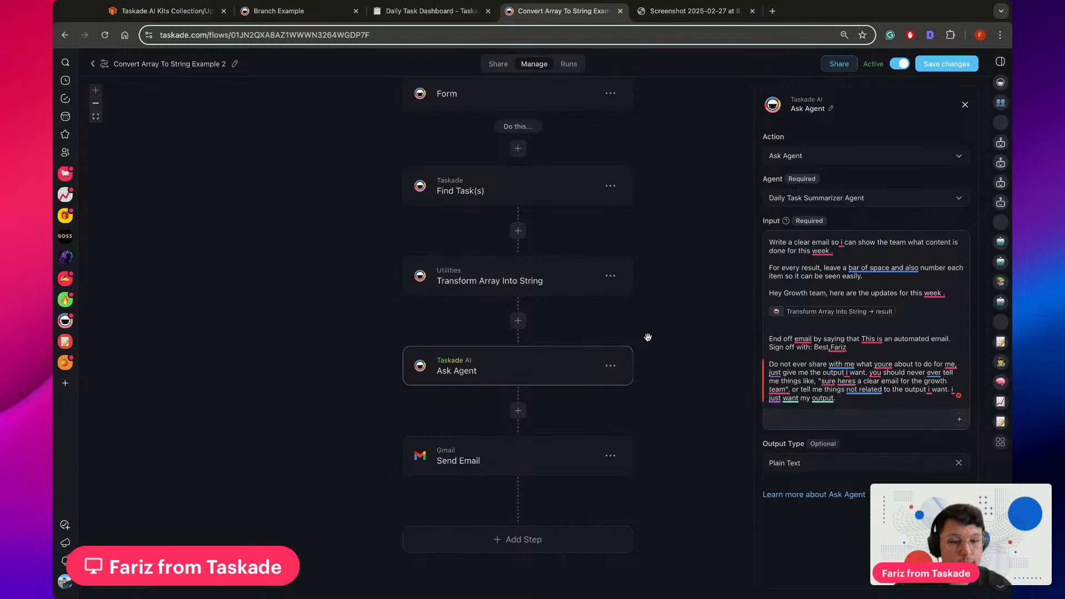
Examine the Gmail Send Email step's connected account, recipient, subject and plain-text body variable
scroll(644, 333, "down", 1)
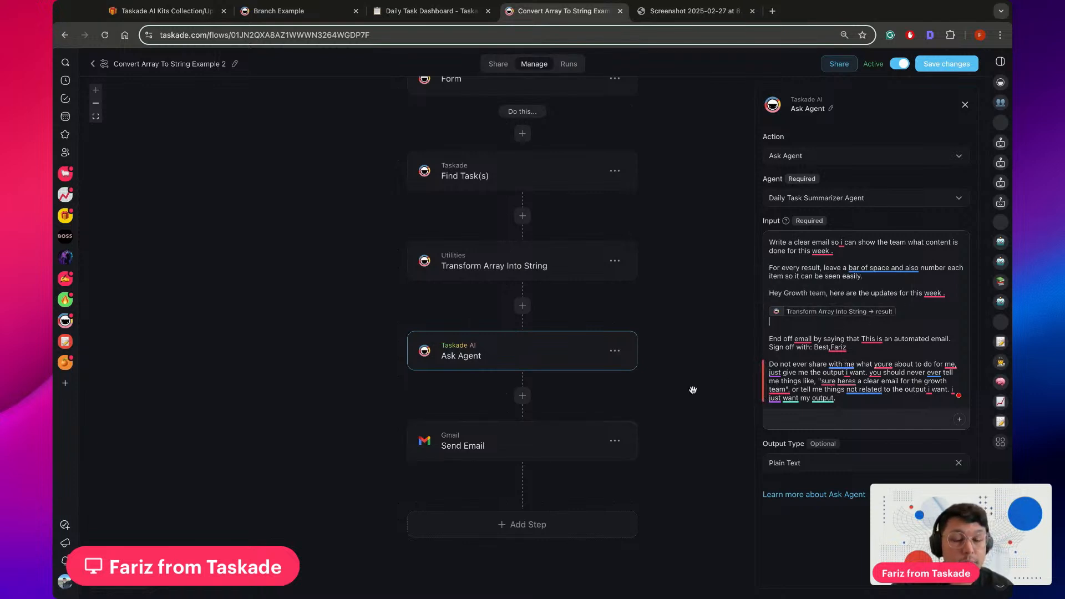
scroll(662, 420, "down", 1)
left_click(499, 437)
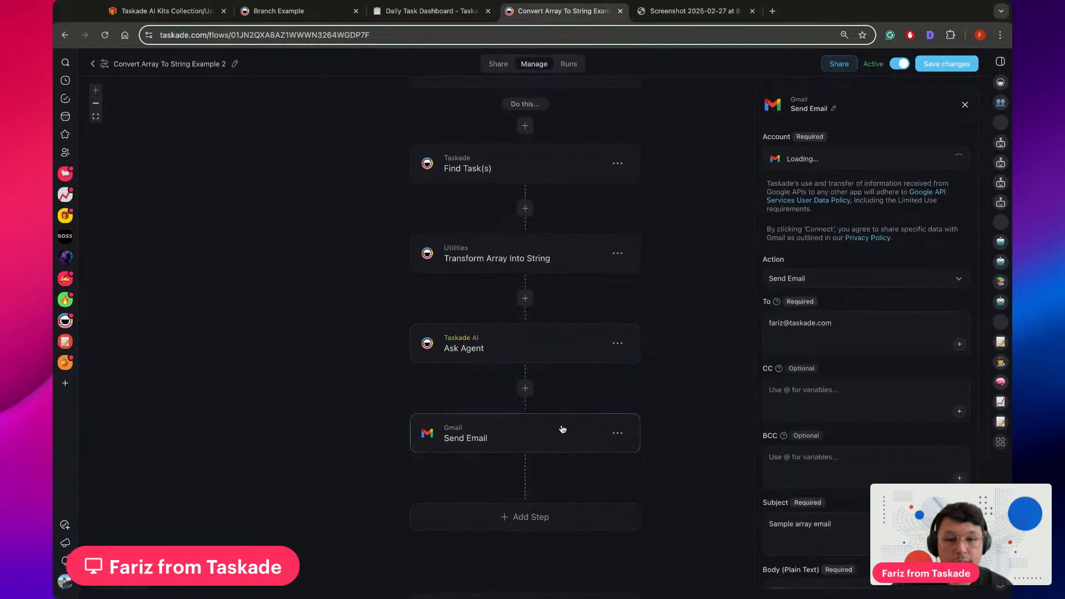
scroll(655, 403, "right", 2)
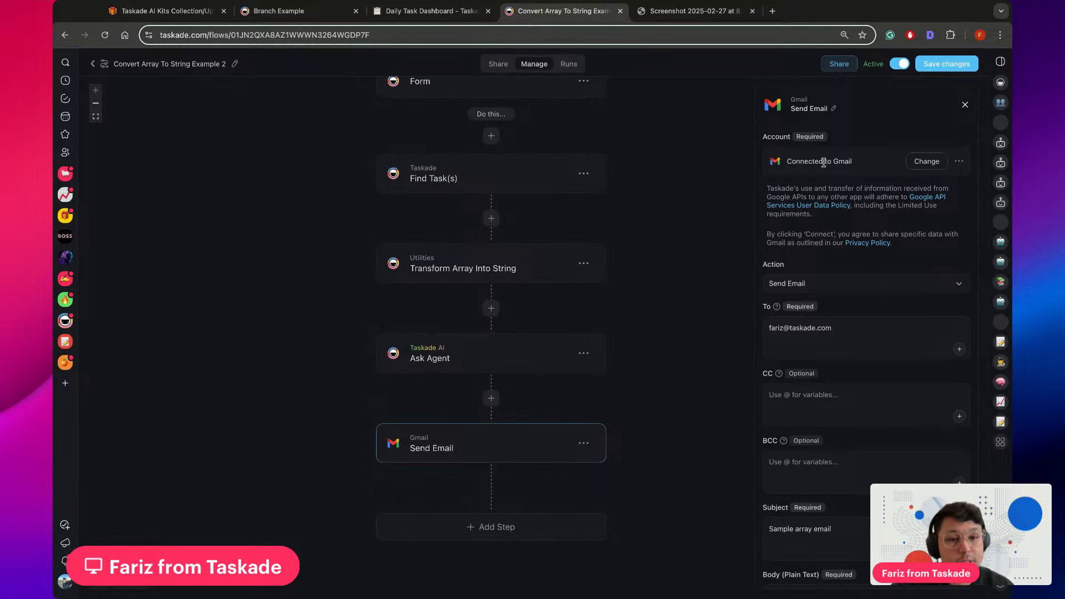
scroll(830, 232, "down", 4)
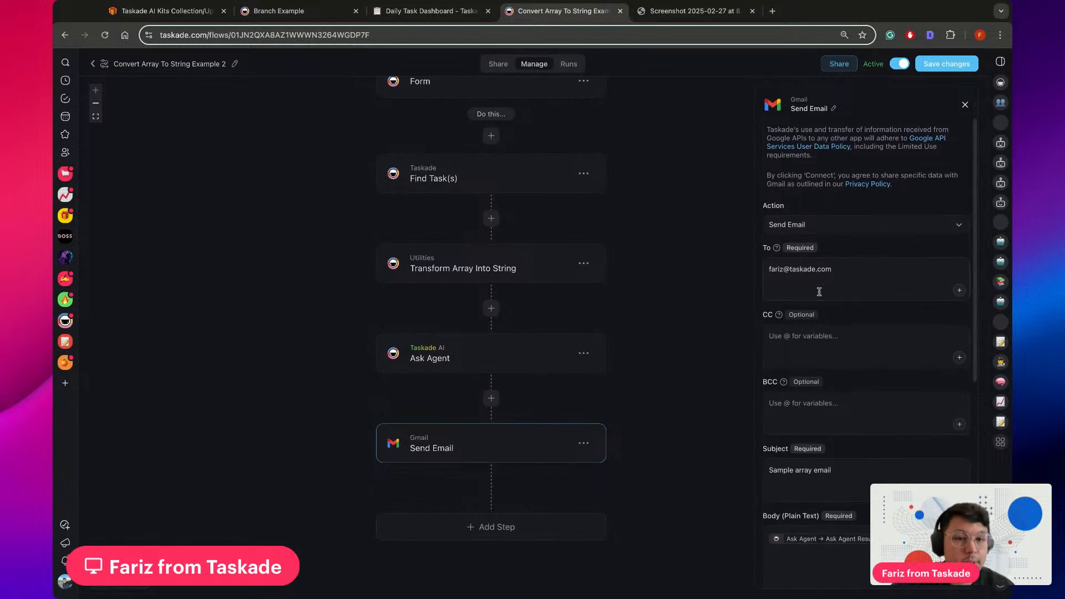
scroll(793, 229, "down", 7)
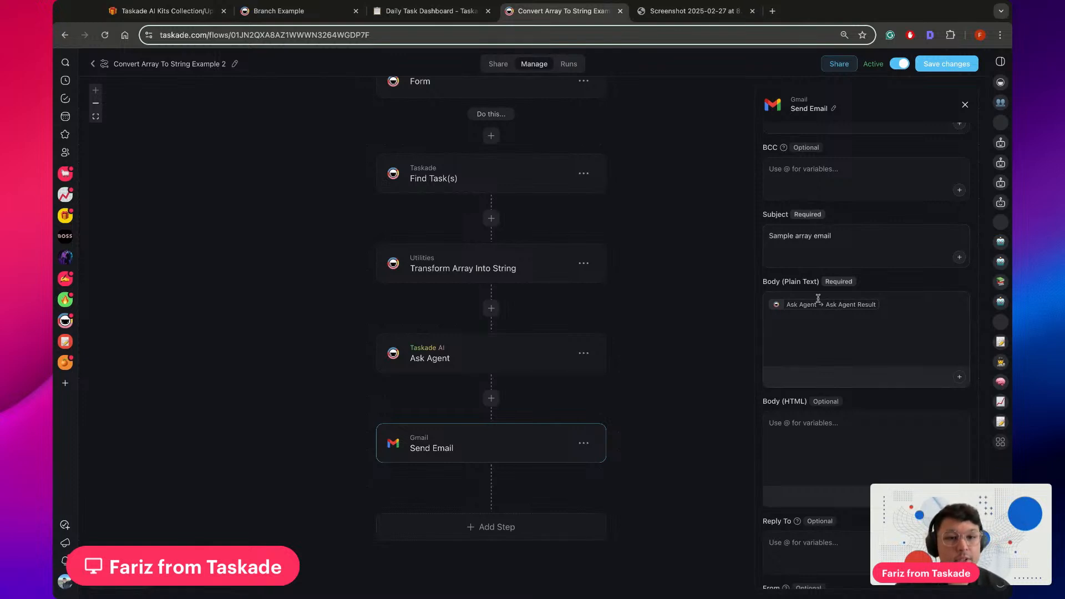
scroll(505, 350, "up", 1)
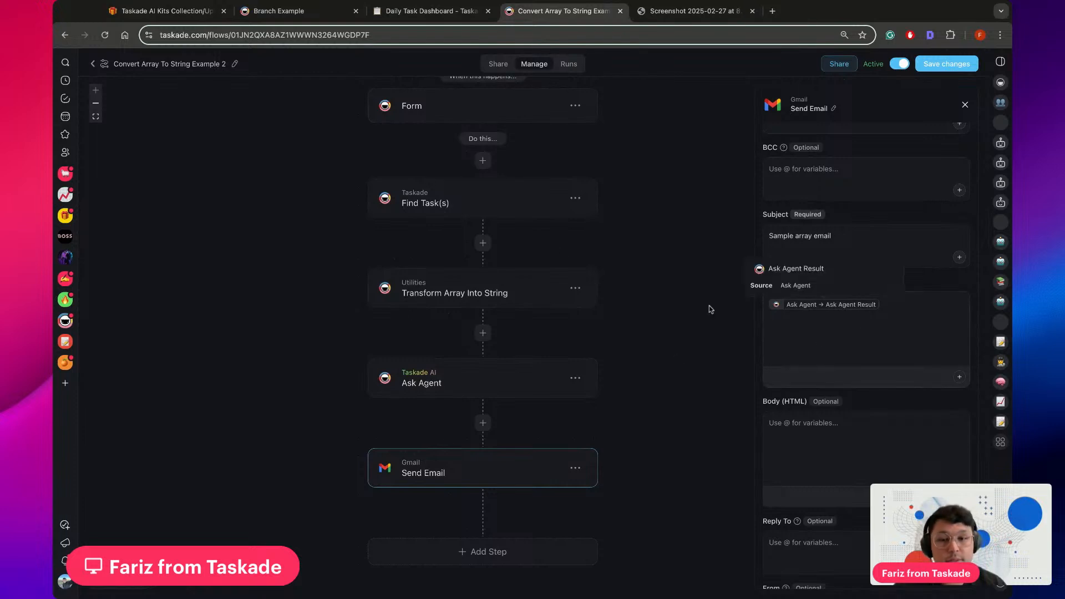
scroll(811, 340, "down", 4)
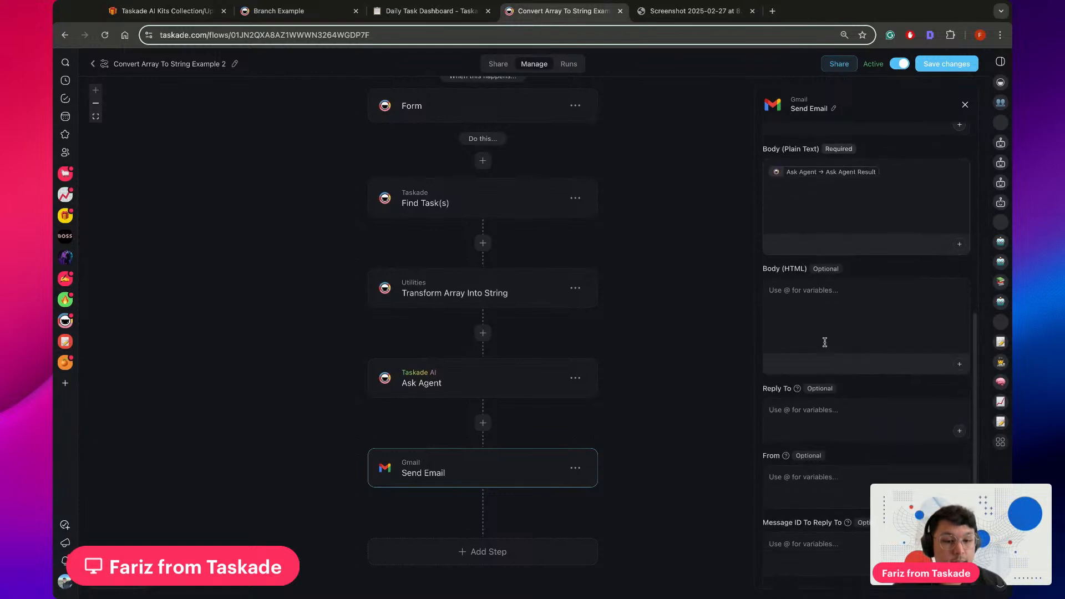
scroll(825, 342, "up", 7)
scroll(825, 342, "up", 1)
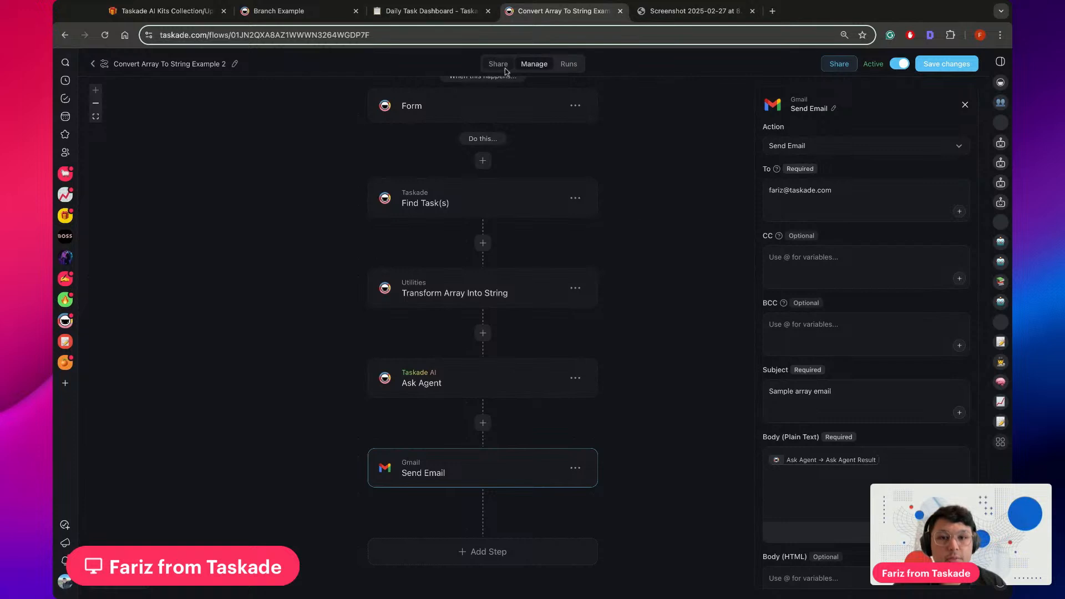
Check the Form trigger's title, submit button text and fields, and save the flow's changes
scroll(640, 244, "up", 6)
scroll(613, 270, "down", 4)
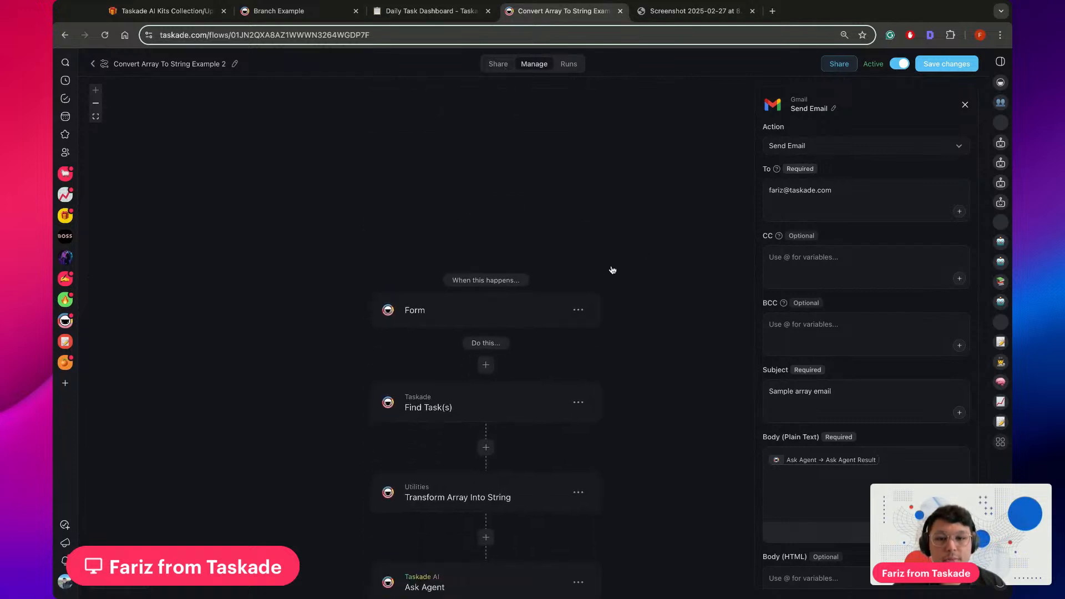
left_click(520, 243)
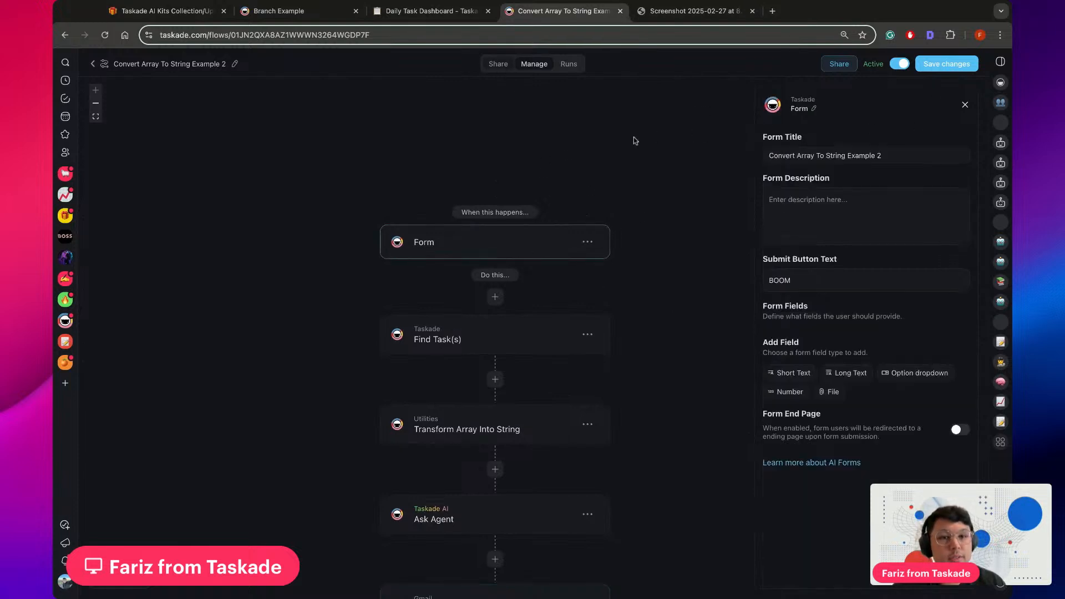
left_click(948, 65)
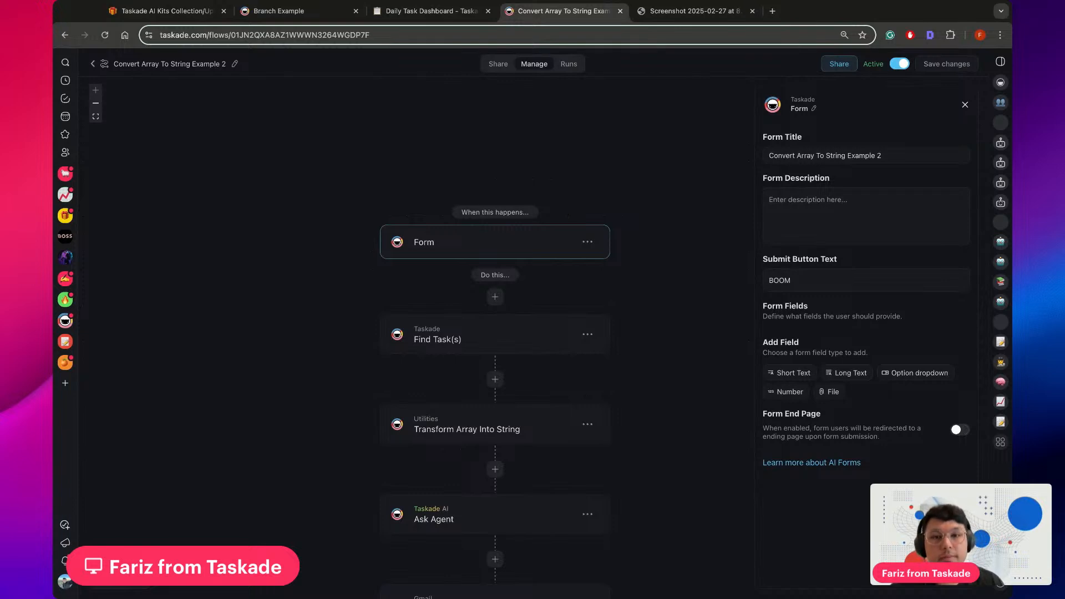
Glance at the Daily Task Dashboard, preview the flow's shareable form, and return to the flow editor
left_click(433, 16)
left_click(557, 13)
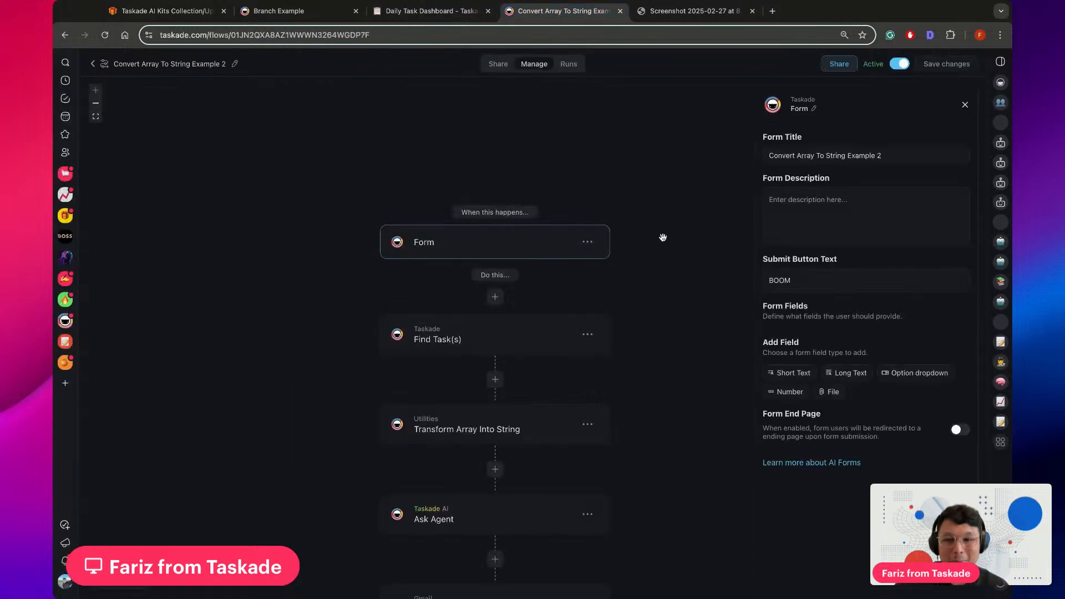
left_click(502, 67)
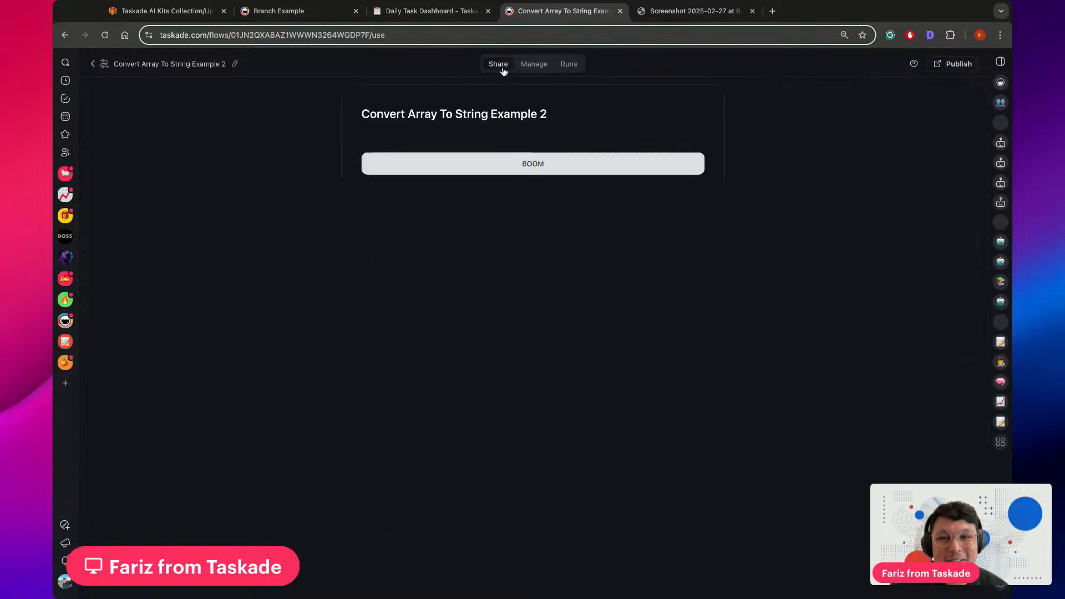
left_click(537, 66)
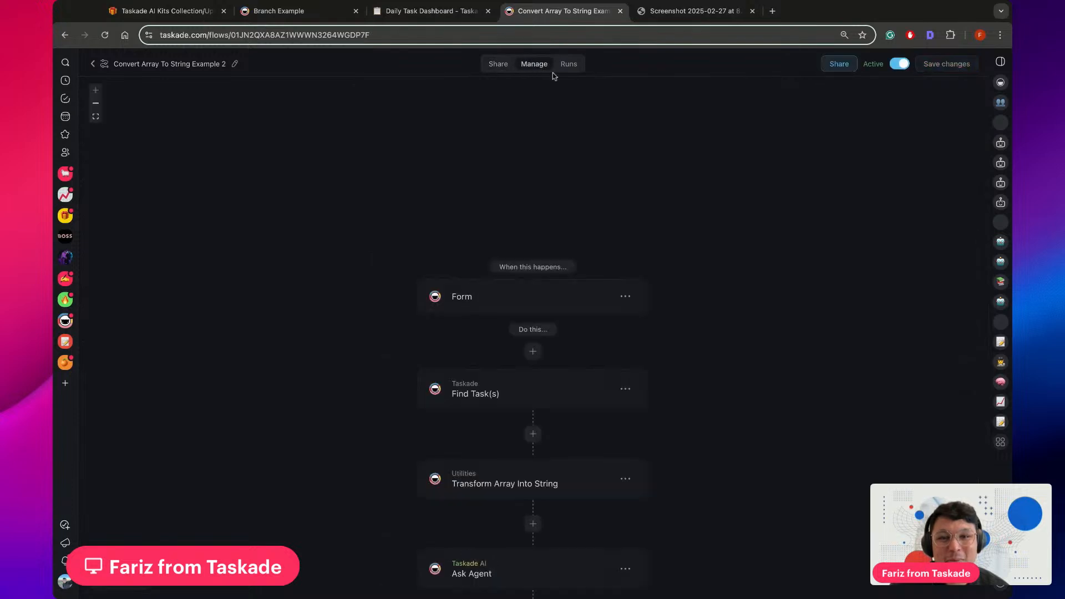
scroll(708, 207, "down", 3)
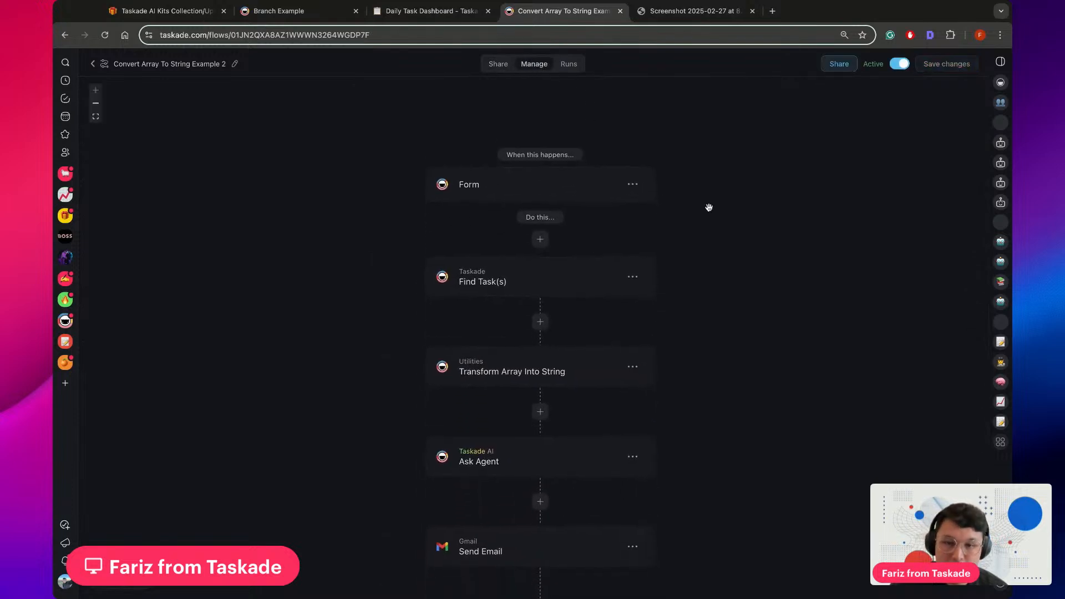
scroll(709, 207, "down", 1)
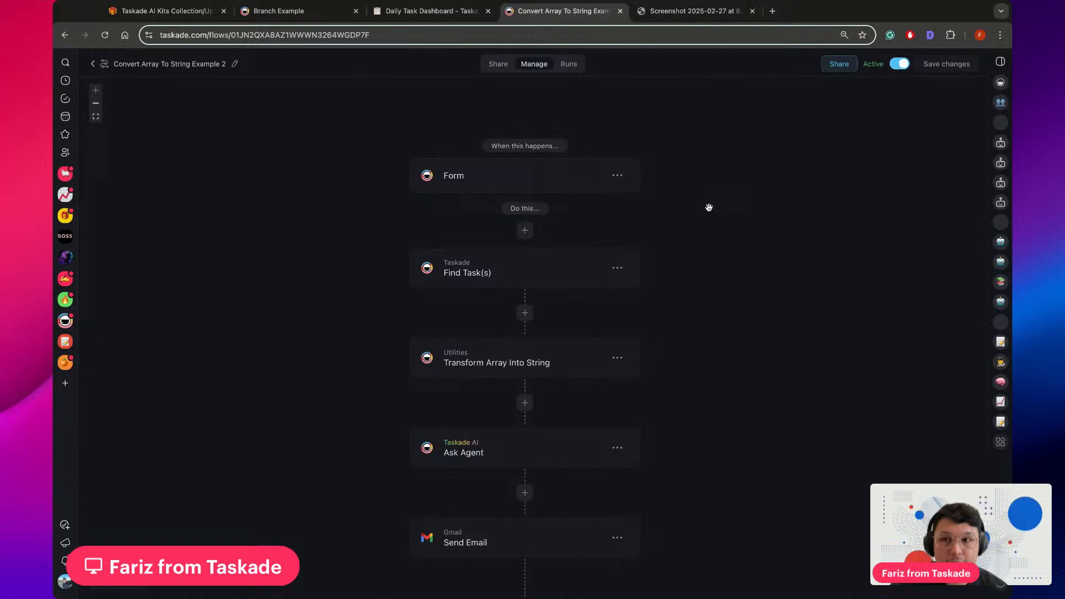
Review the flow's run history with its statuses and details, and return to the flow editor
left_click(570, 65)
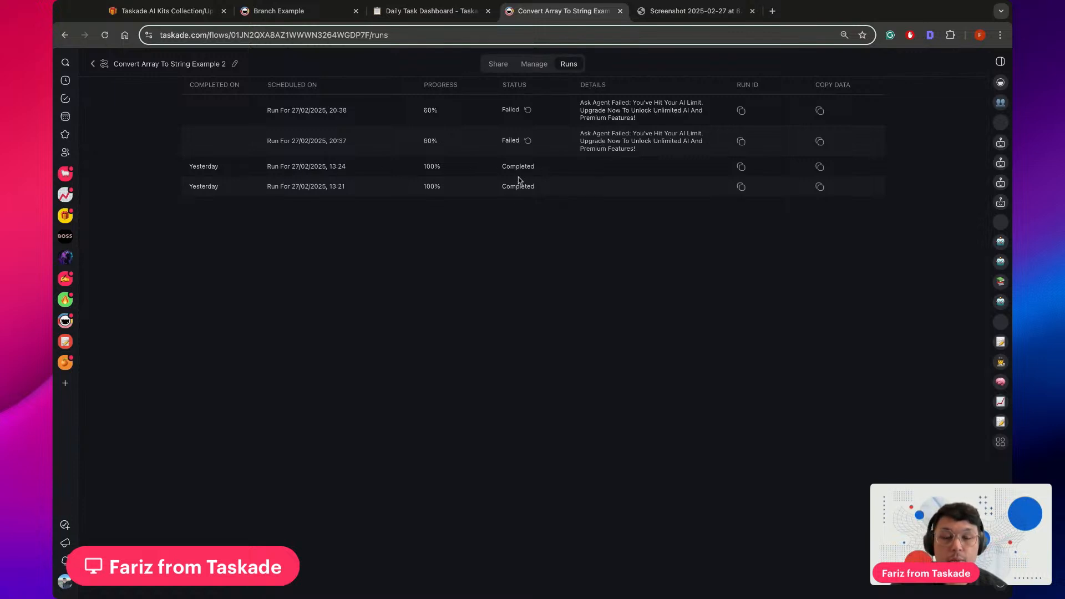
left_click(536, 66)
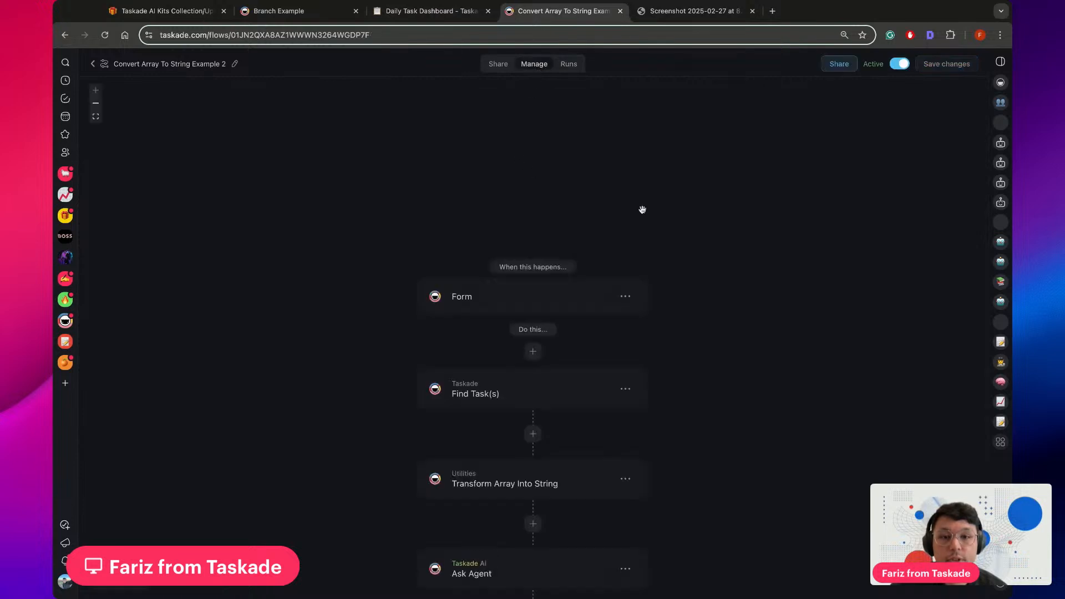
scroll(724, 231, "down", 5)
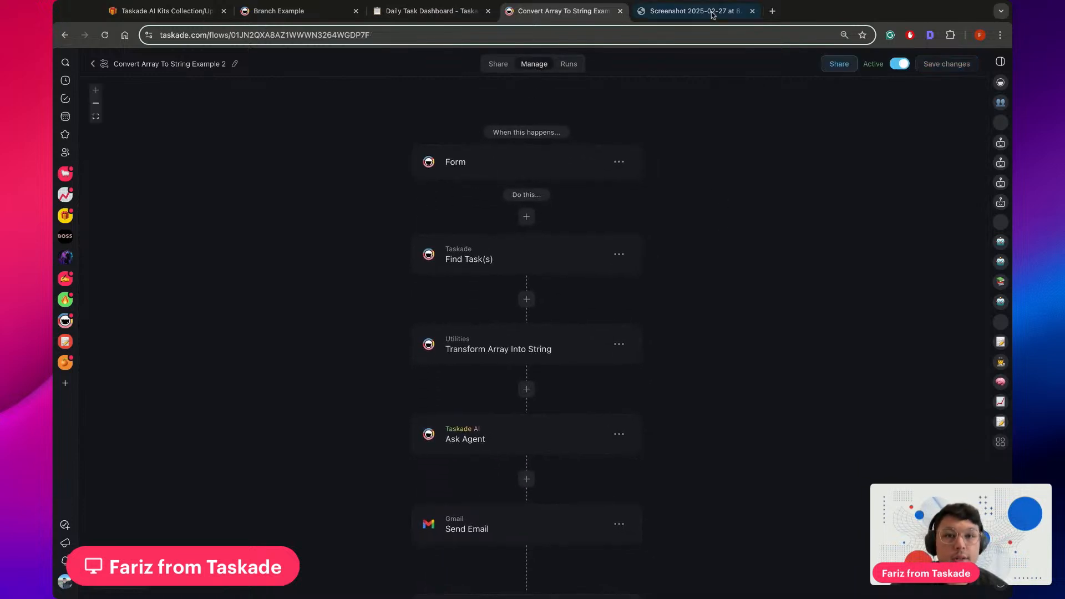
Compare the "Sample array email" screenshot with the tasks in the Daily Task Dashboard, and return to the flow's steps
left_click(702, 12)
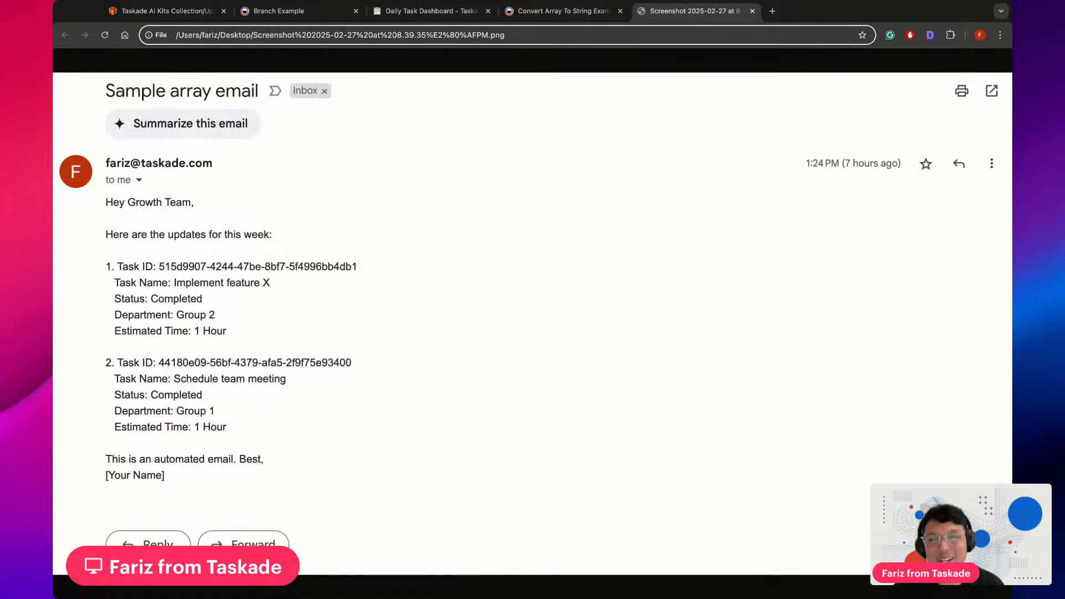
left_click(435, 17)
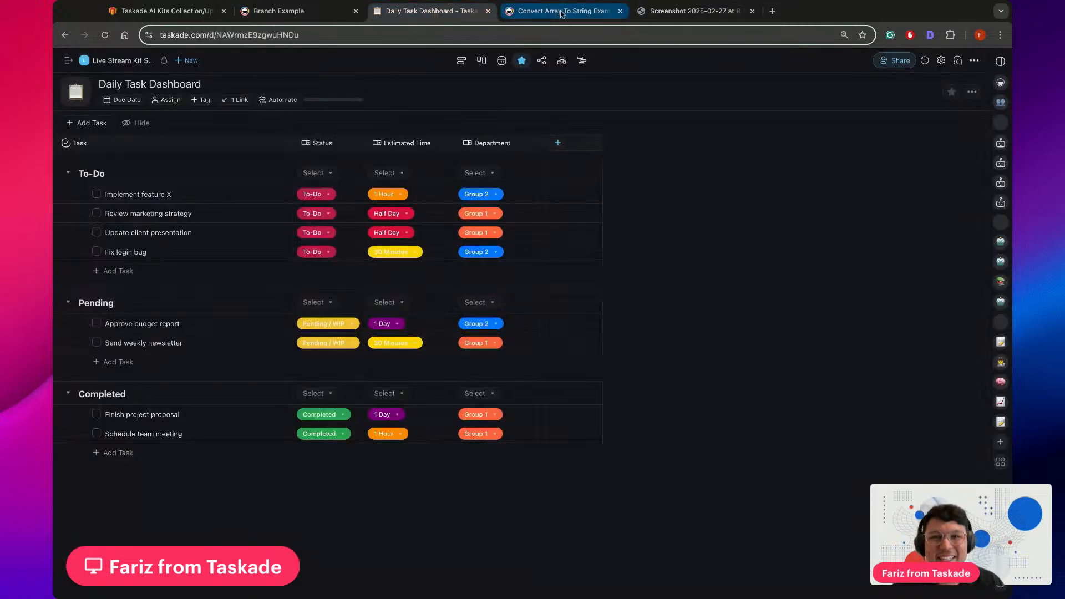
left_click(559, 14)
left_click(423, 12)
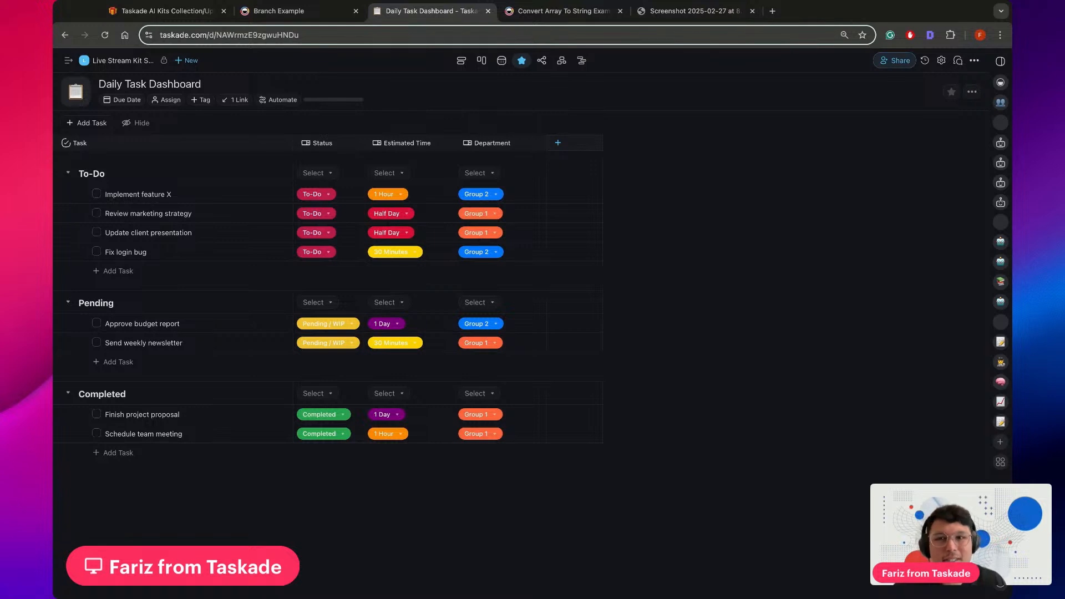
left_click(579, 17)
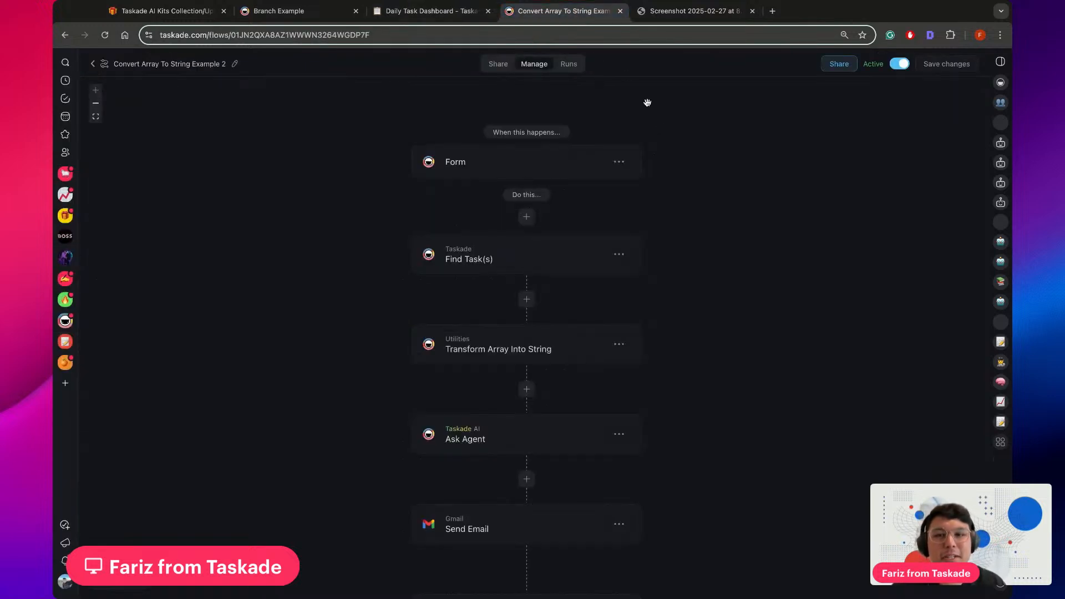
scroll(752, 188, "down", 2)
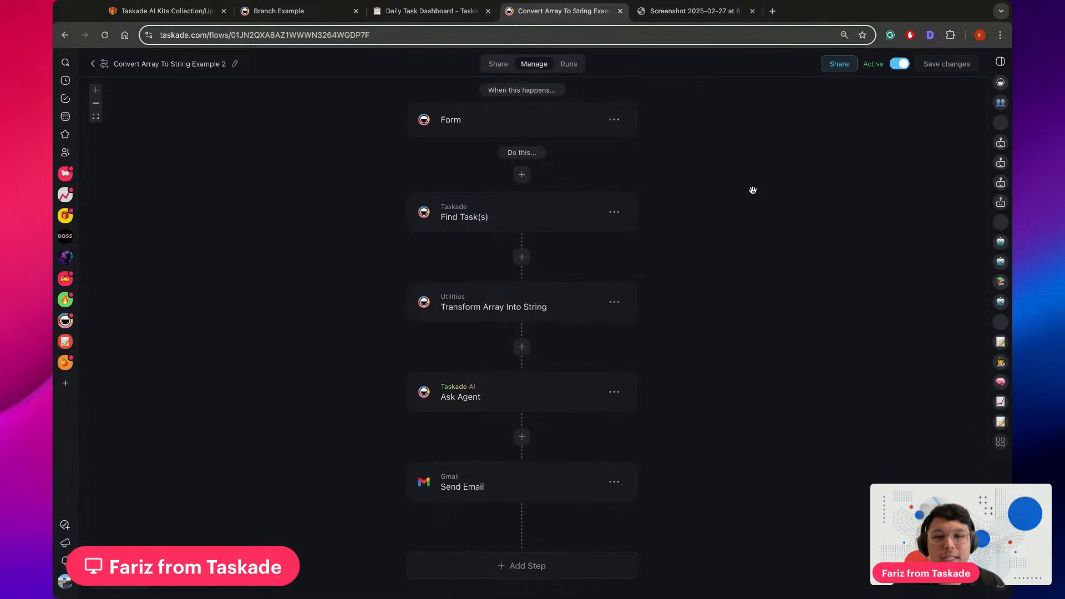
scroll(753, 190, "right", 1)
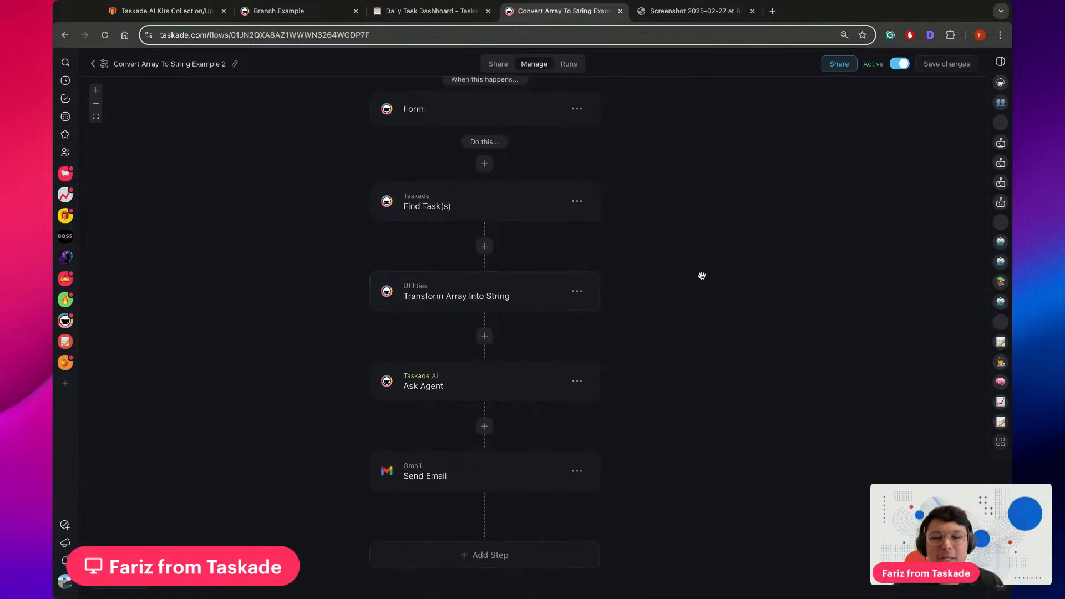
Glance over the Branch Example flow, AI Kits collection and Daily Task Dashboard, show the workspace sidebar, and return to the array flow
left_click(433, 12)
left_click(311, 15)
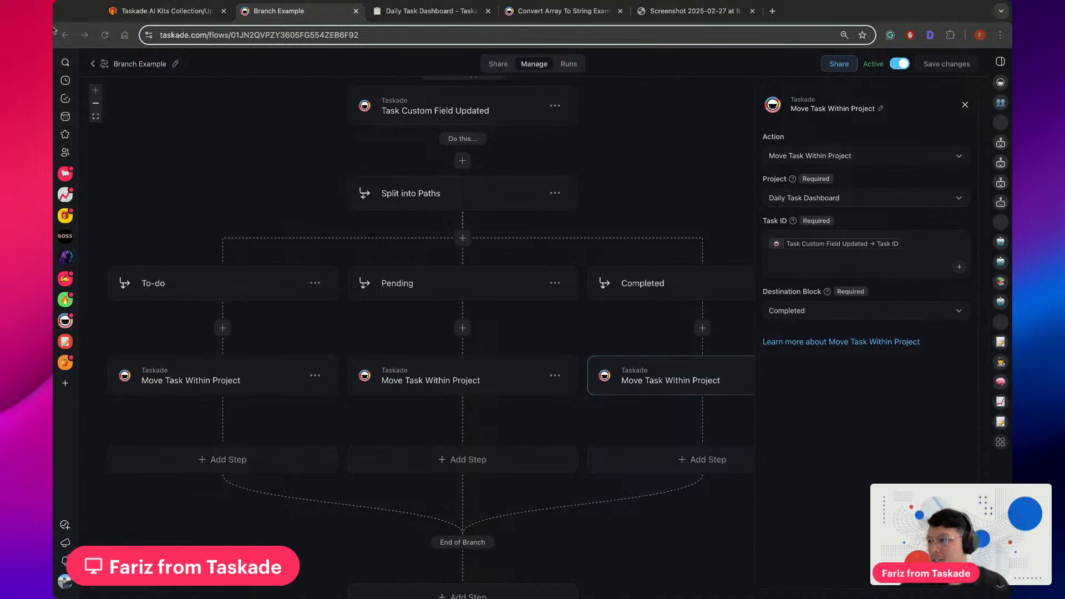
left_click(160, 11)
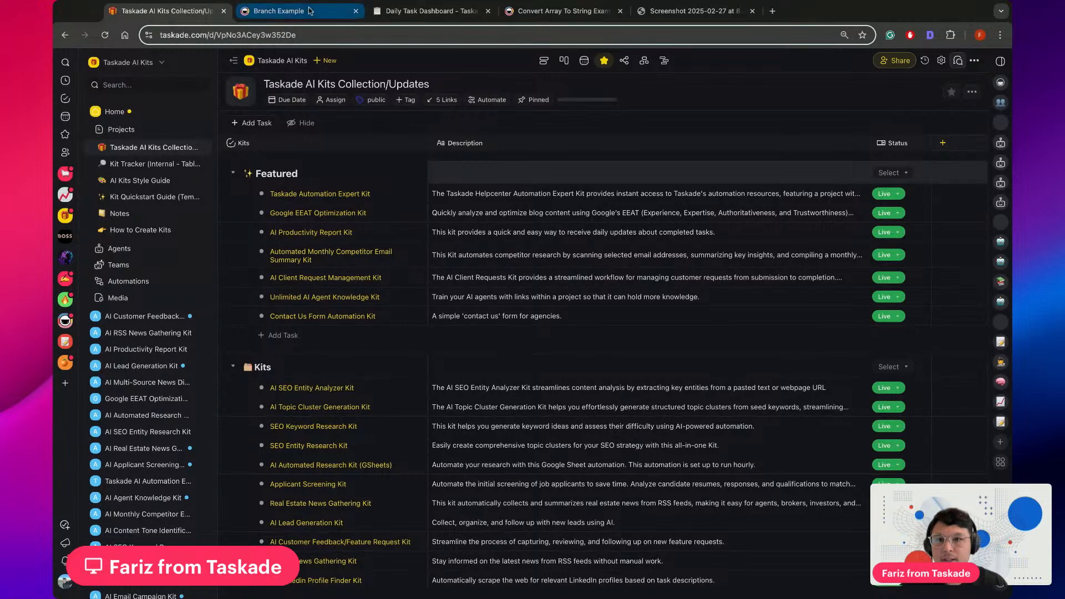
left_click(277, 11)
left_click(386, 12)
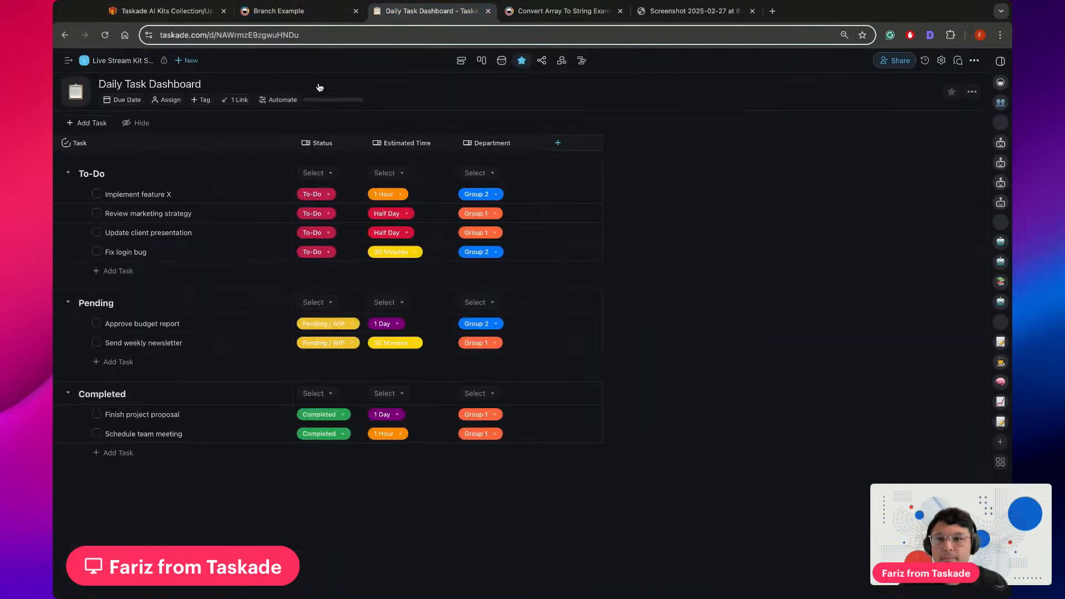
left_click(68, 60)
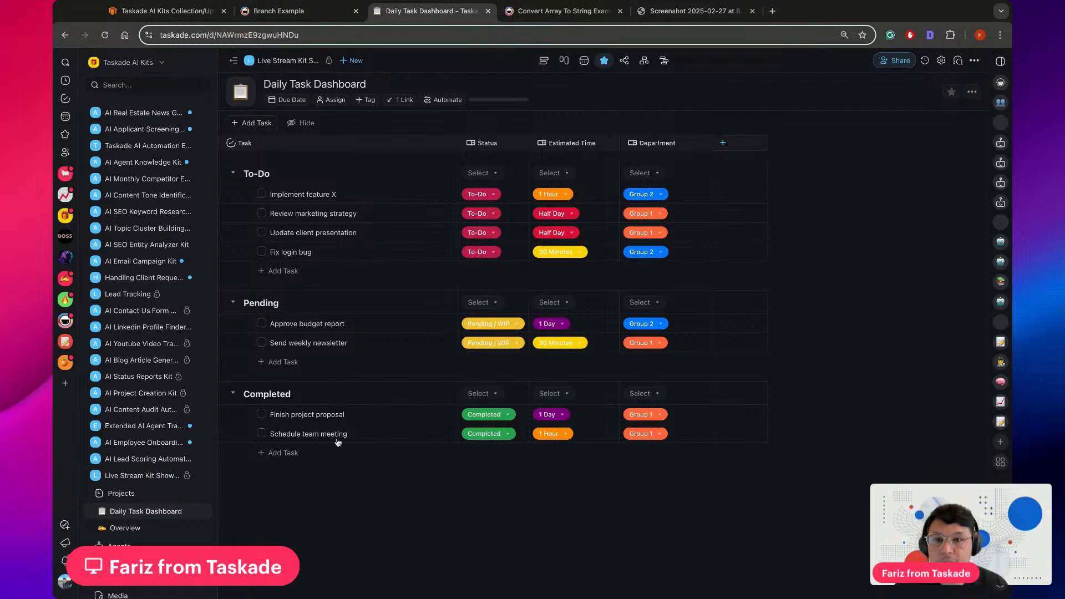
left_click(554, 14)
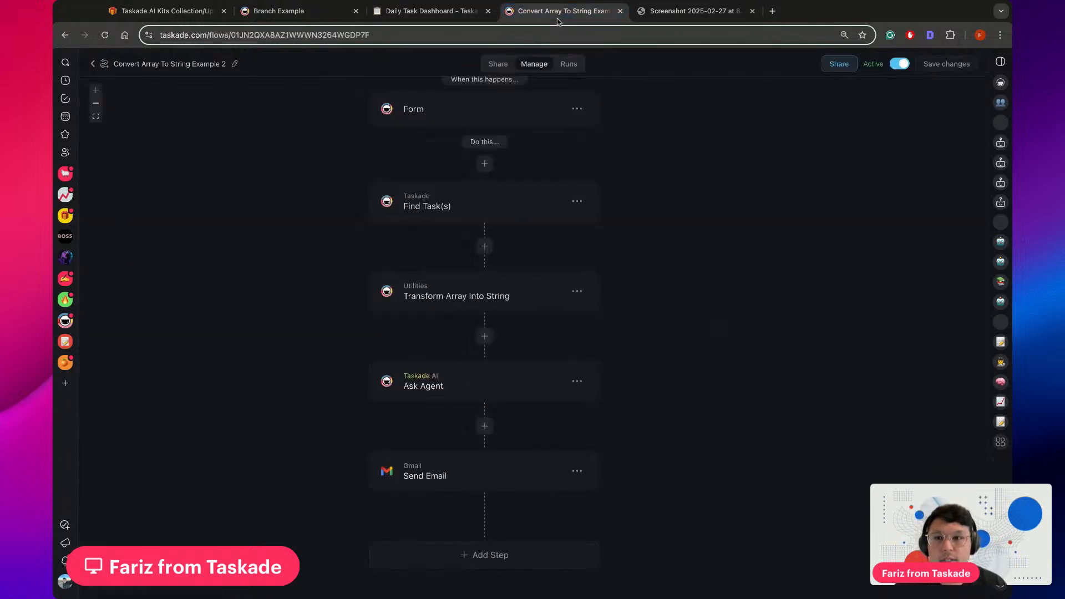
Leave the flow editor and open the Daily Task Summarizer Agent's general settings to read its instructions
left_click(95, 65)
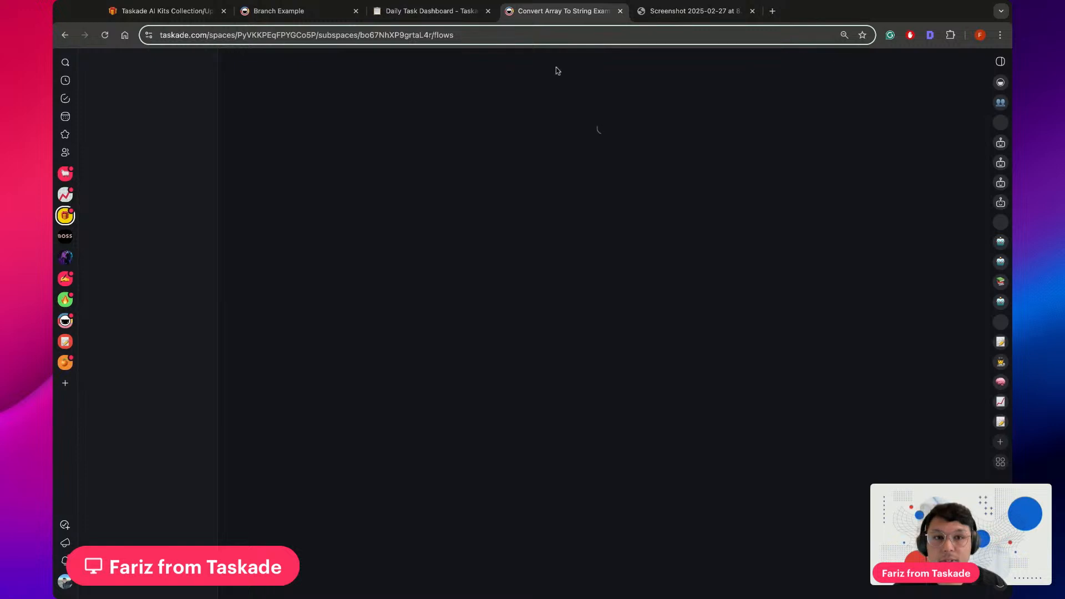
left_click(294, 85)
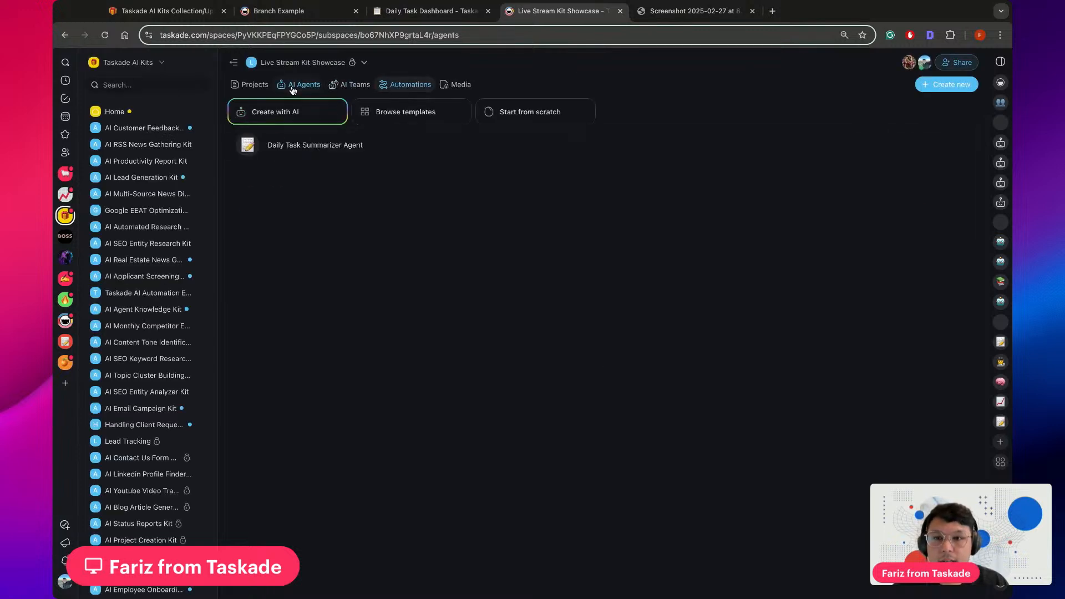
left_click(327, 143)
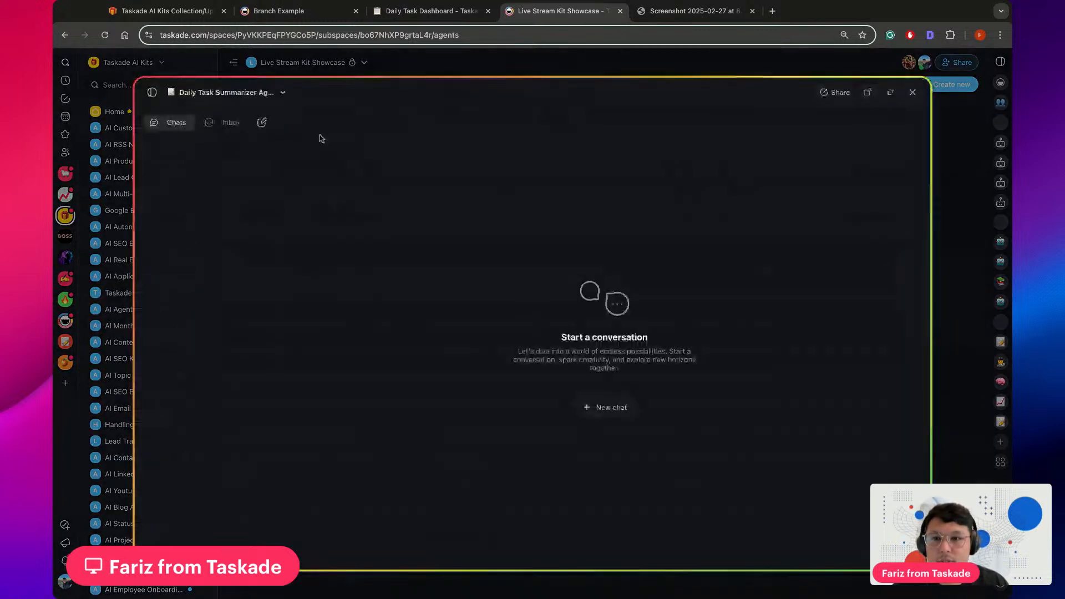
left_click(283, 93)
left_click(219, 117)
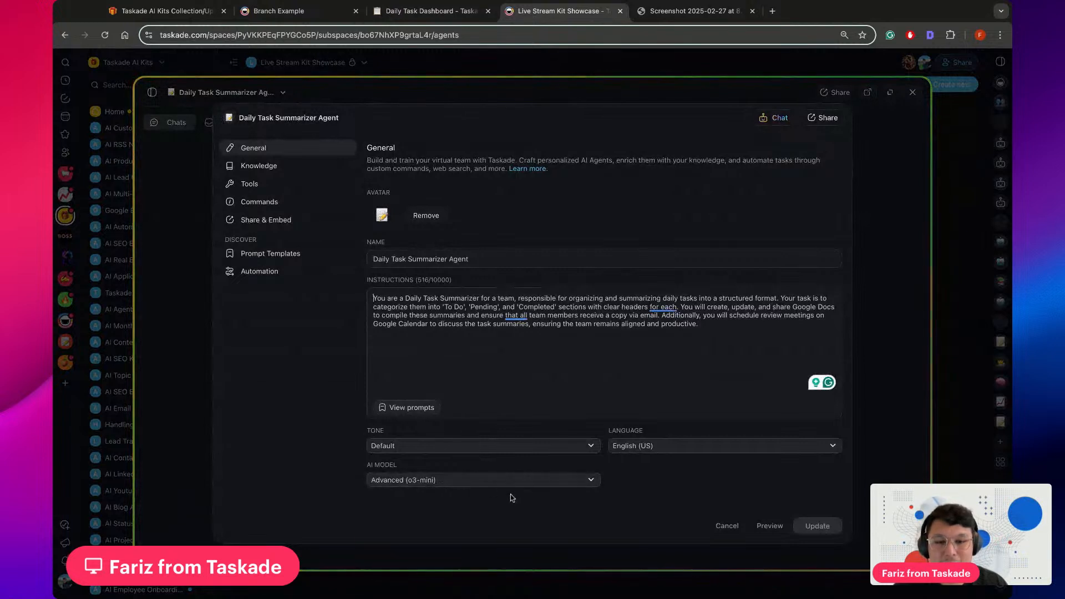
Check the agent's available AI models, cancel the settings without changes, and close the agent
left_click(588, 480)
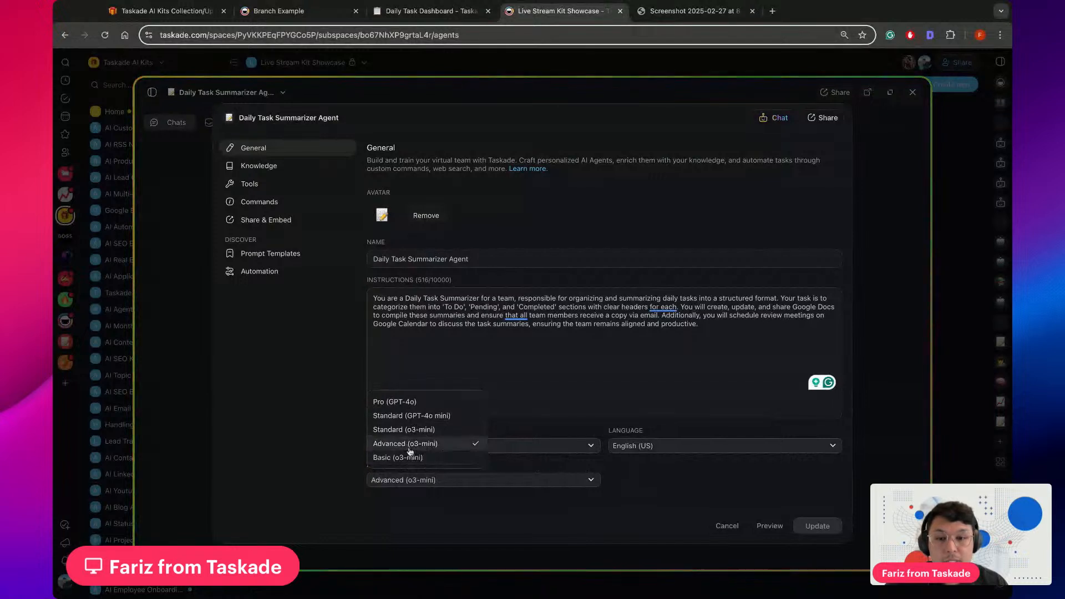
left_click(652, 462)
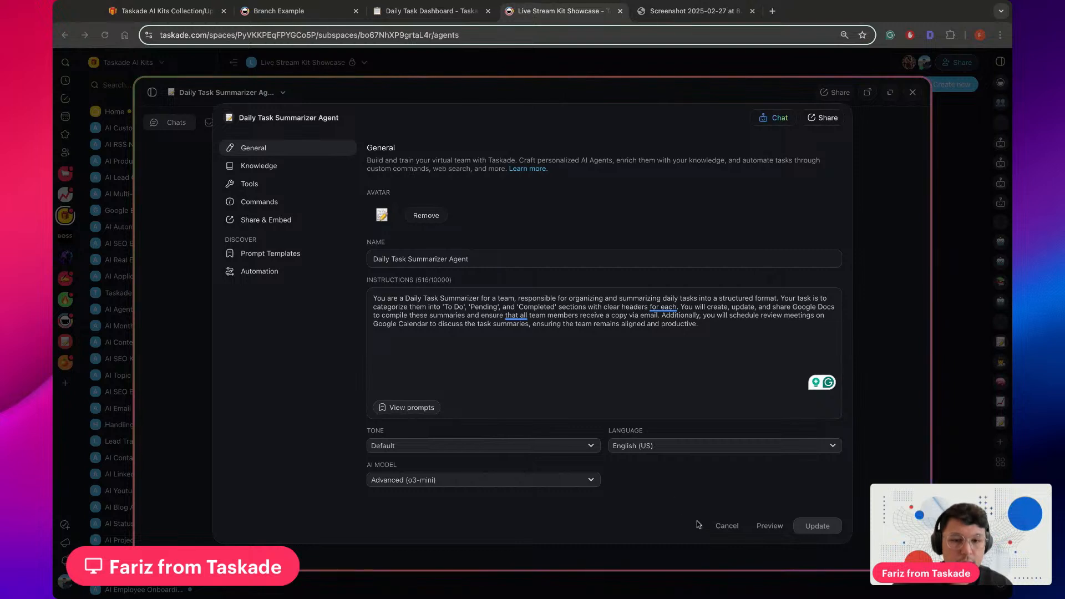
left_click(727, 526)
left_click(912, 92)
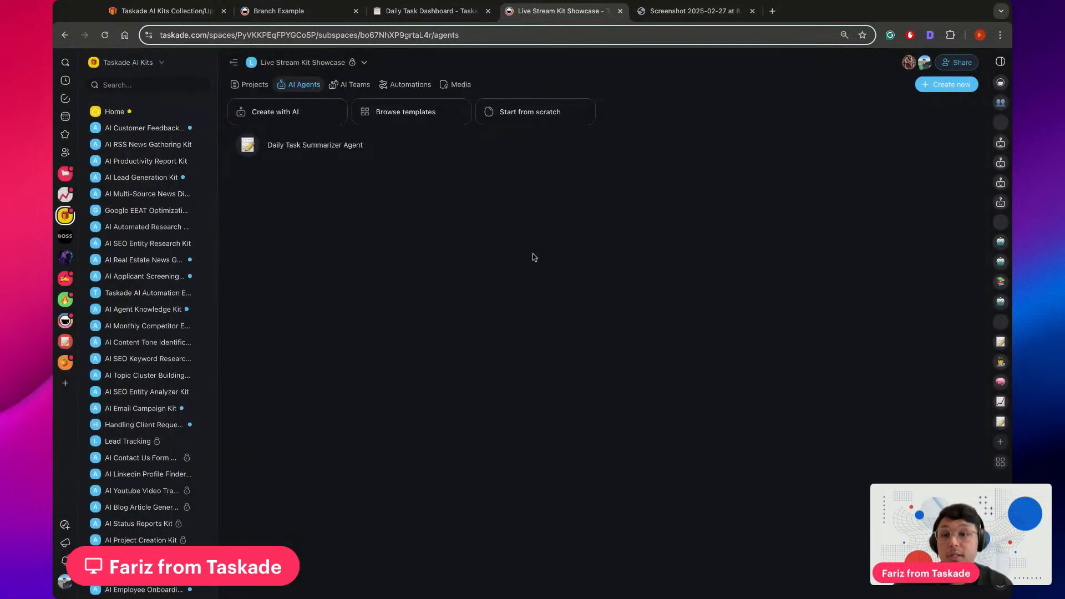
Open the kits of the Live Stream Kit Showcase folder and delete the existing Live Stream Kit Showcase kit
left_click(188, 409)
scroll(188, 406, "down", 3)
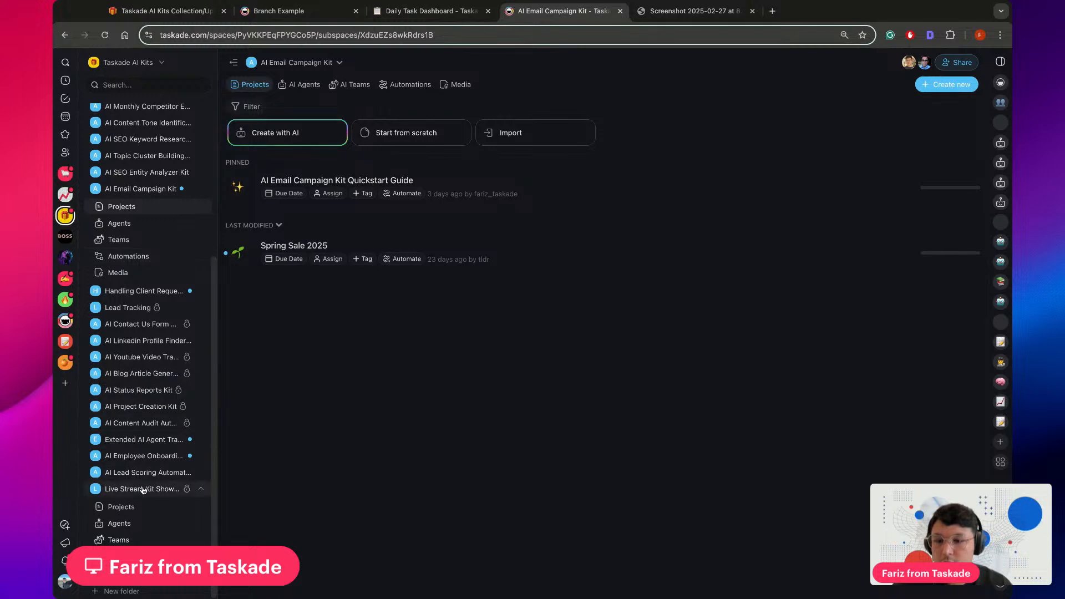
left_click(166, 488)
left_click(365, 63)
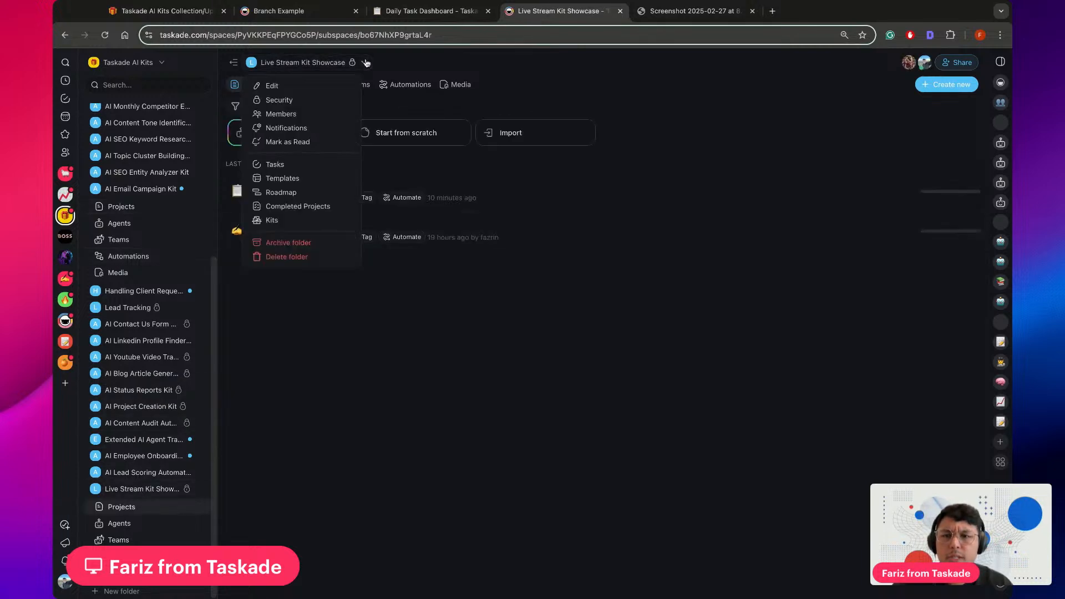
left_click(272, 221)
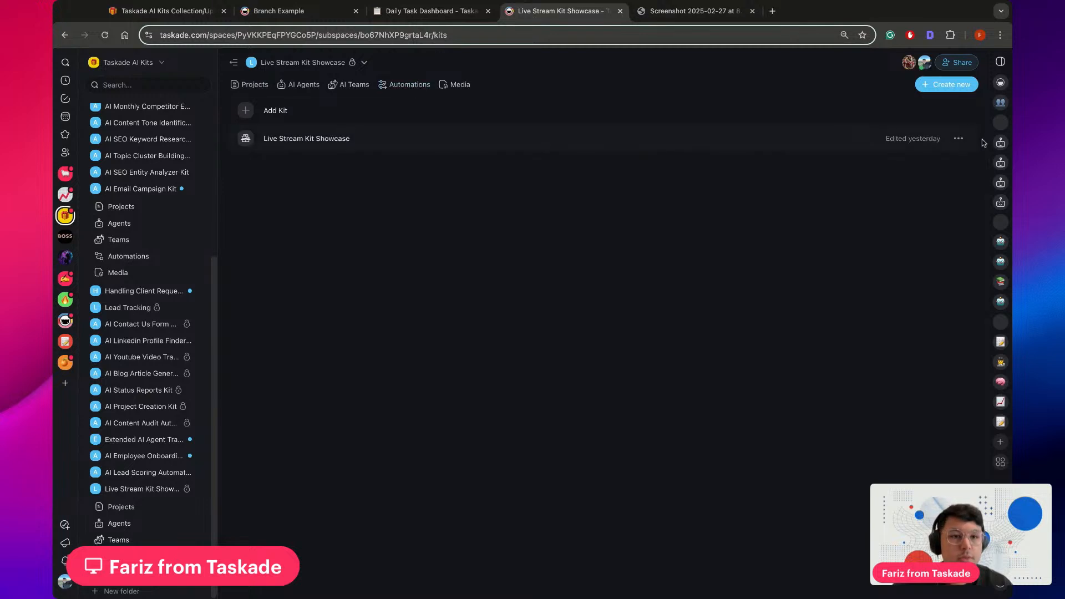
left_click(958, 139)
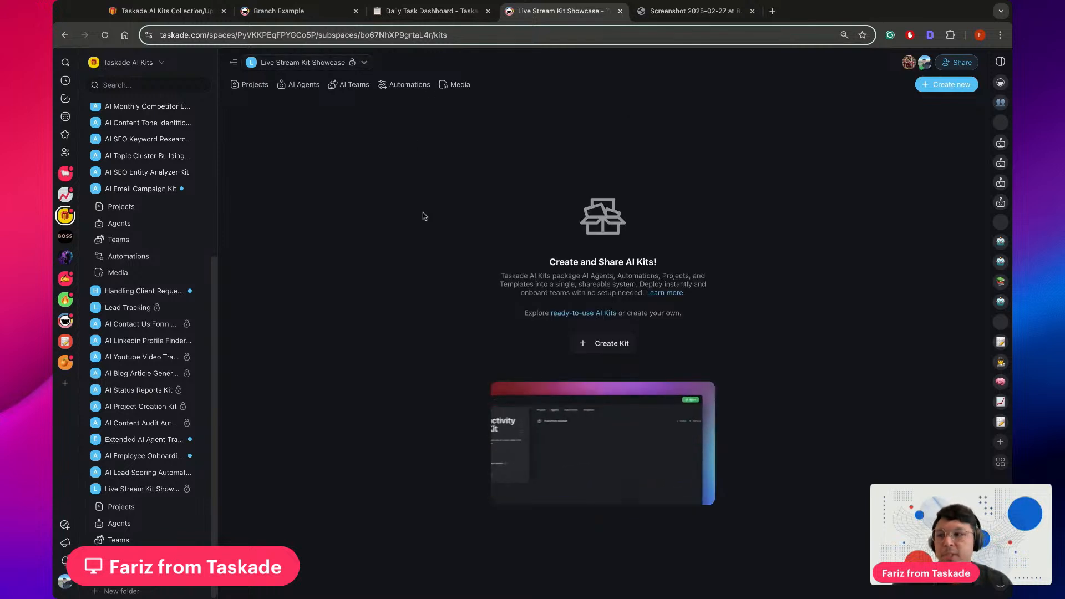
Review the projects, AI agents and automations contained in the Live Stream Kit Showcase folder
left_click(121, 507)
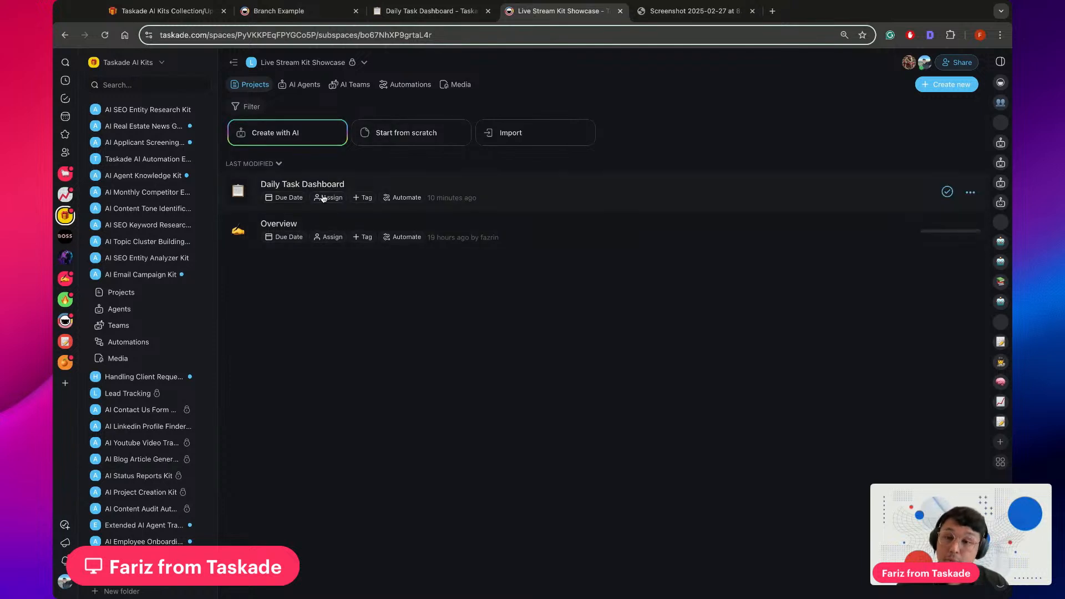
left_click(303, 85)
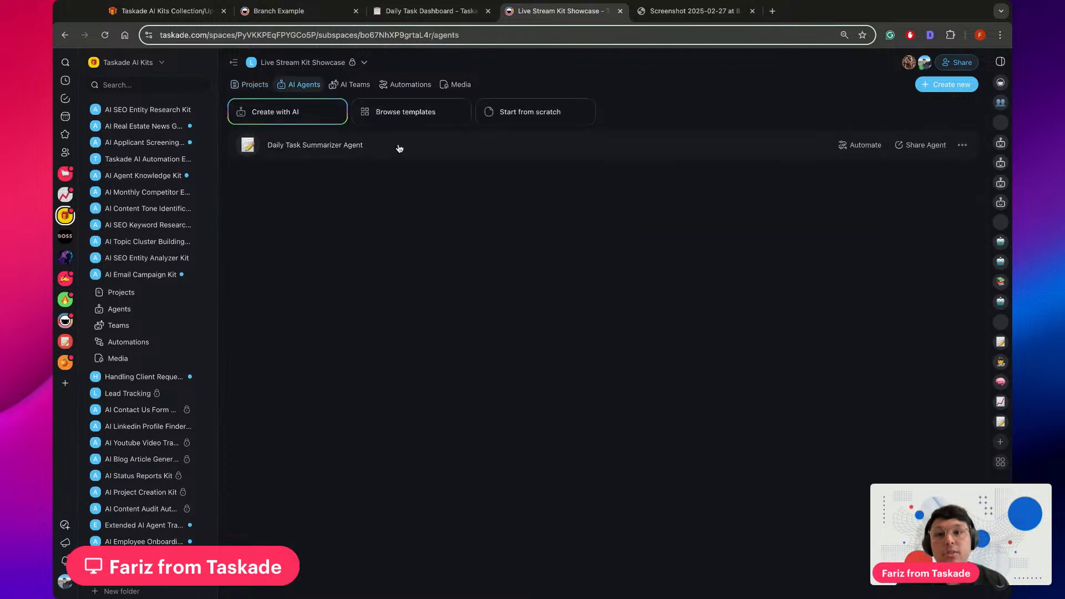
left_click(395, 83)
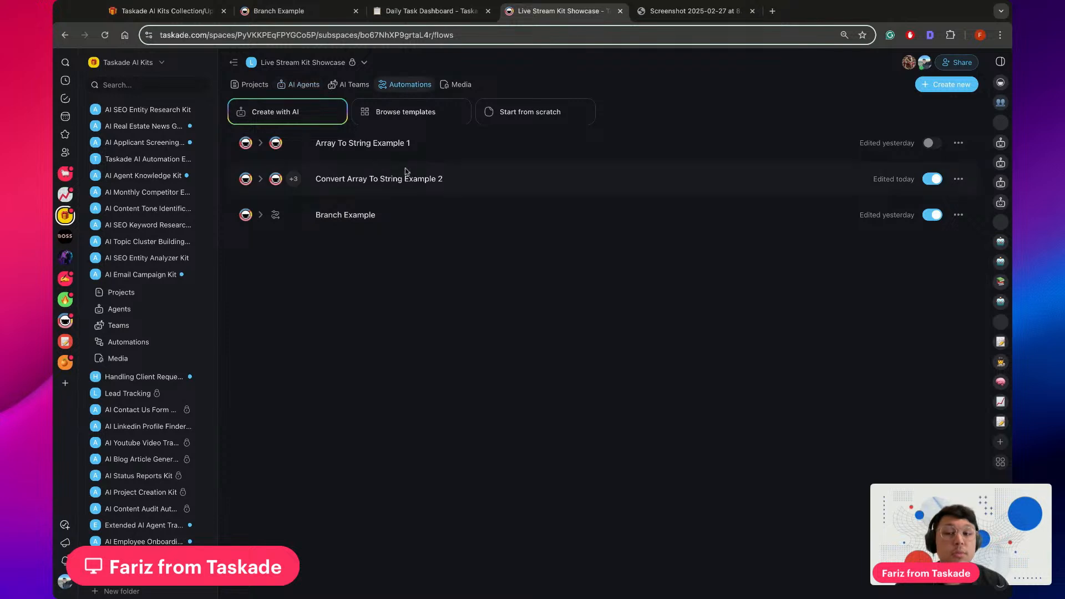
Create an empty kit in the folder's kits, open it, and look over the projects, agents and automations it can include
left_click(364, 64)
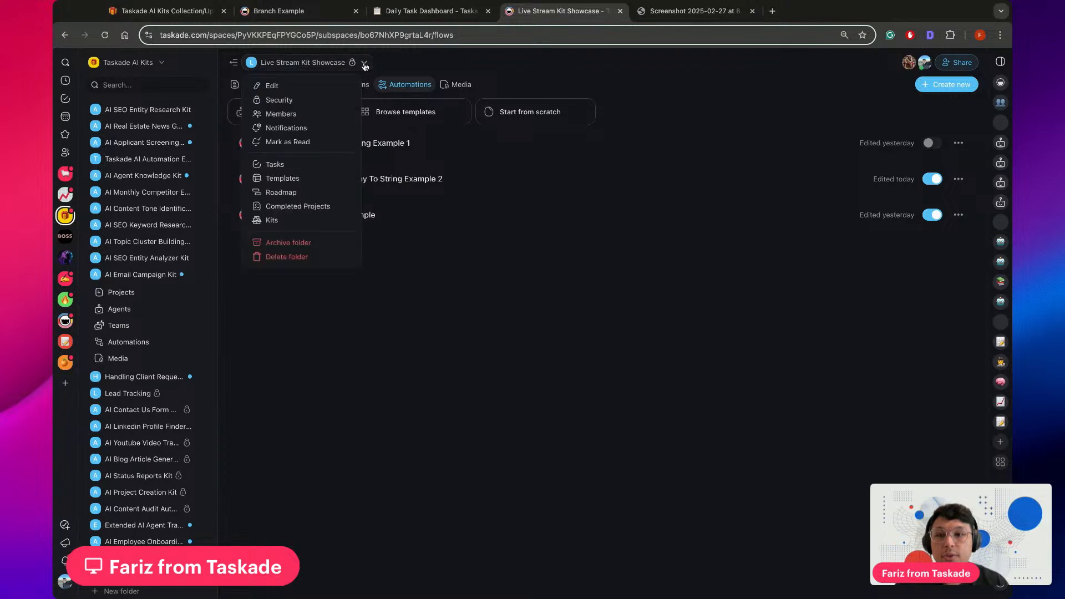
left_click(282, 222)
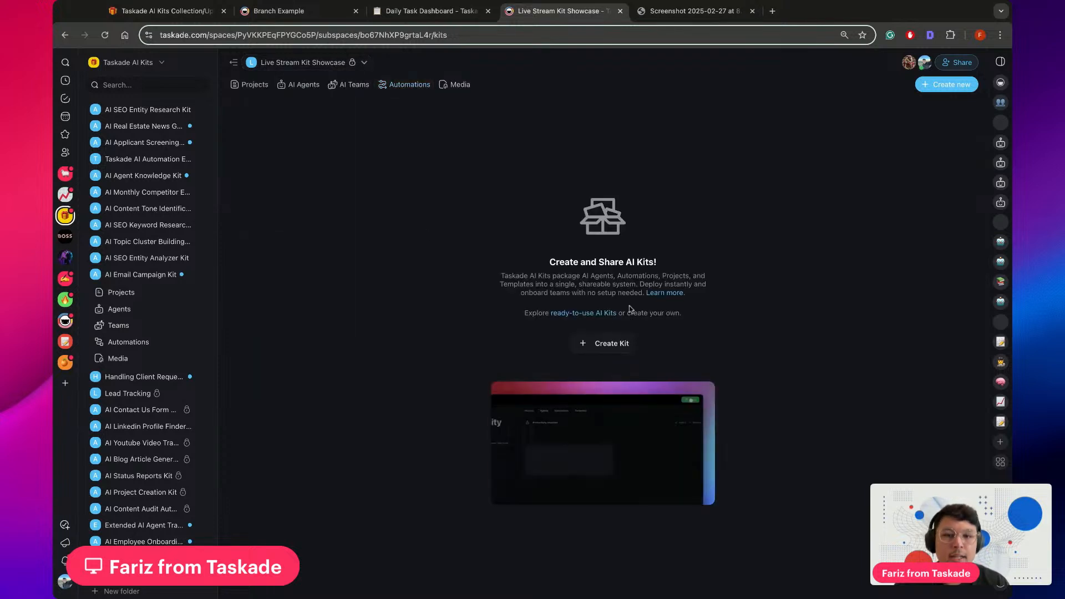
left_click(601, 346)
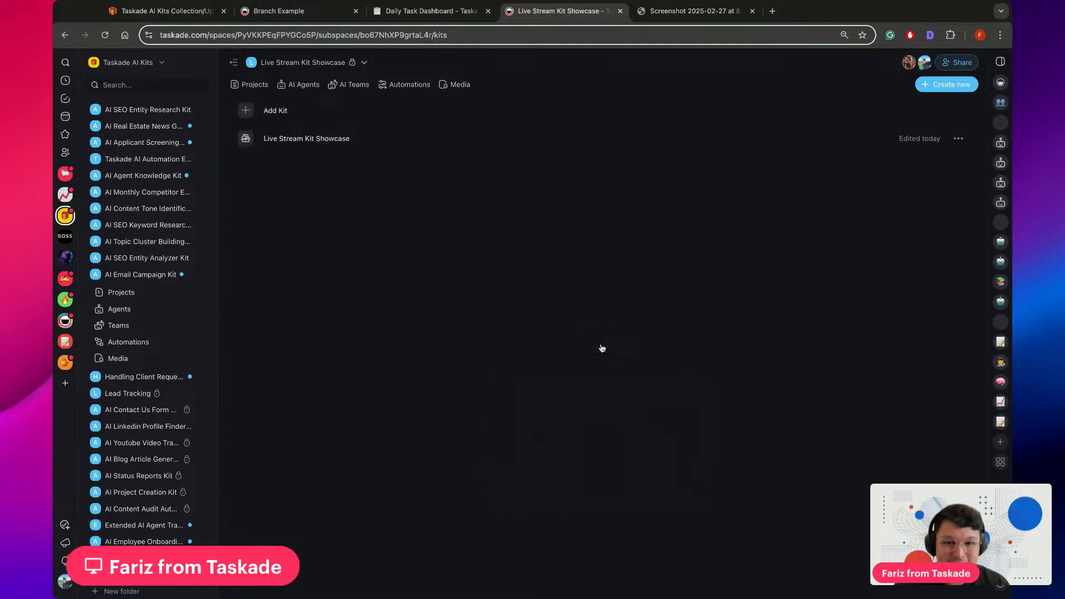
left_click(356, 141)
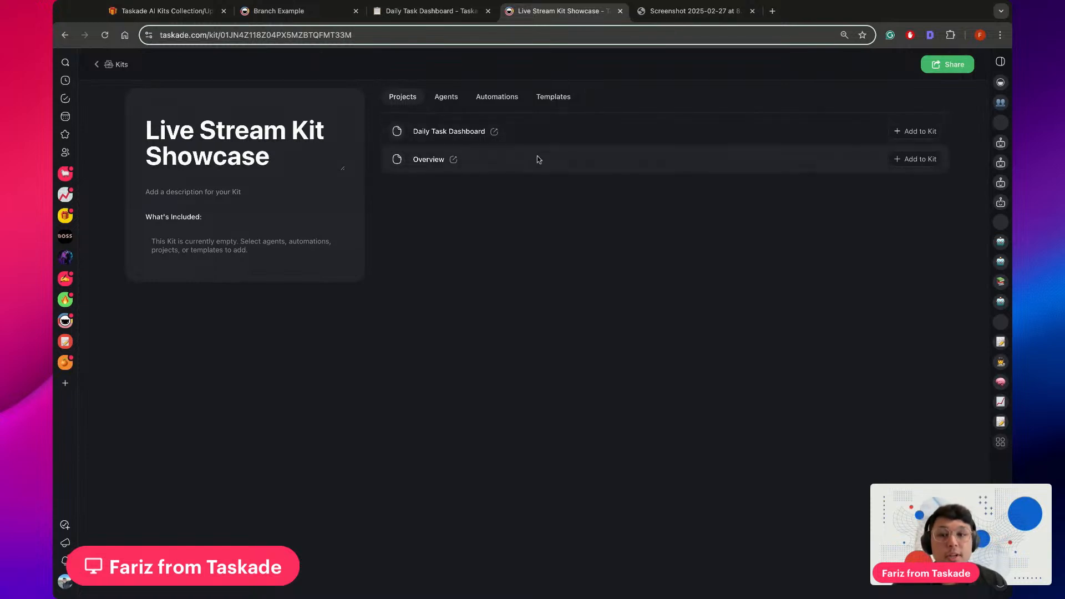
left_click(434, 98)
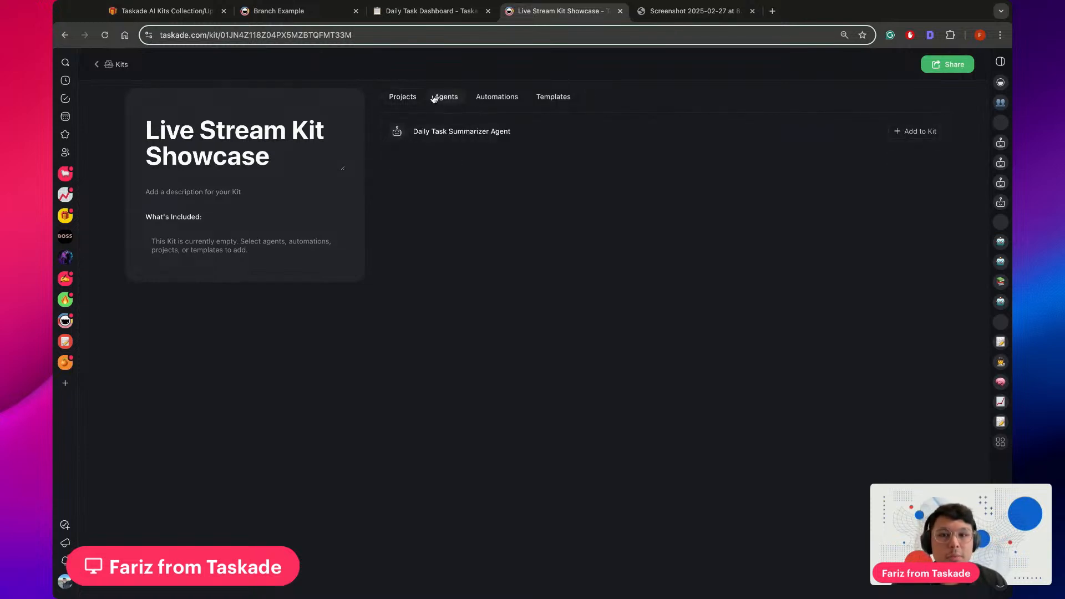
left_click(506, 100)
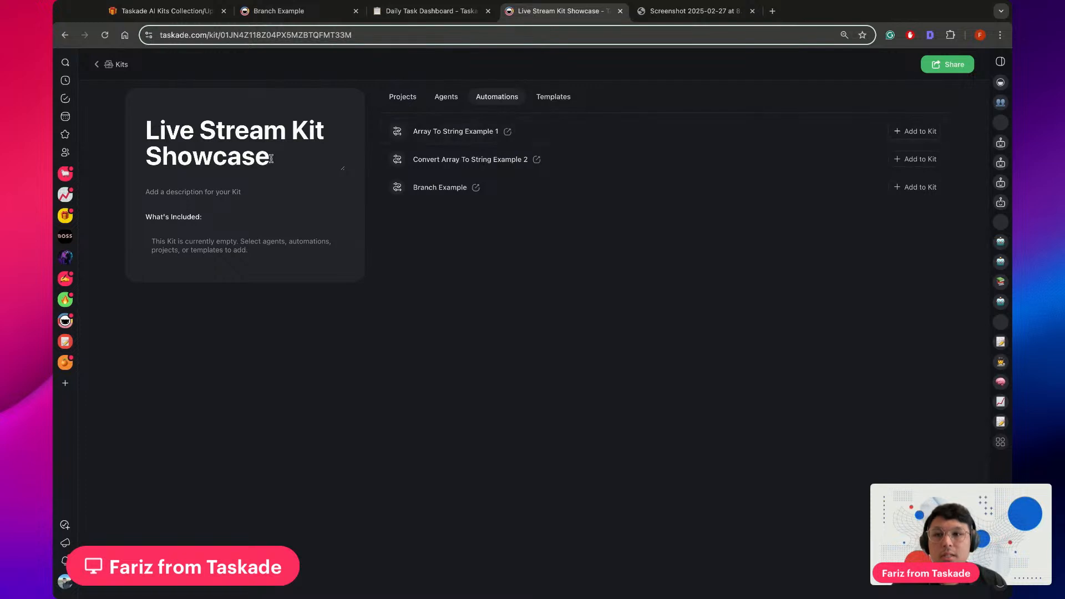
Enter "hghygy" as the kit's description, return to the kits list, and delete that kit
left_click(188, 198)
type("hghygy")
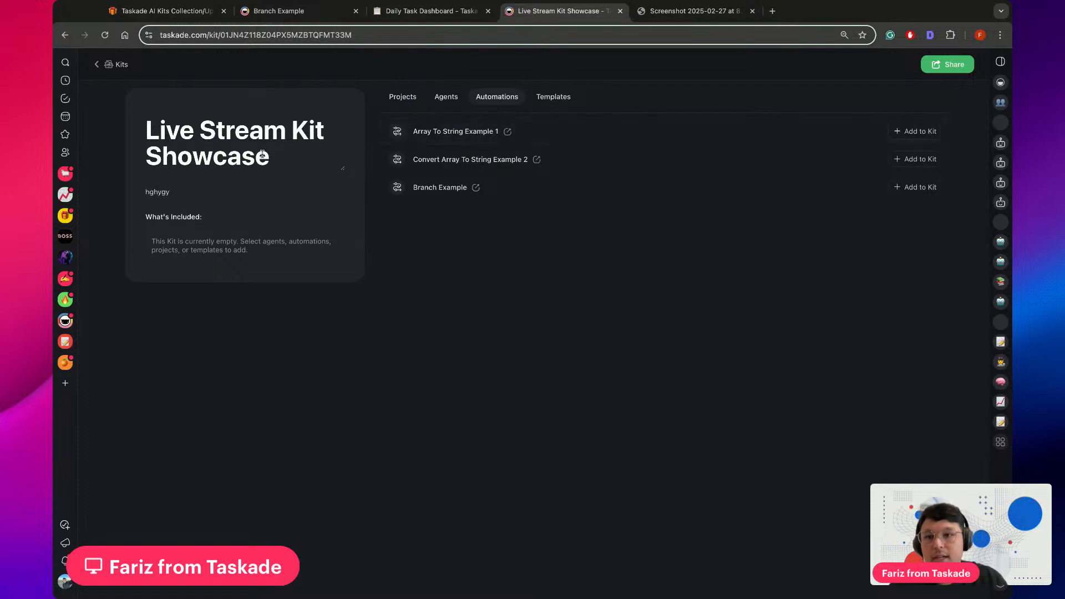
left_click(271, 157)
left_click(95, 65)
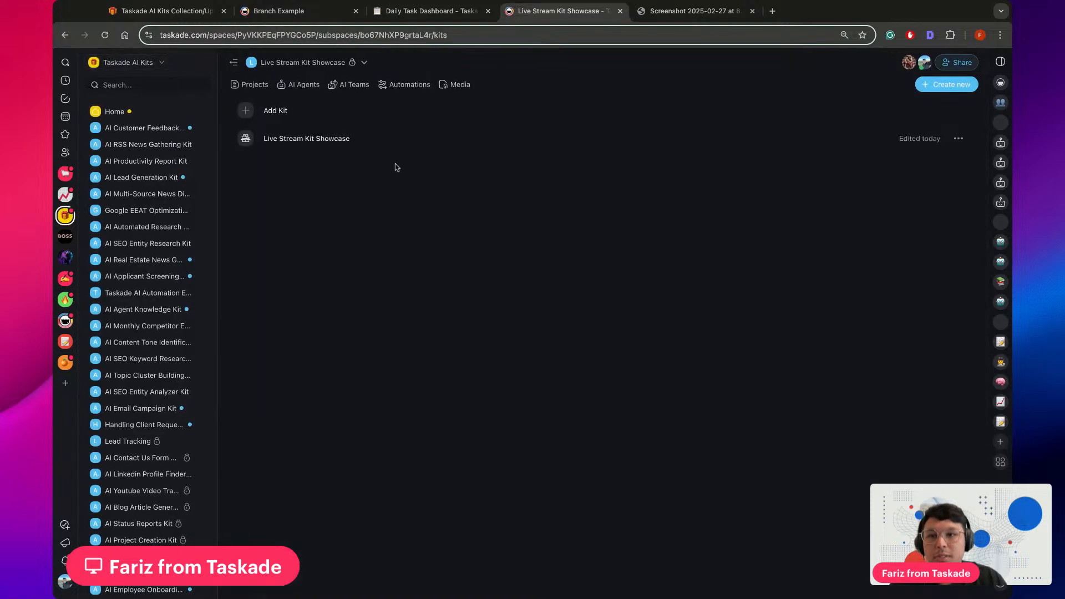
left_click(957, 143)
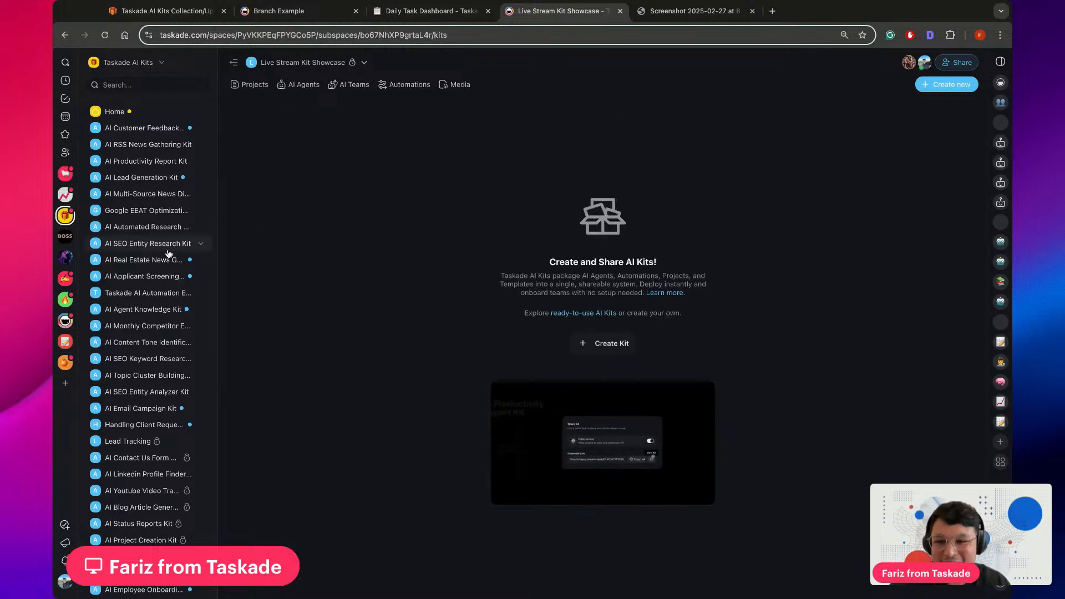
Package the whole Live Stream Kit Showcase folder as a kit from the folder's own options, and view the new kit
scroll(200, 245, "down", 5)
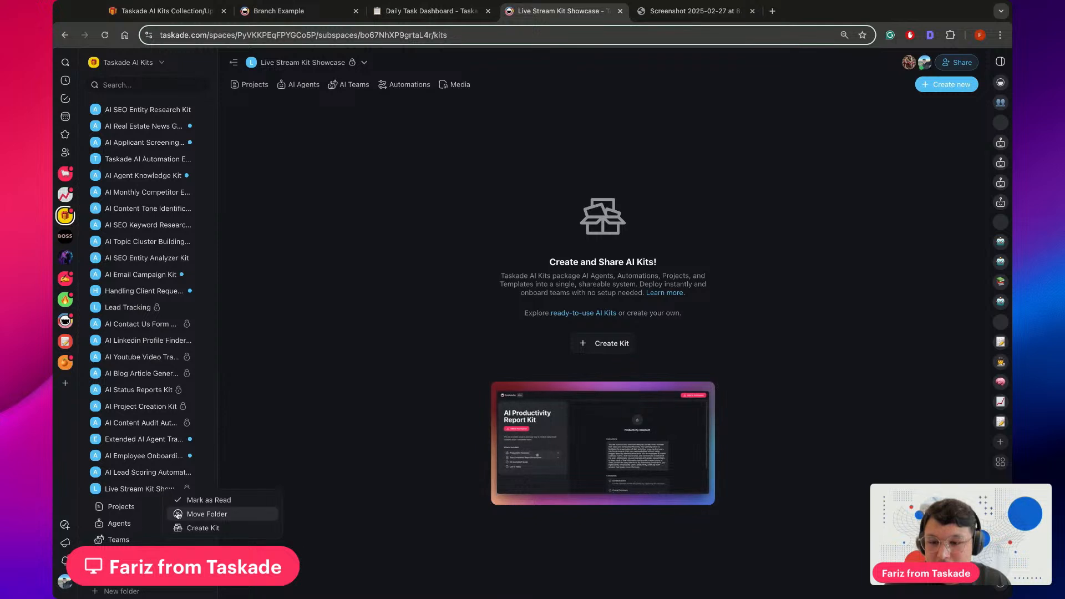
left_click(312, 460)
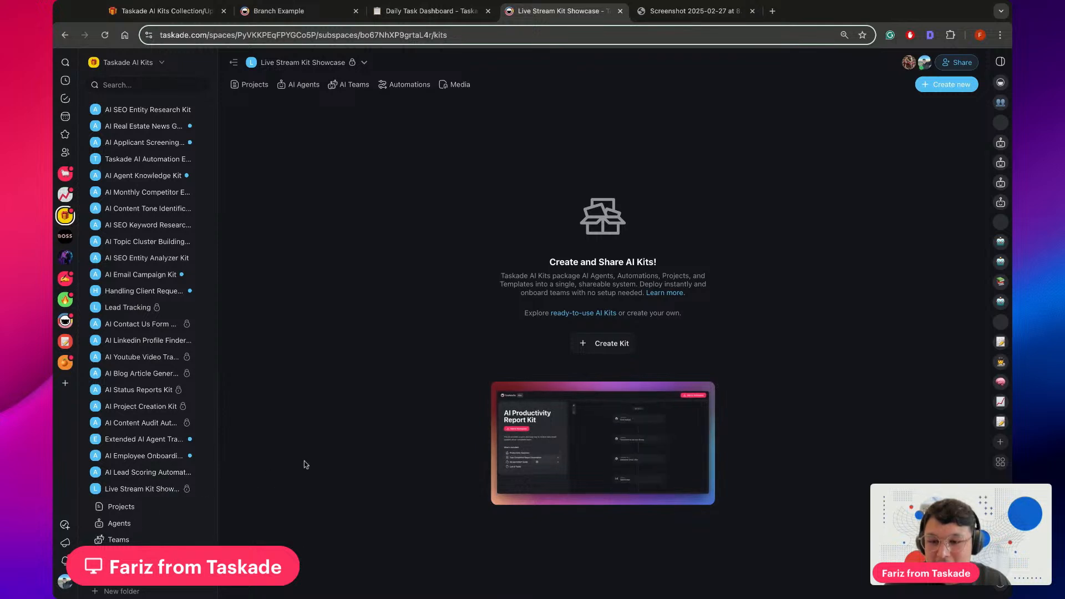
right_click(159, 491)
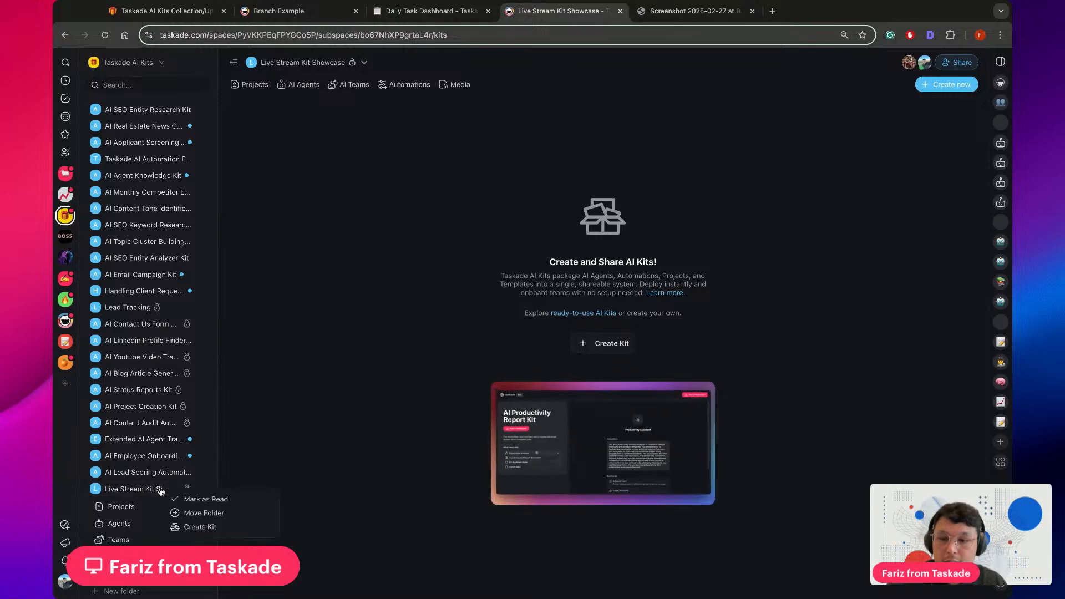
left_click(201, 528)
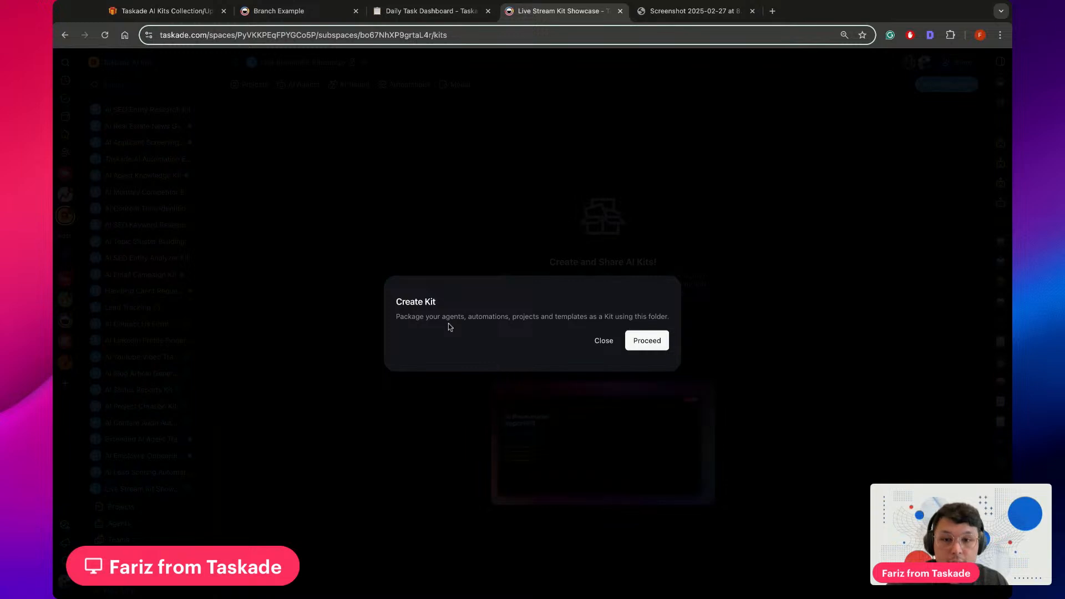
left_click(648, 339)
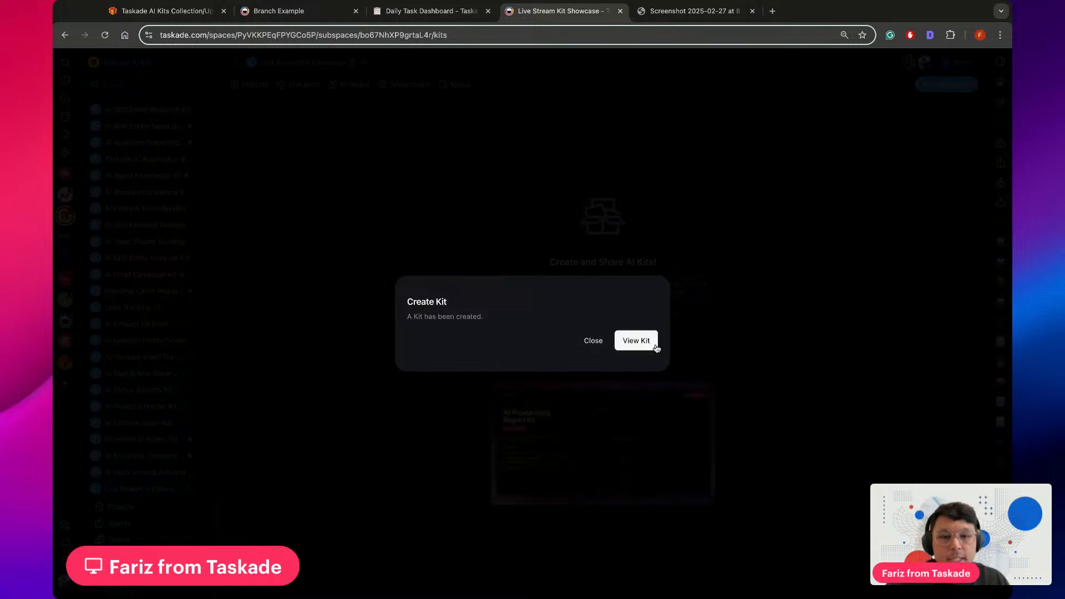
left_click(655, 347)
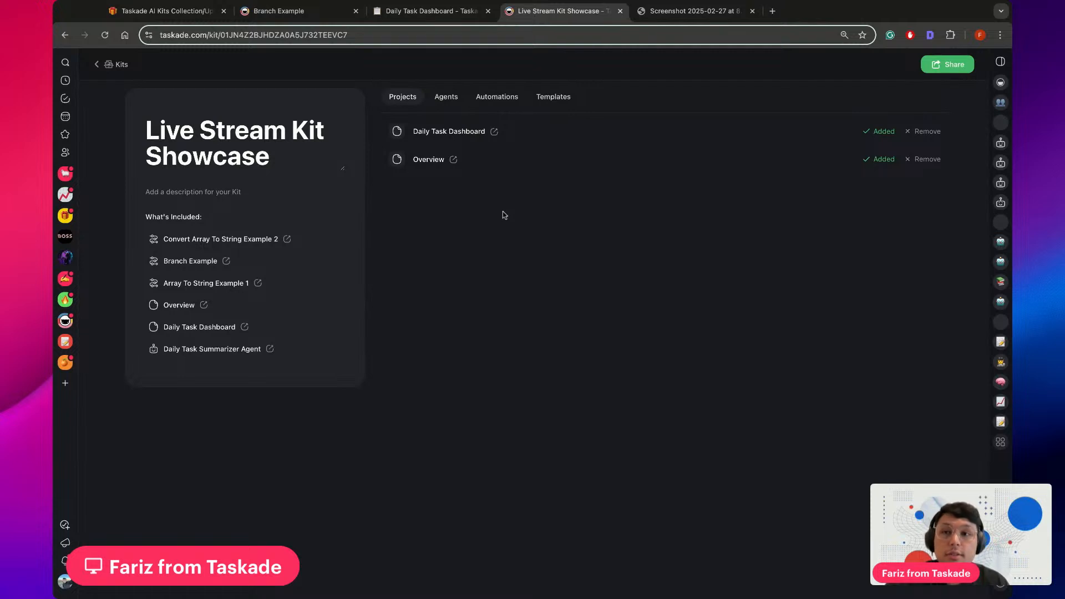
Enable public access for the Live Stream Kit Showcase kit through its sharing settings, and return to the folder's kits list
left_click(940, 66)
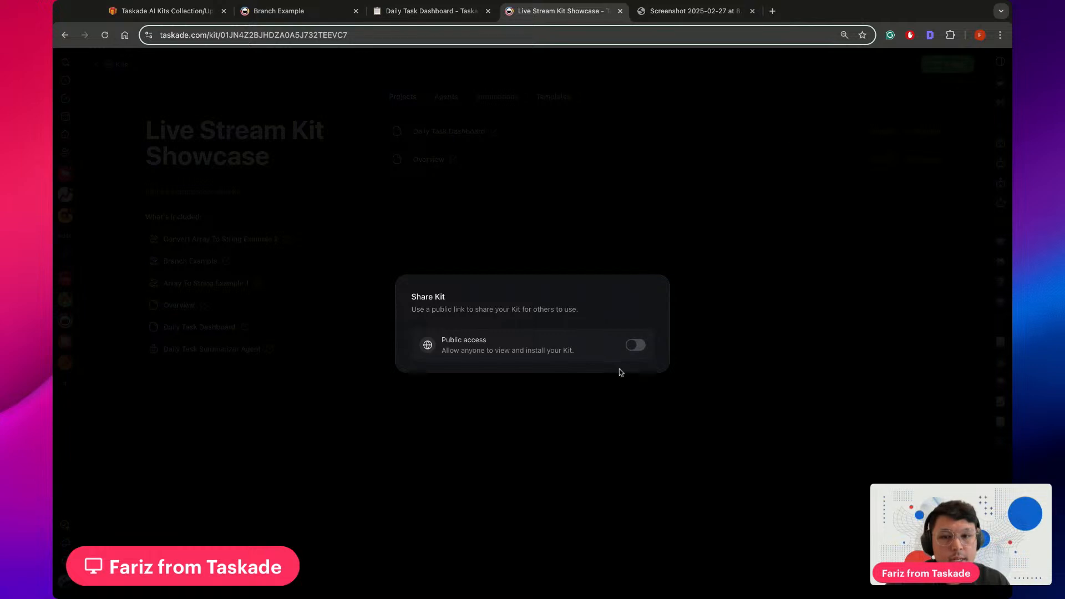
left_click(636, 345)
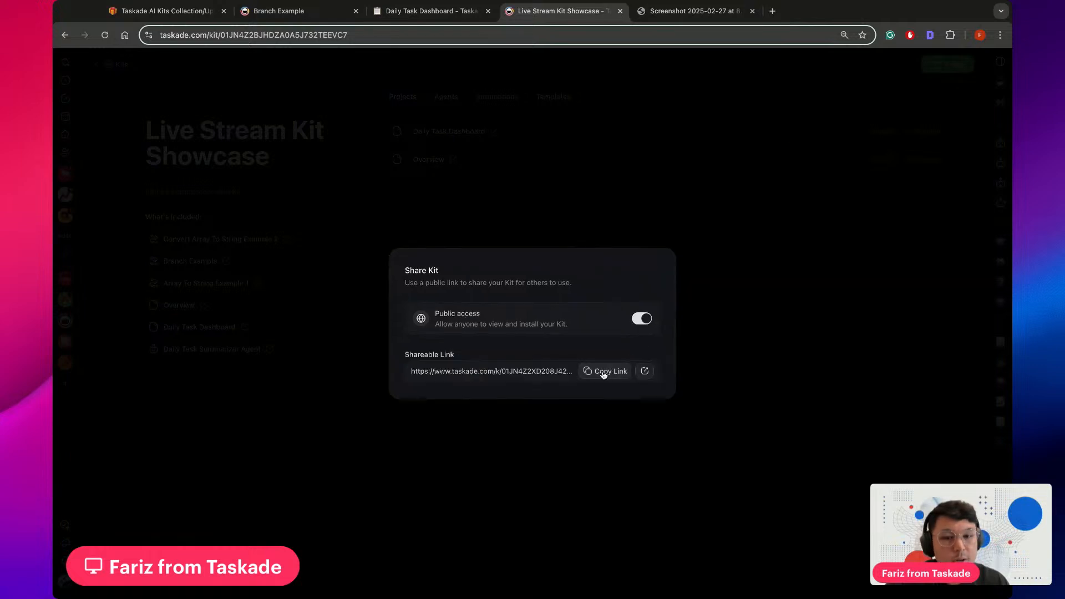
left_click(754, 295)
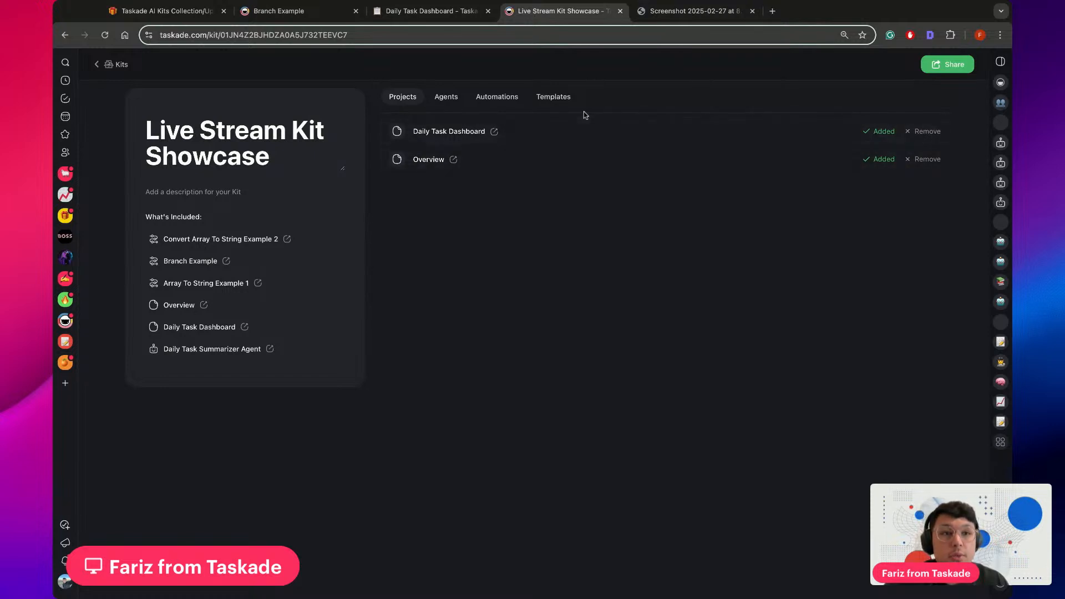
left_click(101, 65)
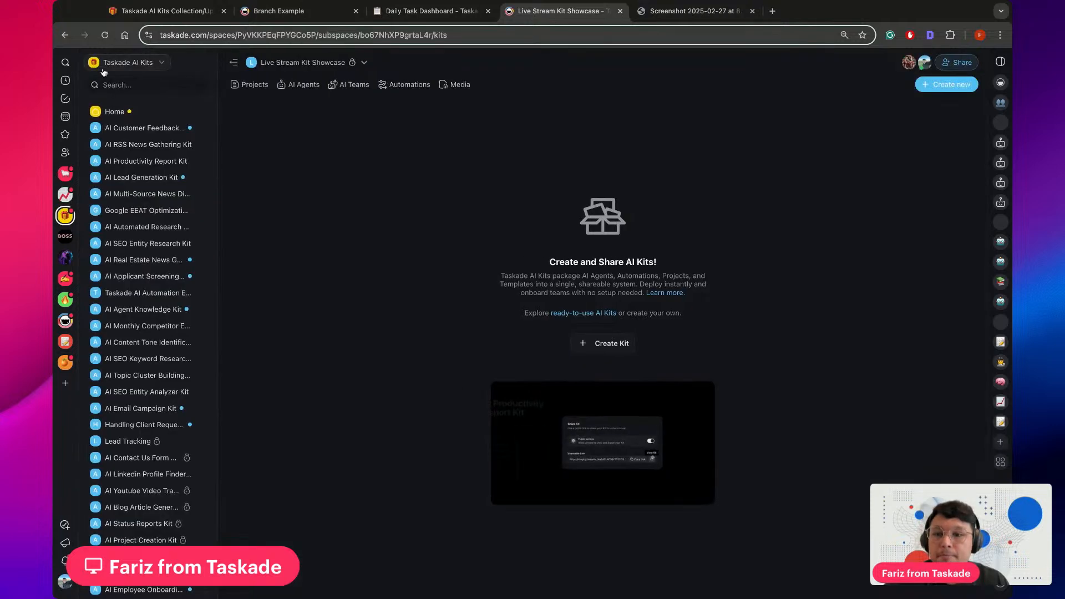
Examine the Live Stream Kit Showcase folder's options, comparing its header options with those in the folder tree, including Create Kit
scroll(183, 383, "down", 5)
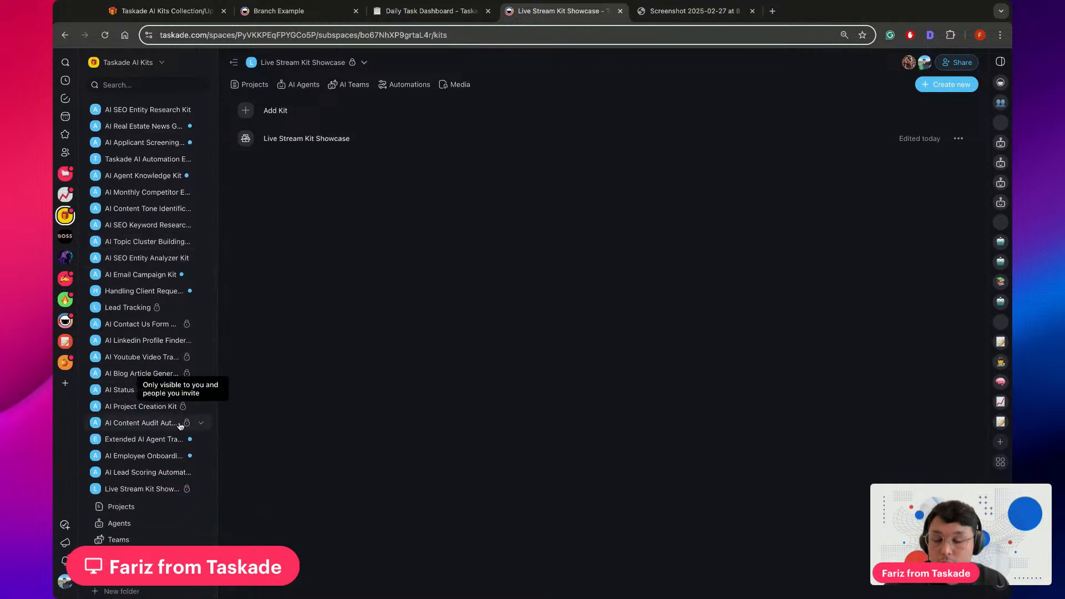
left_click(200, 489)
right_click(154, 575)
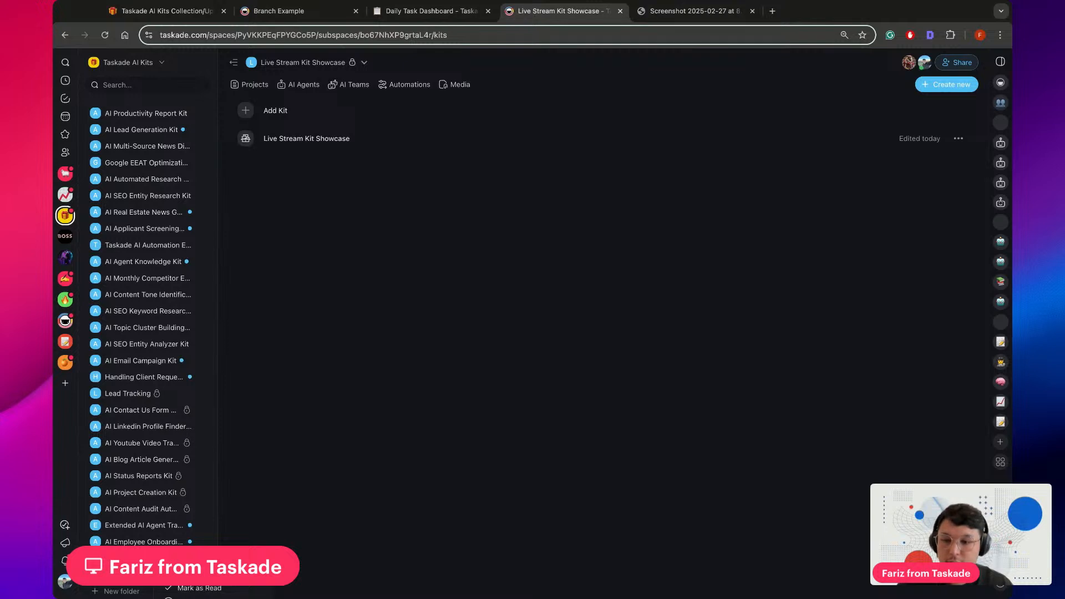
left_click(292, 522)
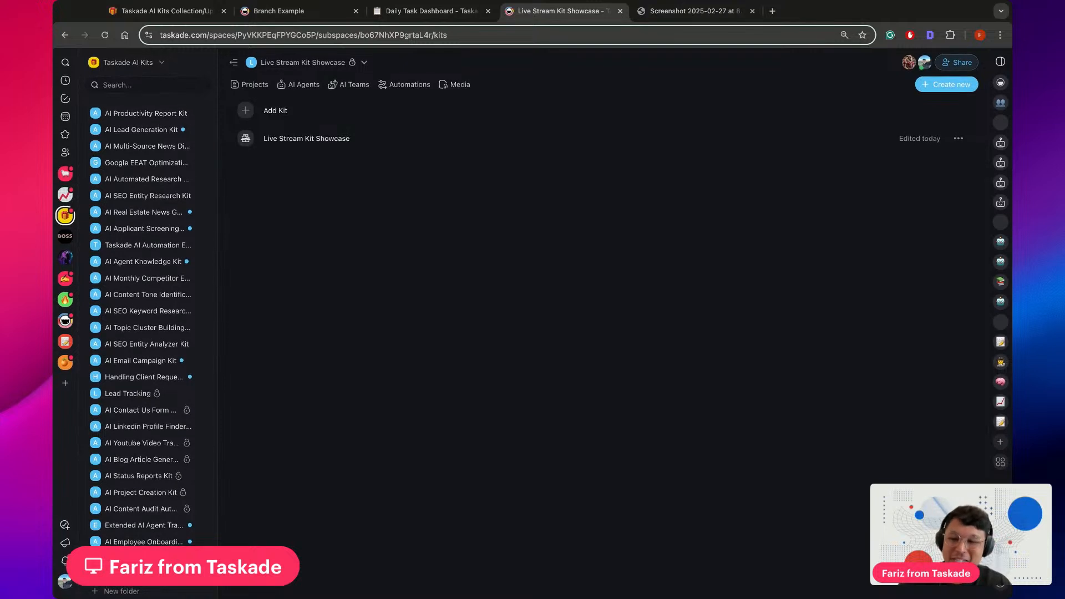
left_click(180, 575)
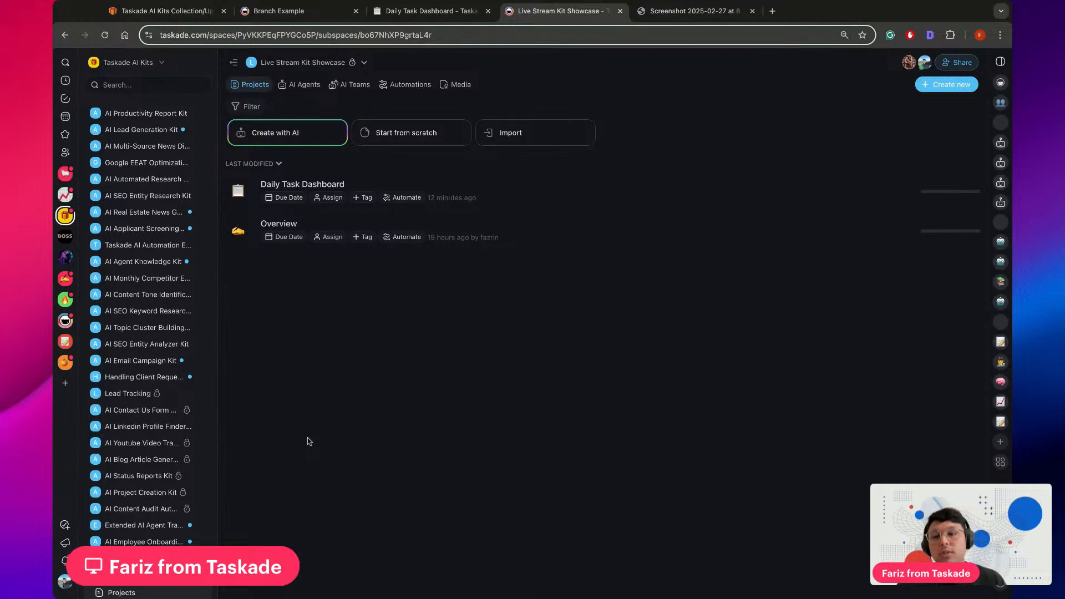
scroll(152, 518, "down", 3)
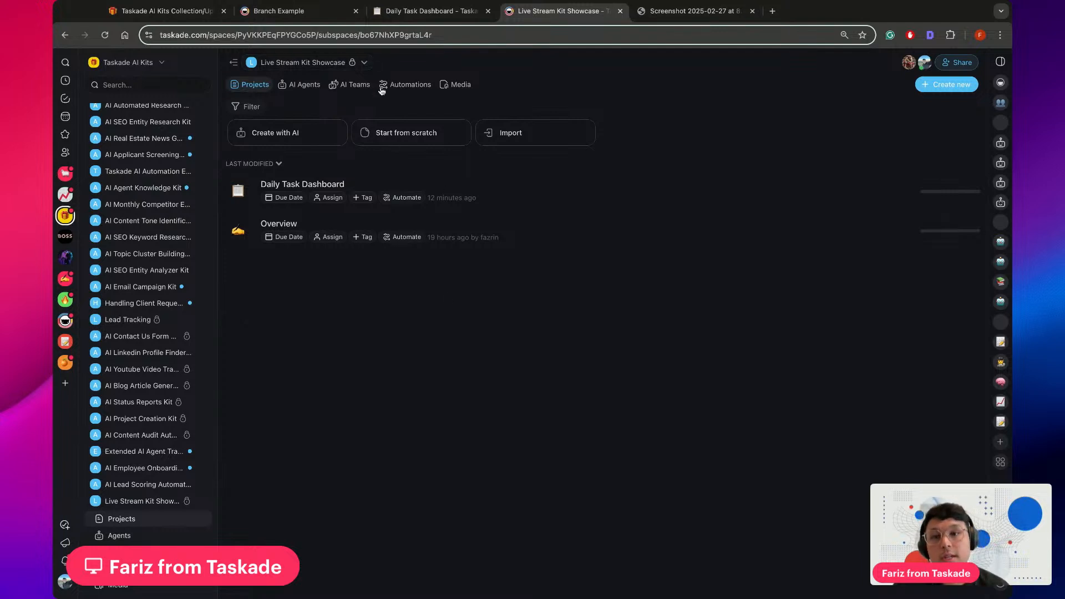
left_click(362, 67)
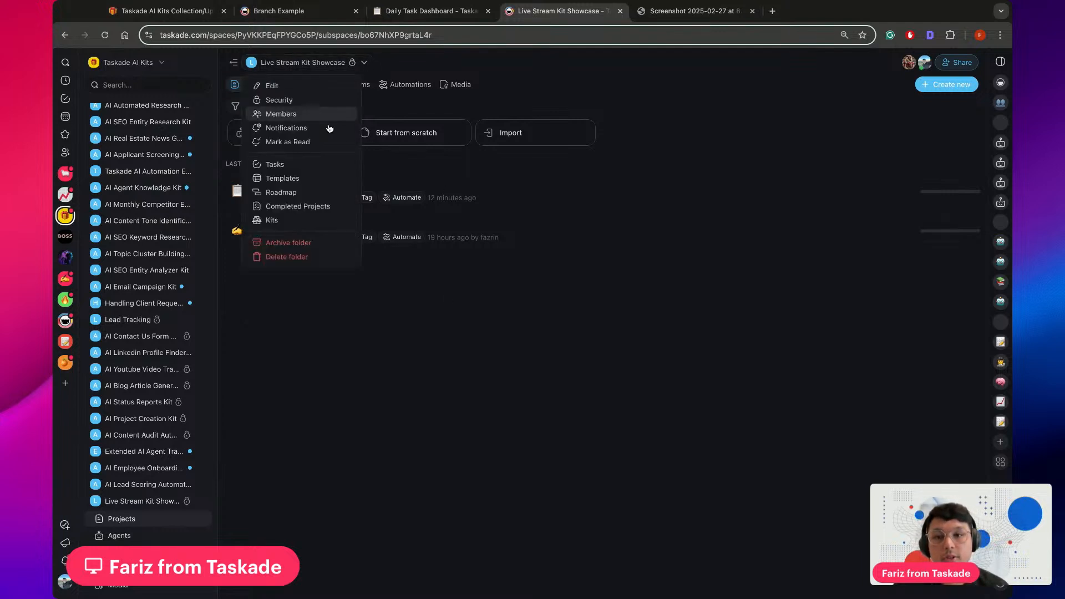
left_click(482, 312)
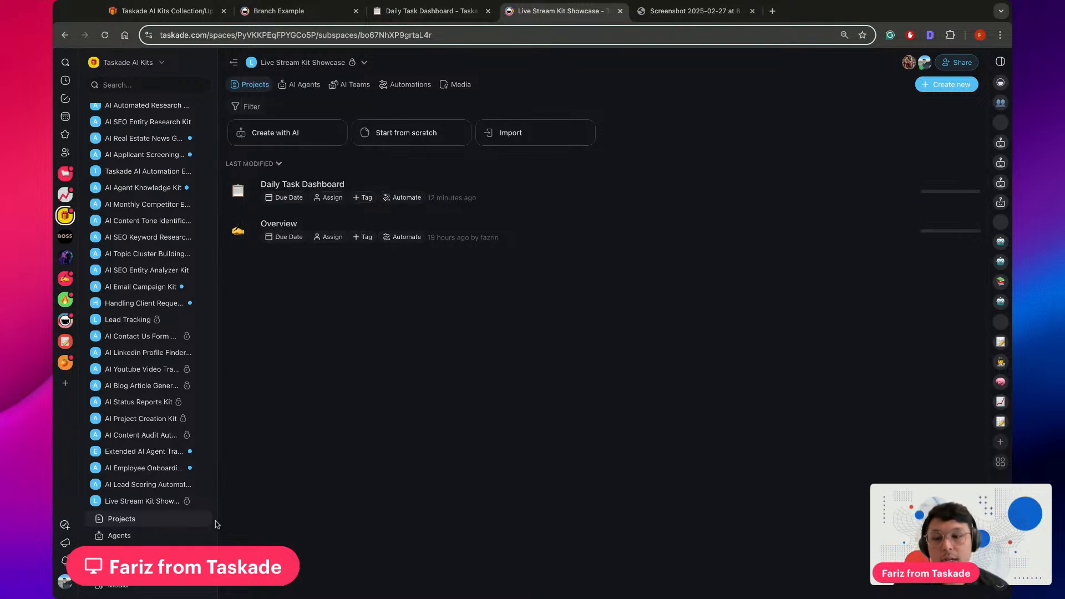
right_click(160, 506)
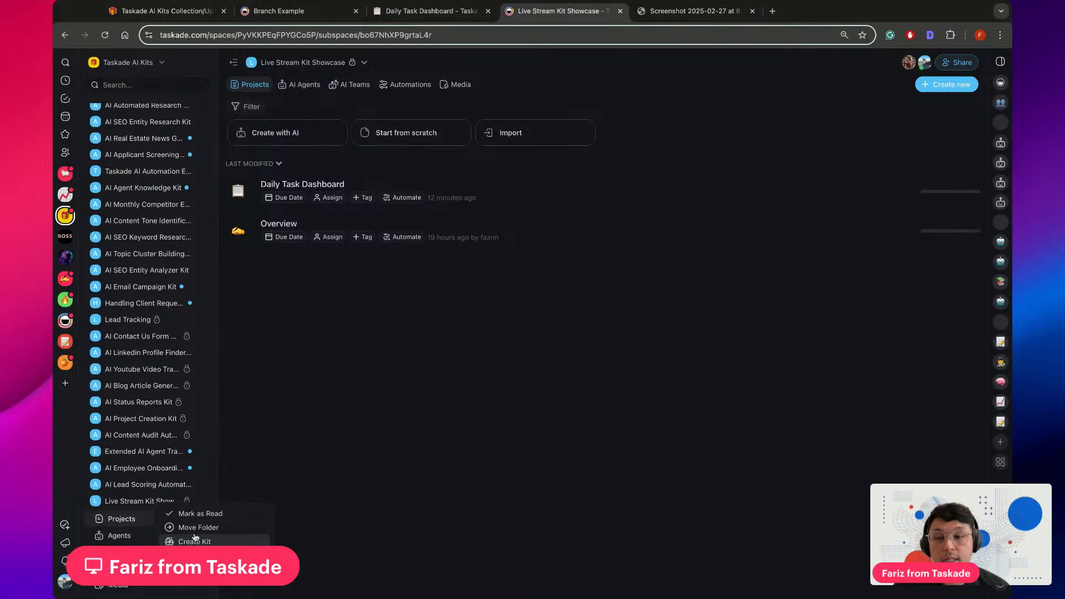
left_click(411, 392)
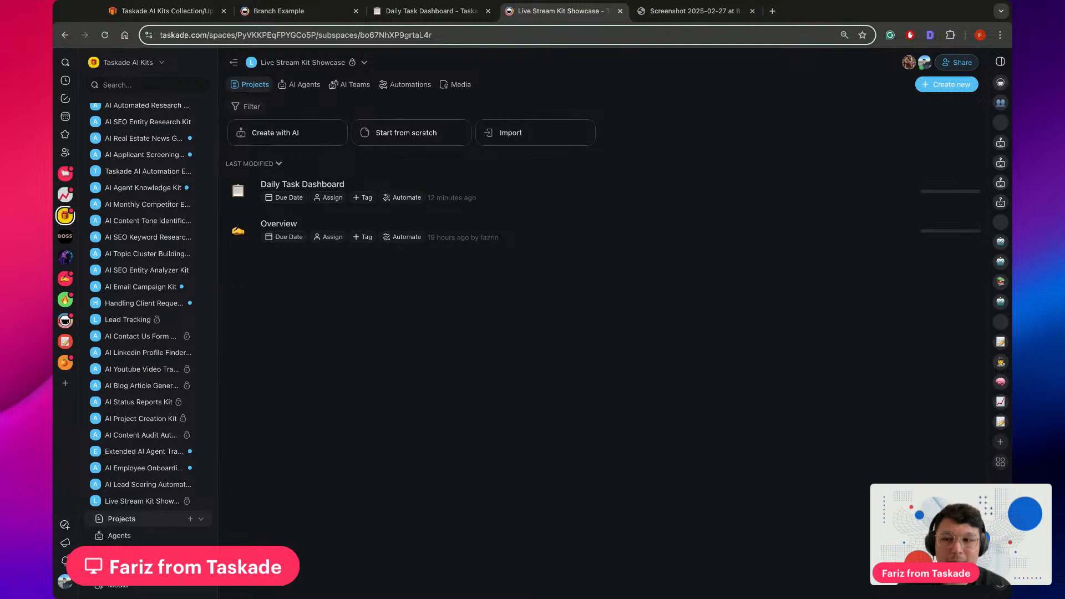
View the Live Stream Kit Showcase folder's AI agents, and return to its projects with the project list expanded in the folder tree
left_click(128, 536)
scroll(139, 503, "down", 1)
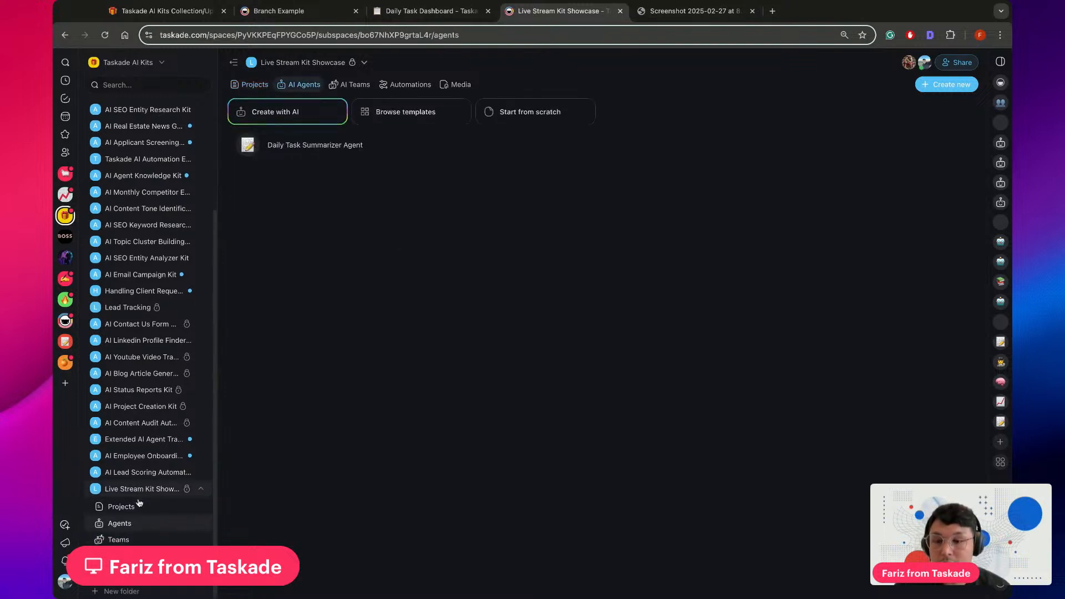
left_click(135, 510)
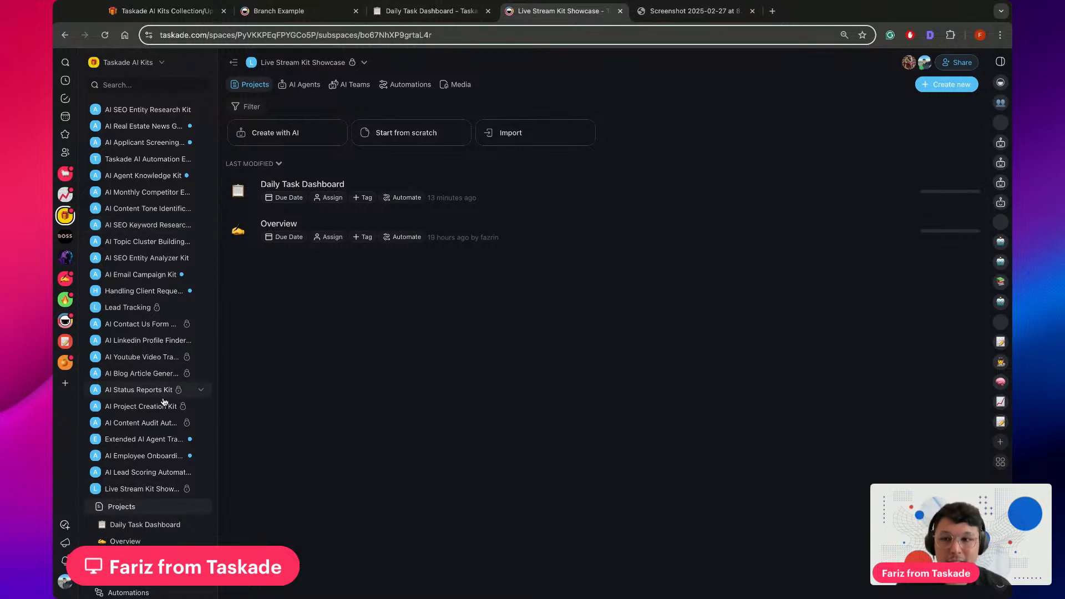
Browse the projects of the Google EEAT Optimization and AI Multi-Source News Digest kit folders, and open the Scraped News Content project
scroll(165, 402, "up", 5)
left_click(164, 205)
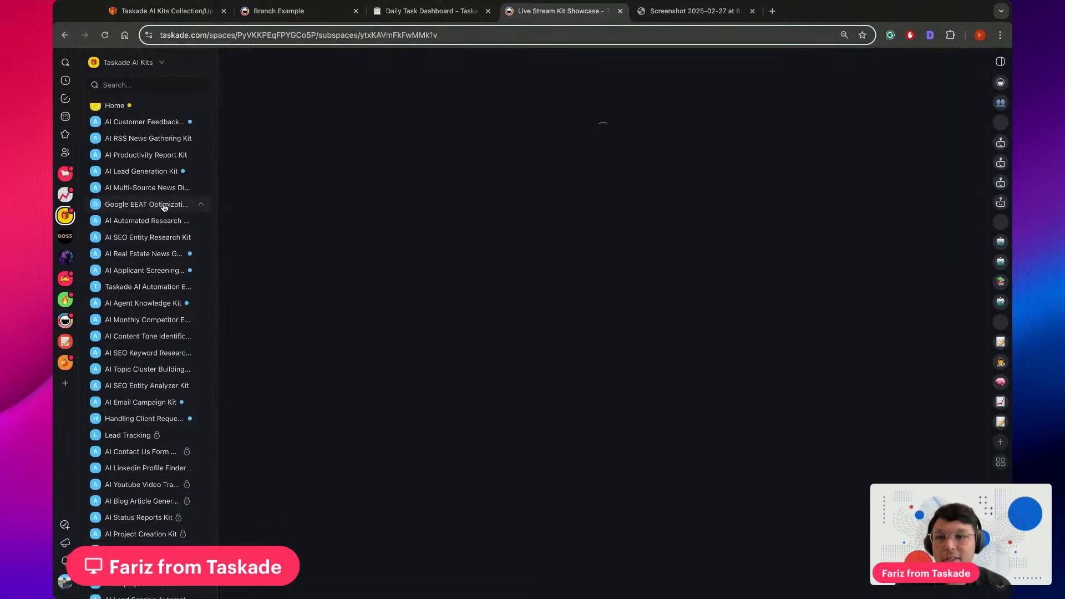
left_click(133, 223)
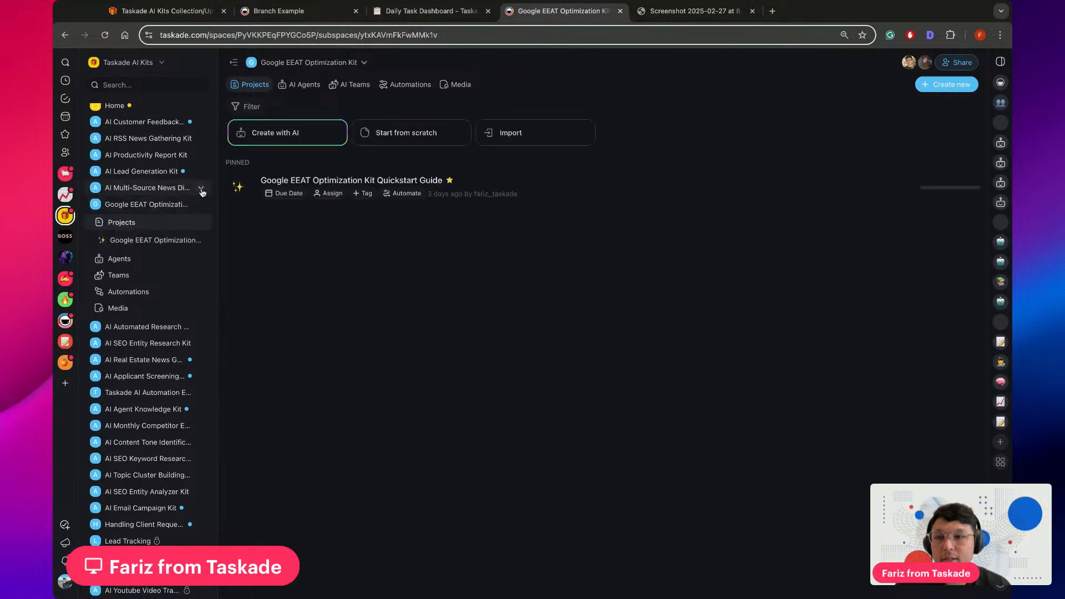
left_click(202, 192)
left_click(139, 209)
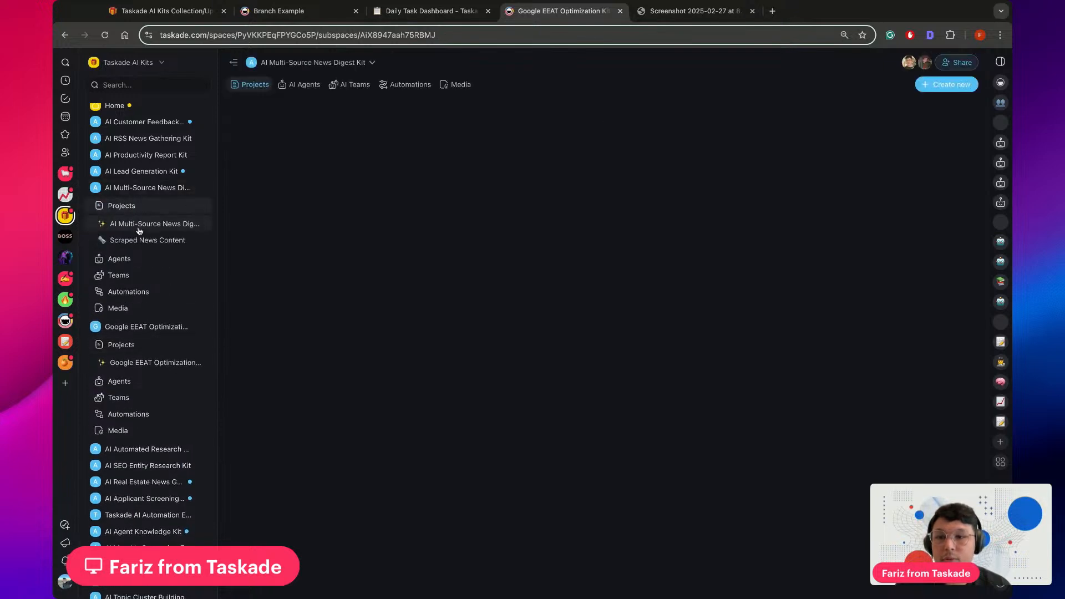
left_click(136, 351)
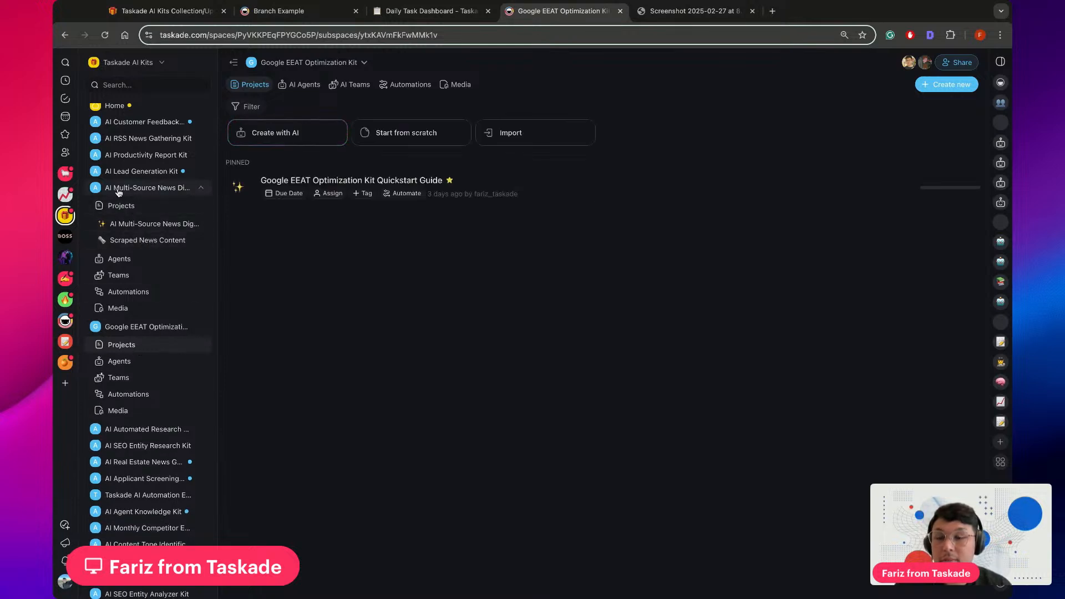
left_click(150, 241)
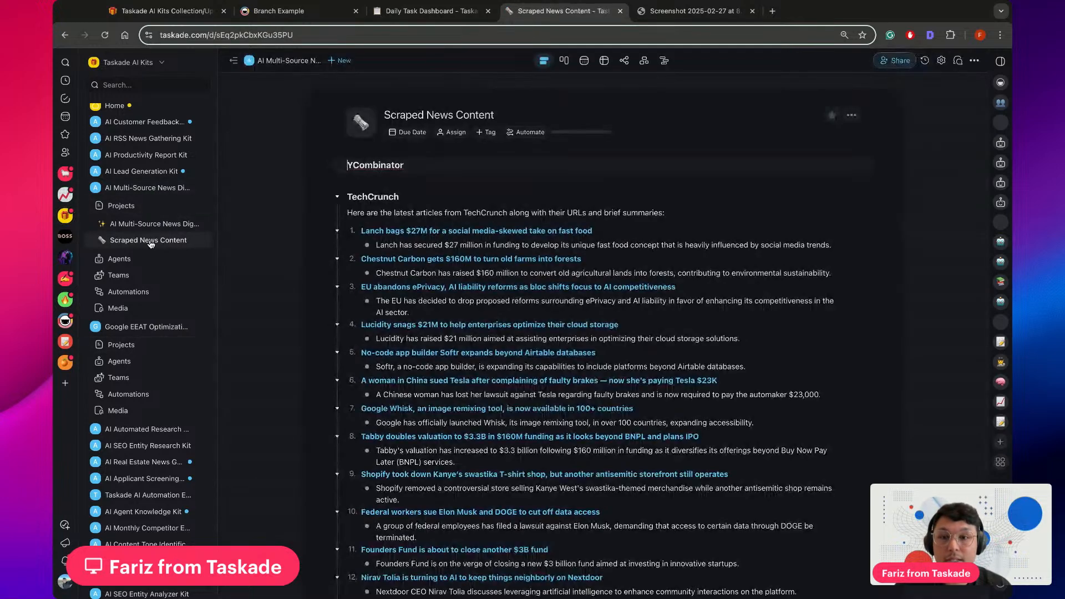
Return to the Live Stream Kit Showcase folder and view its automations
scroll(144, 238, "down", 10)
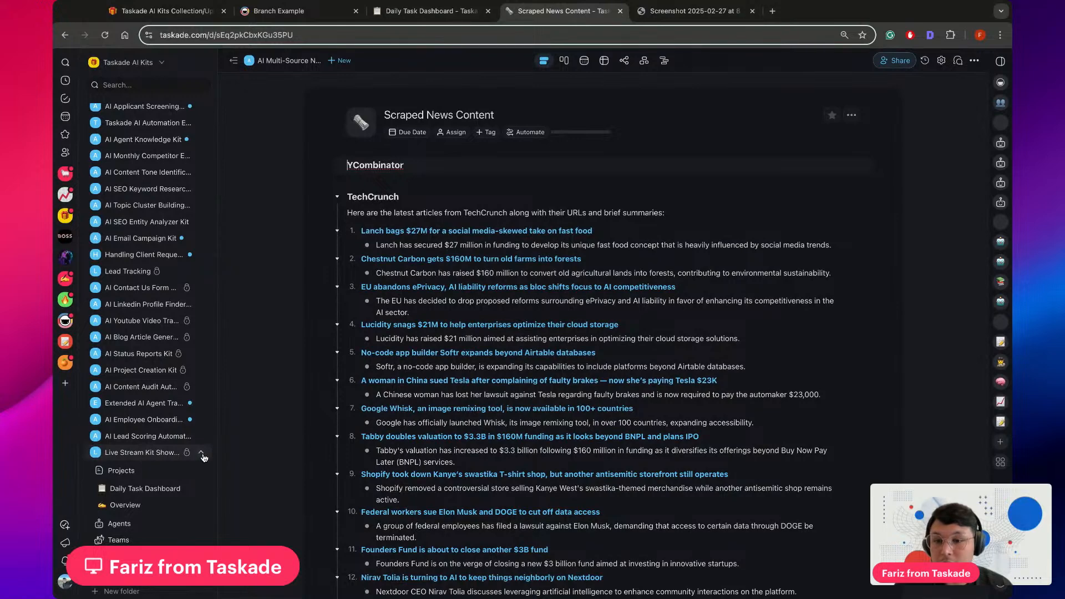
left_click(203, 454)
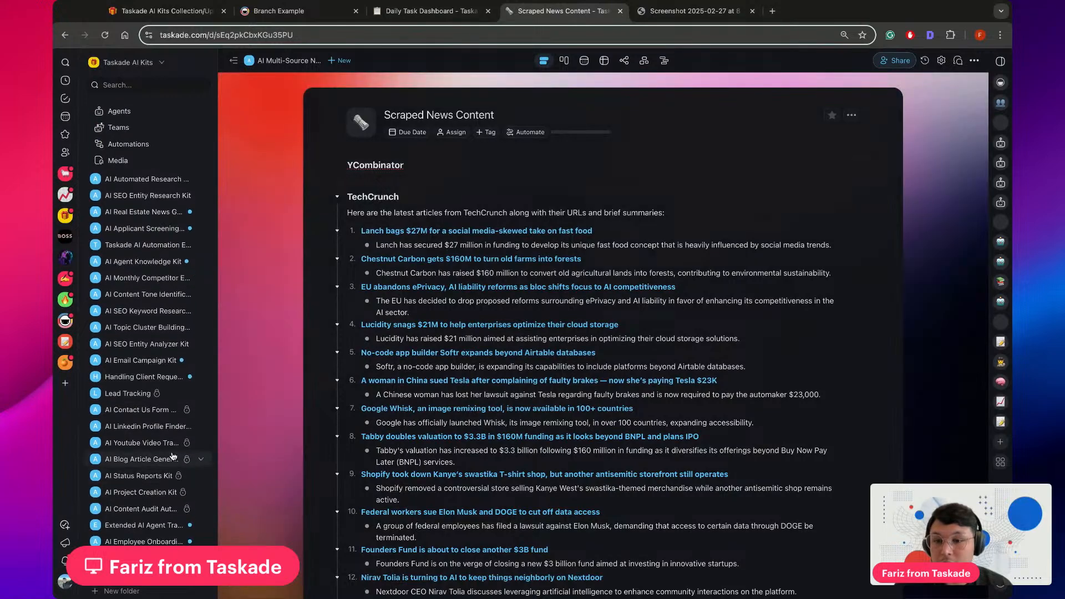
scroll(176, 387, "up", 5)
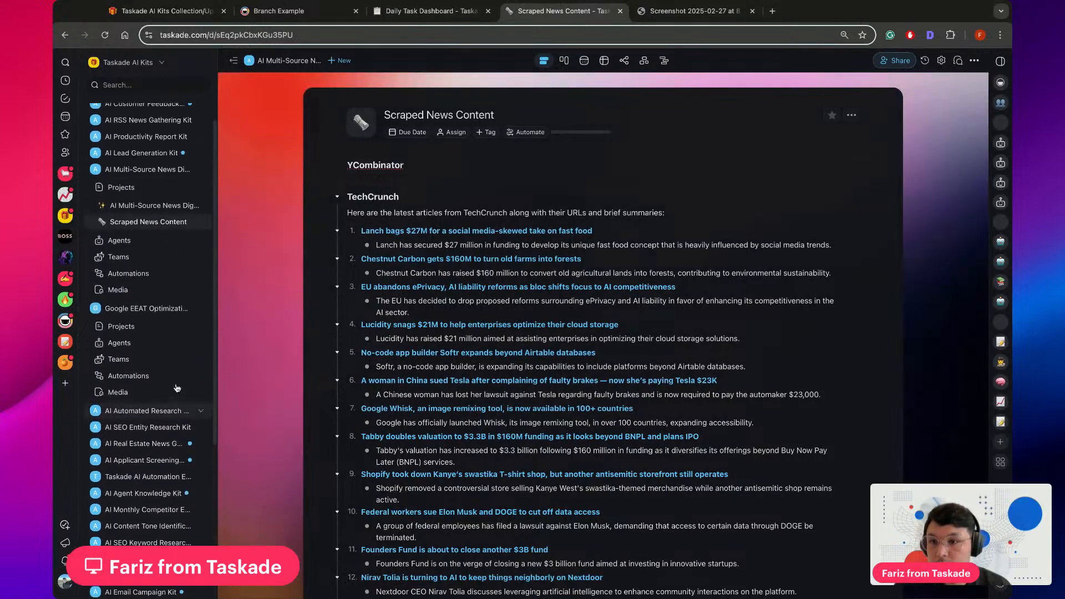
scroll(177, 388, "down", 6)
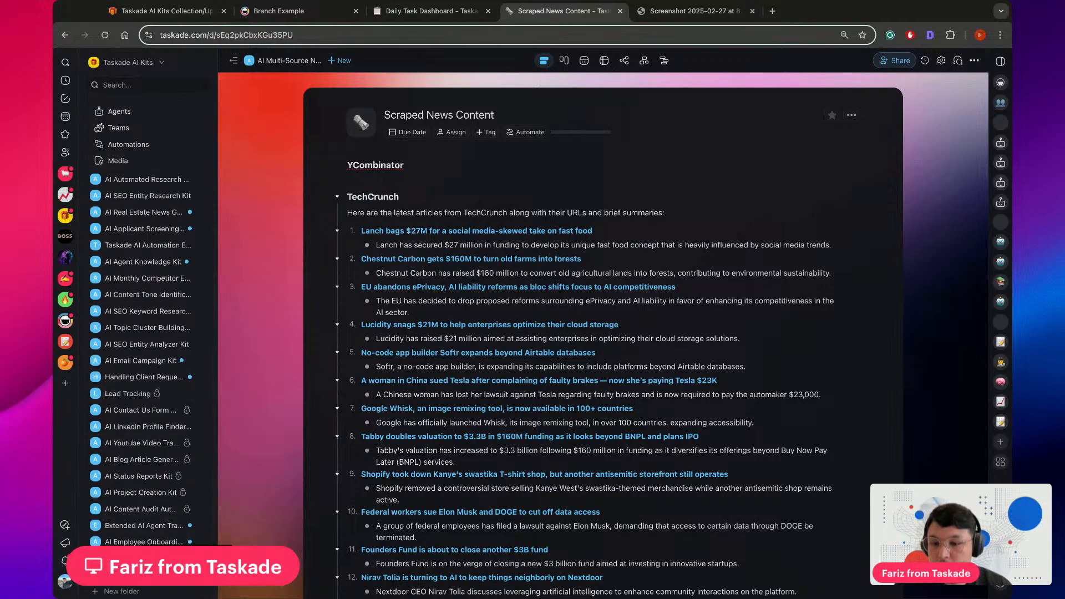
scroll(183, 500, "down", 2)
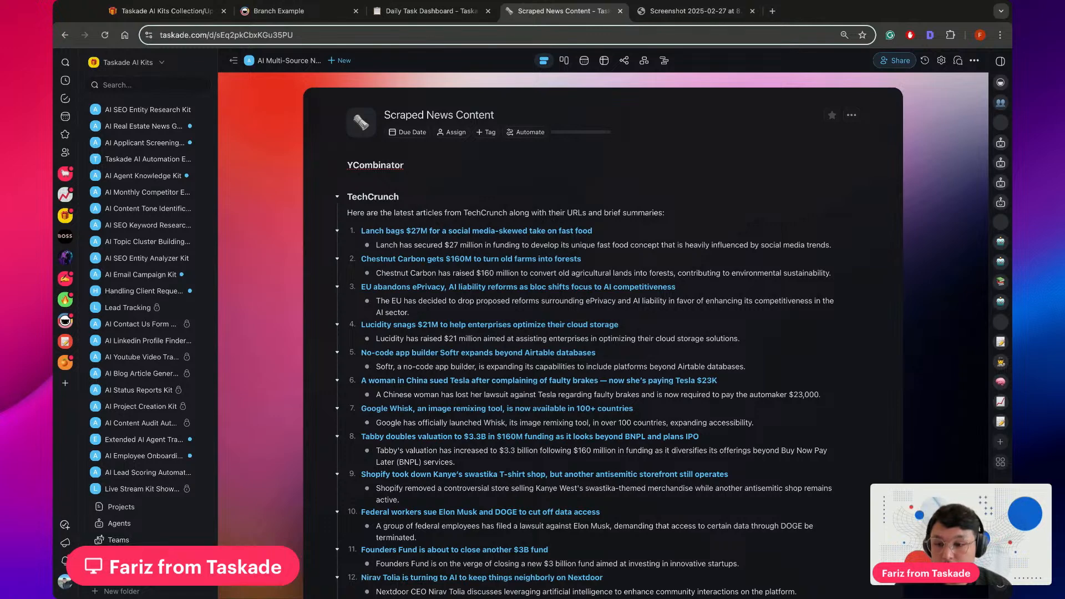
left_click(145, 557)
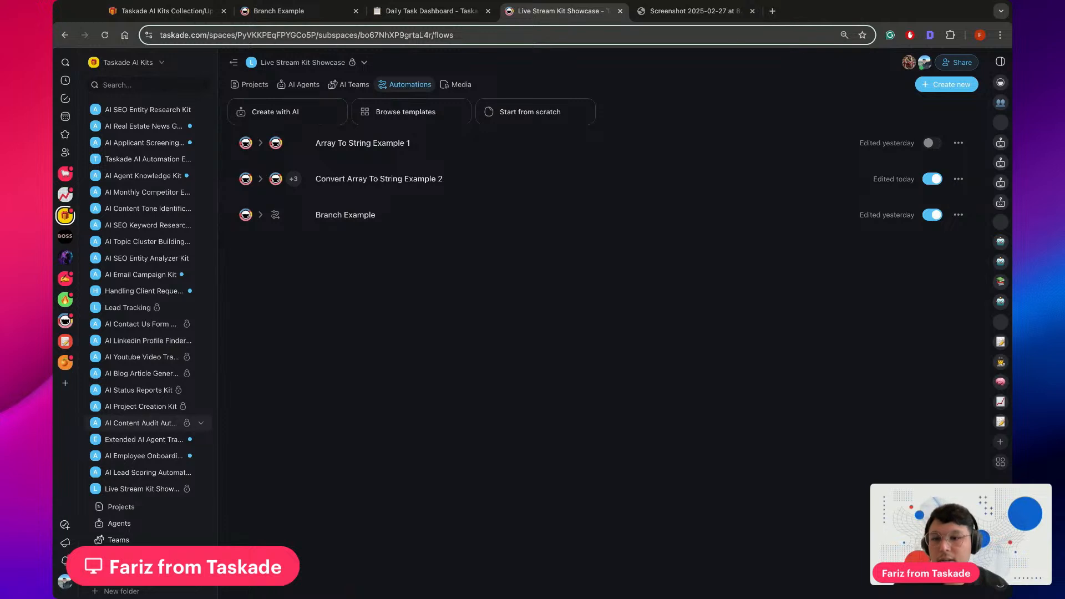
Collapse the AI Multi-Source News Digest Kit folder in the folder tree
scroll(205, 191, "up", 10)
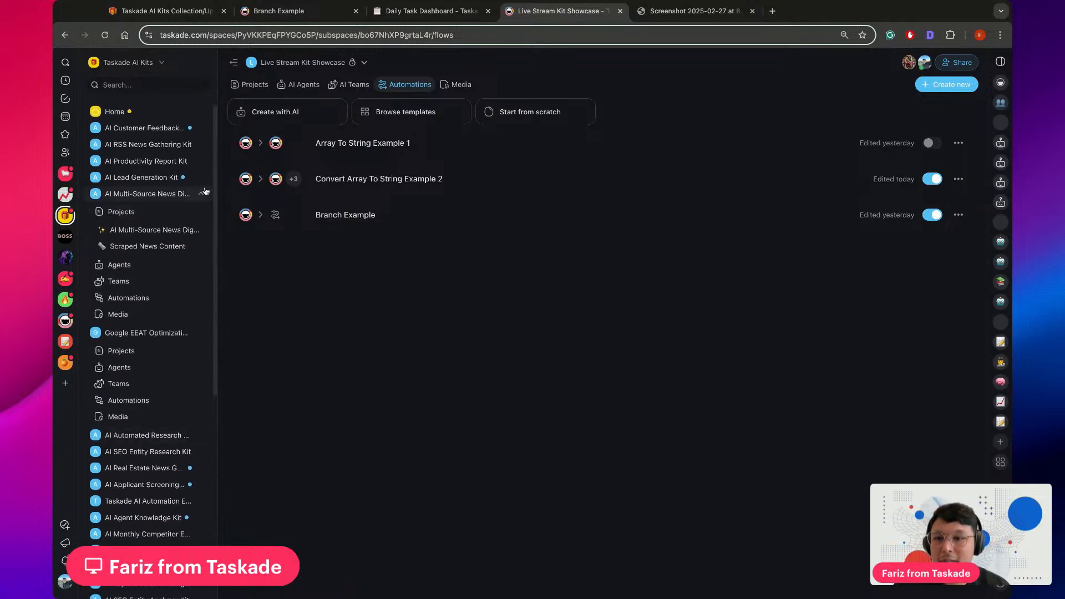
left_click(202, 193)
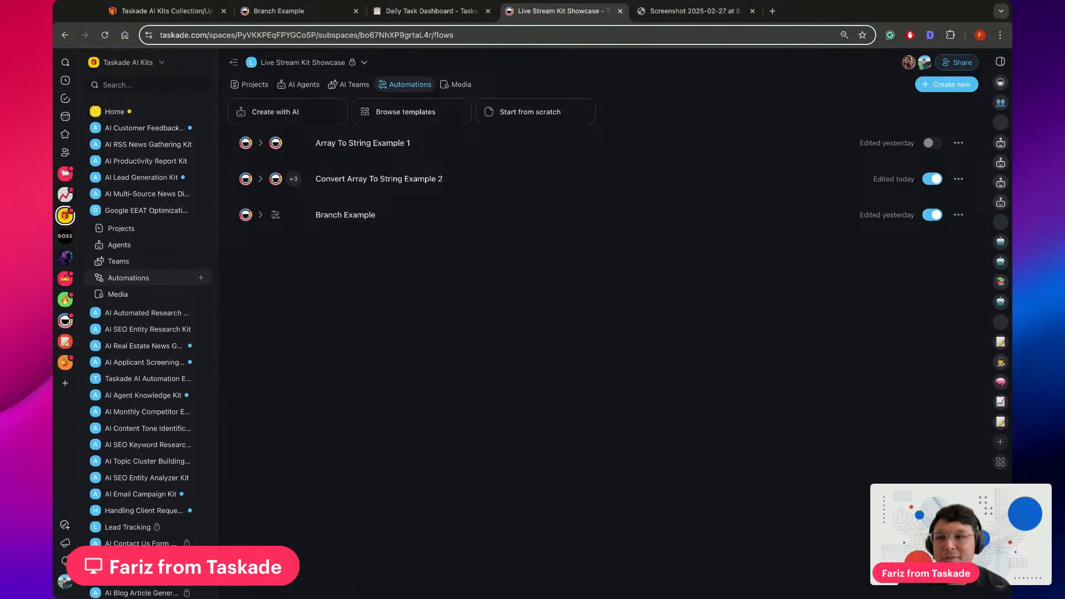
left_click(53, 97)
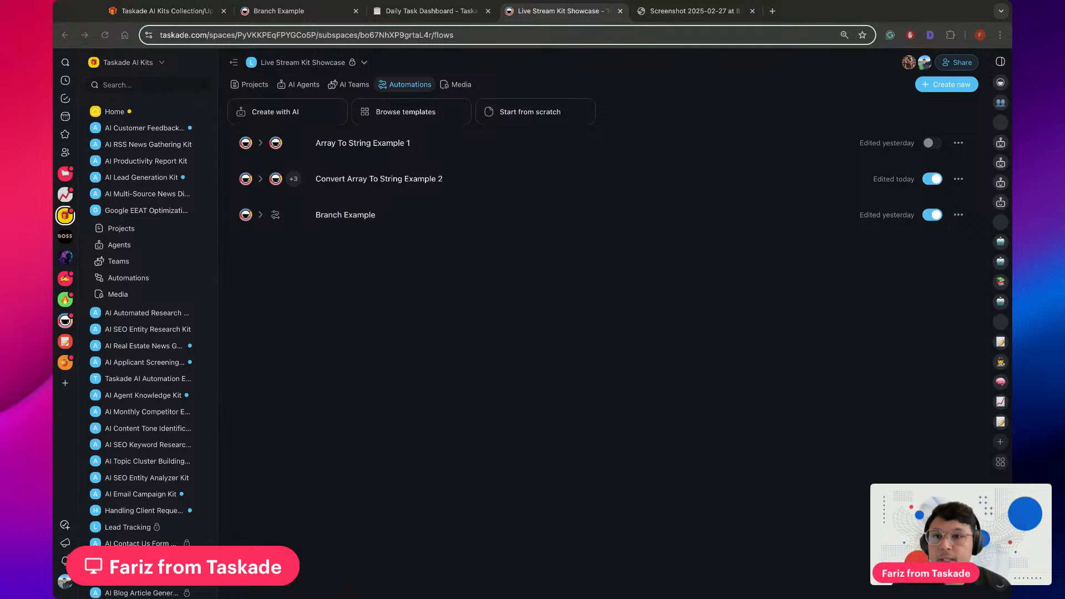
Open the Taskade AI Kits Collection/Updates project, hide the workspace sidebar, and review the featured and regular kits listed
left_click(173, 12)
left_click(234, 60)
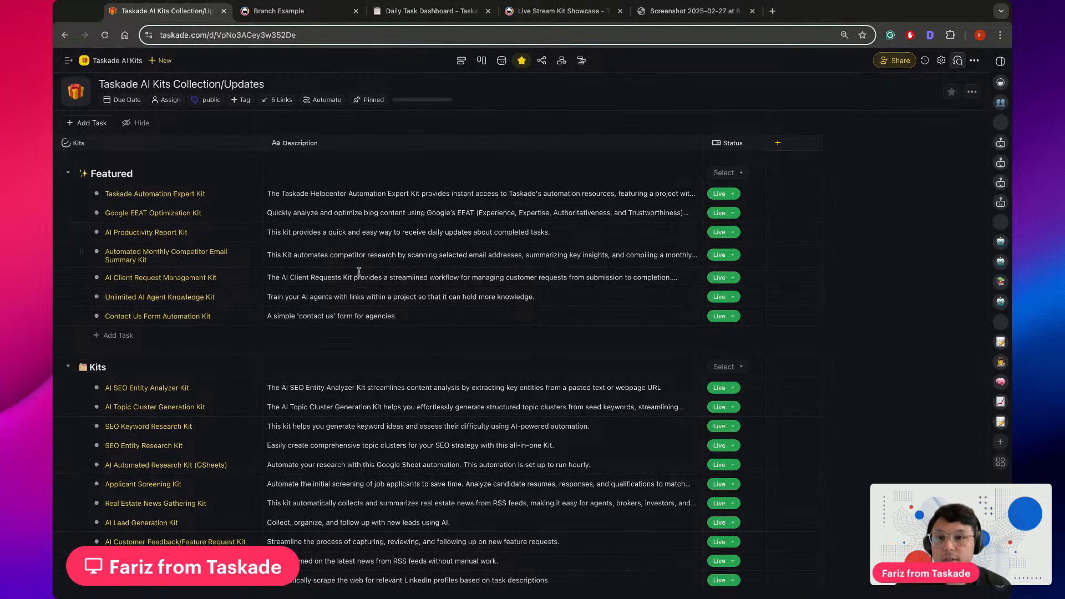
scroll(209, 322, "down", 3)
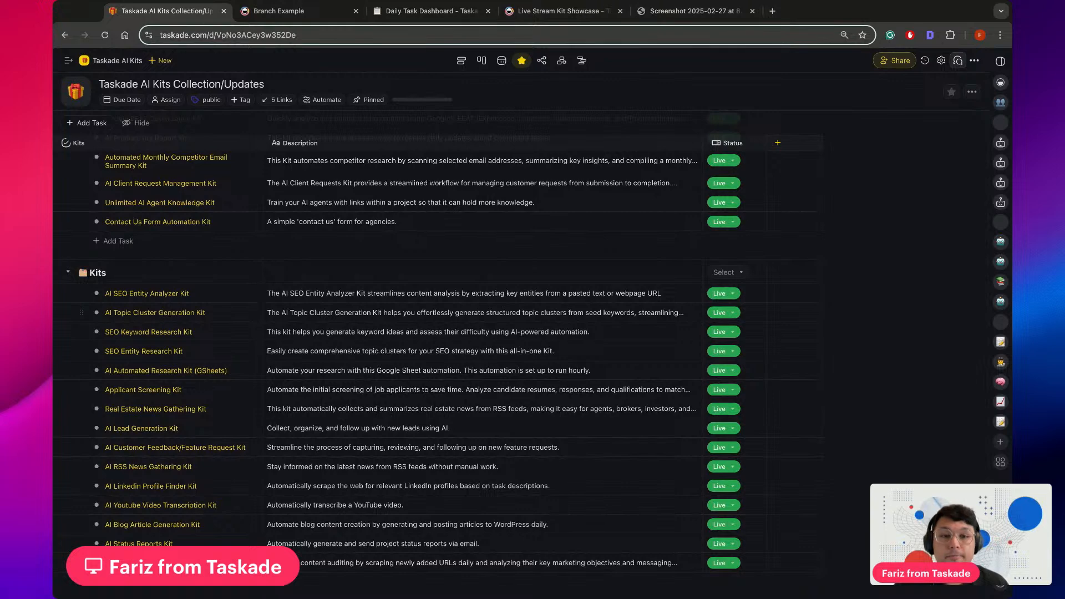
scroll(344, 300, "up", 3)
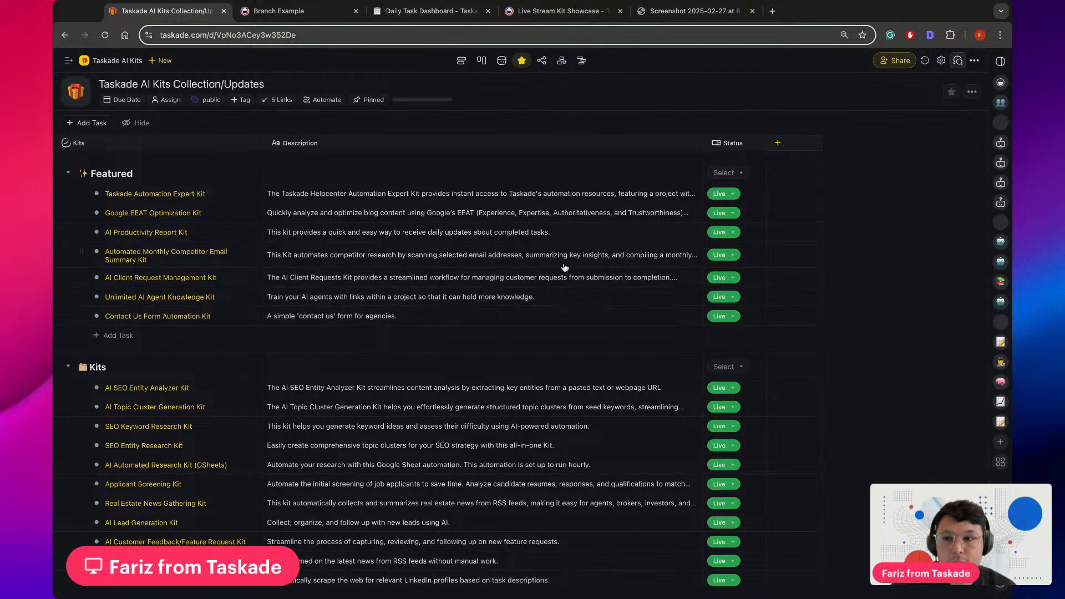
scroll(333, 300, "down", 1)
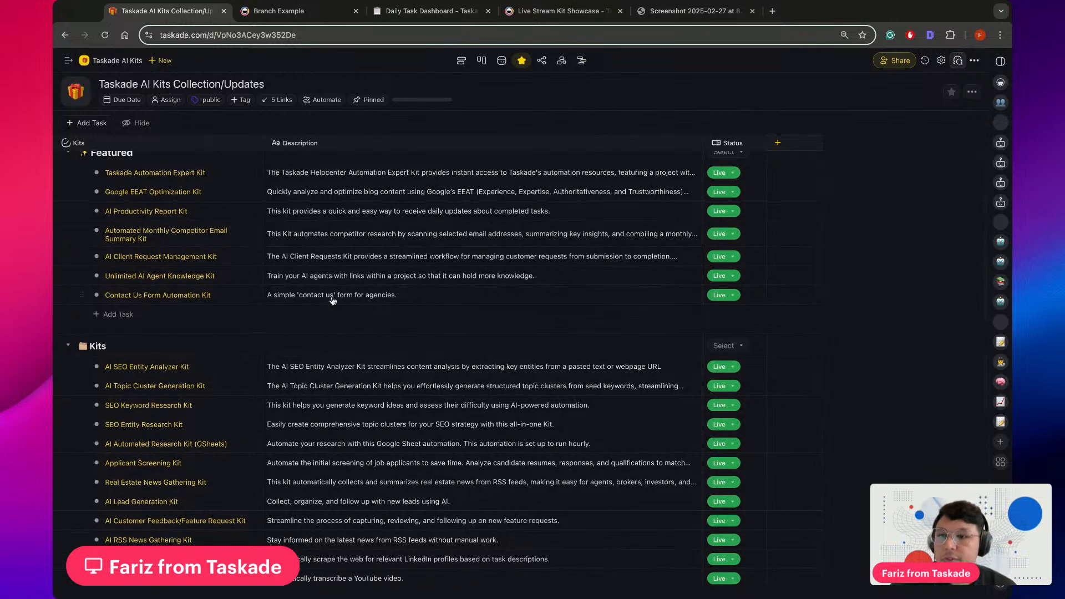
scroll(257, 274, "up", 1)
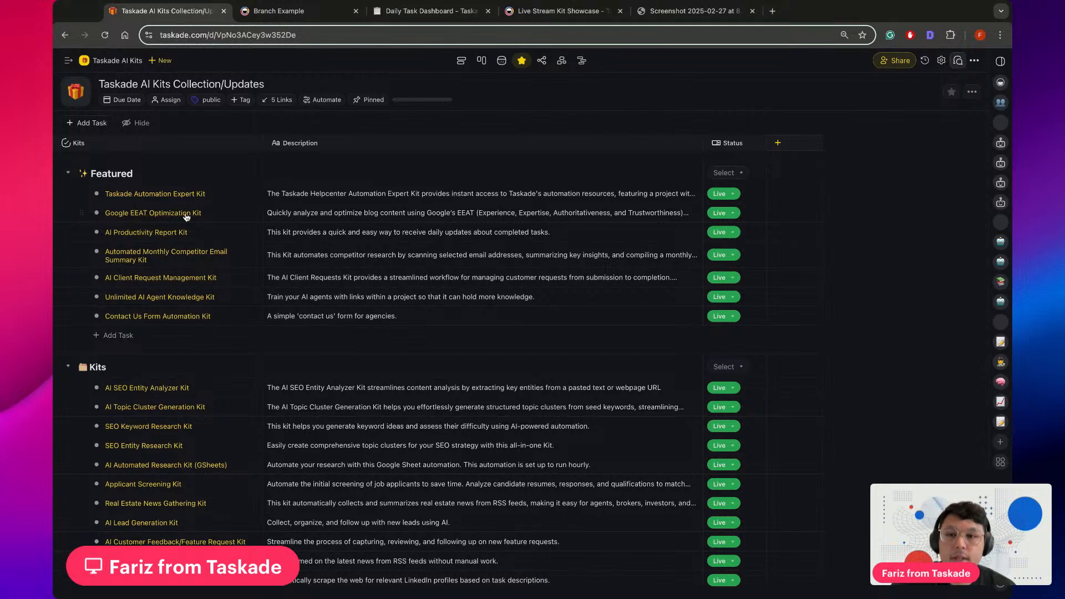
scroll(395, 213, "down", 5)
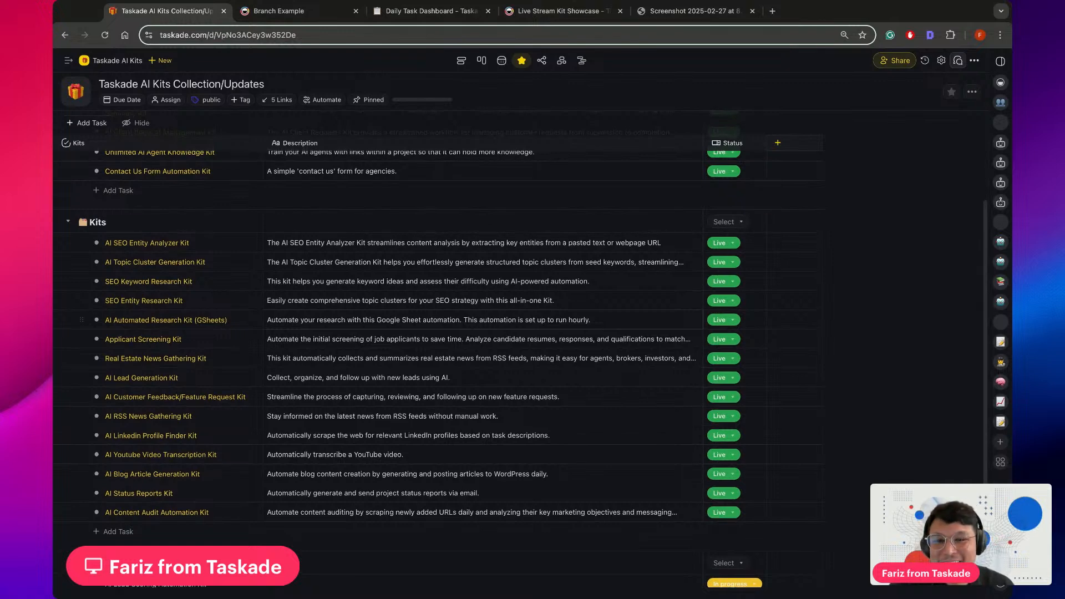
Review the AI kits collection from the Featured section through the Kits list to the Incoming kits and their statuses
scroll(438, 355, "up", 5)
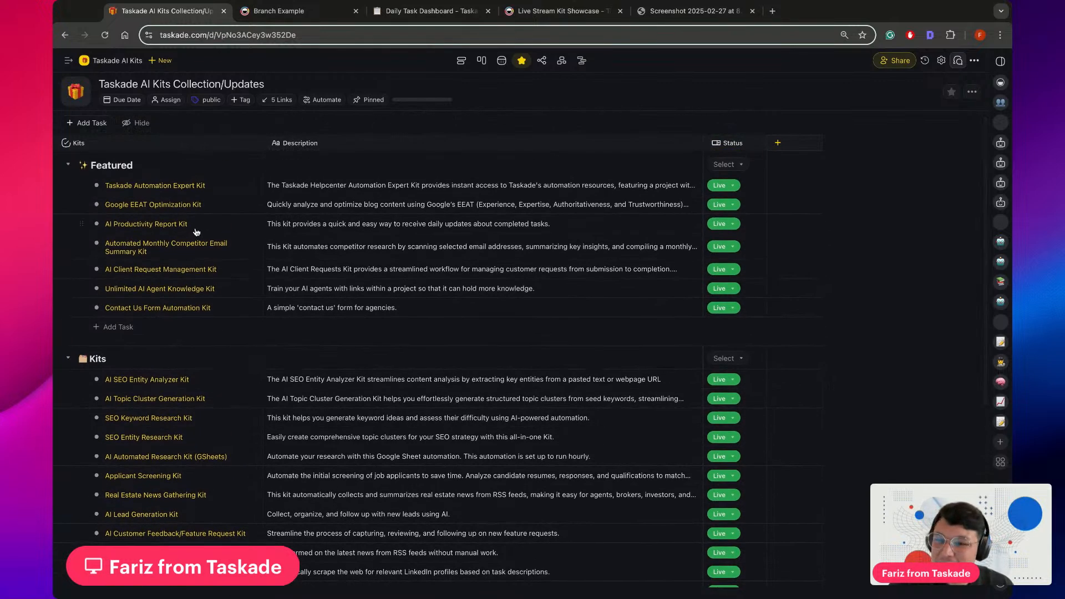
scroll(203, 234, "down", 7)
scroll(239, 399, "down", 2)
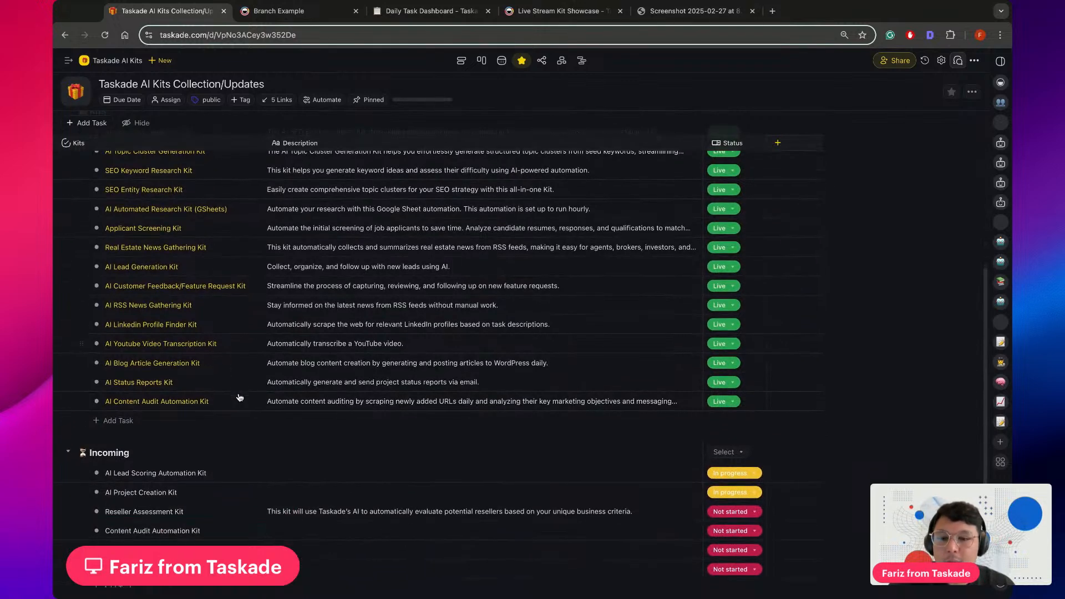
scroll(239, 399, "down", 2)
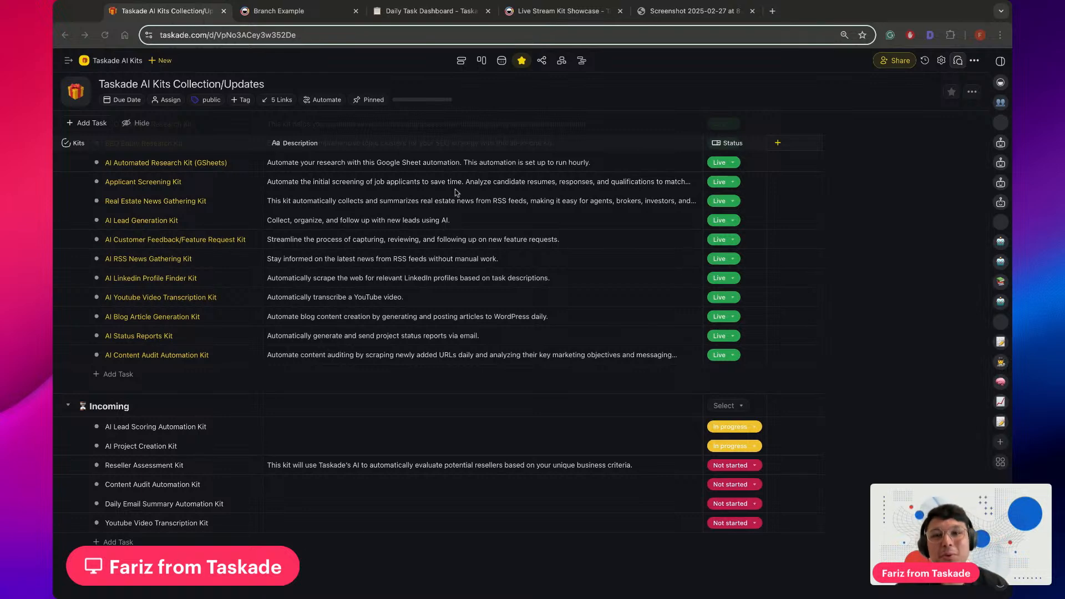
View the Daily Task Dashboard project, and return to the Kits section of the Taskade AI Kits Collection/Updates project
left_click(428, 11)
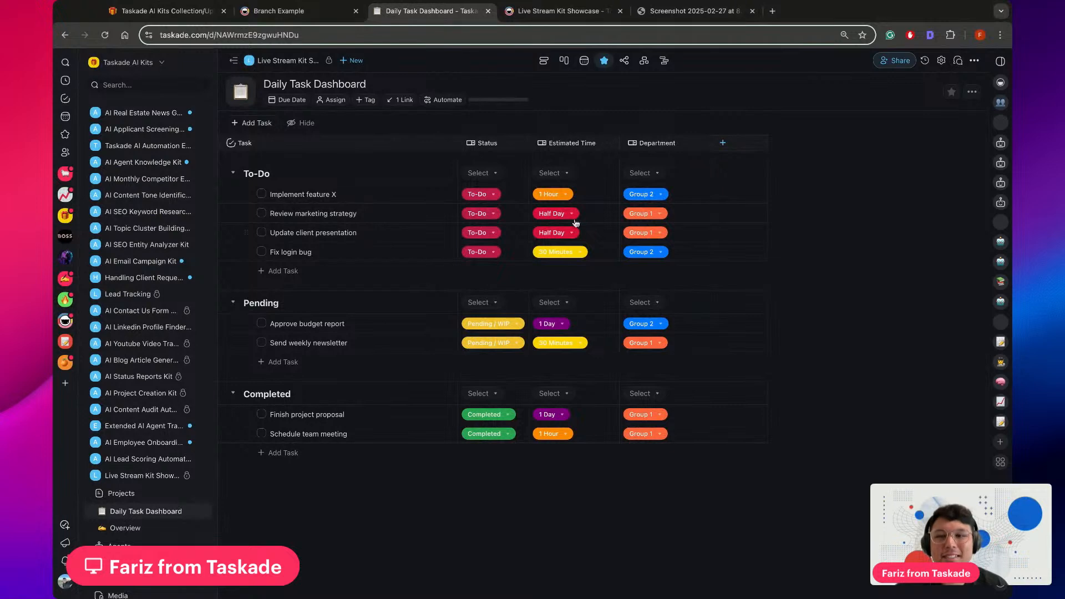
left_click(161, 11)
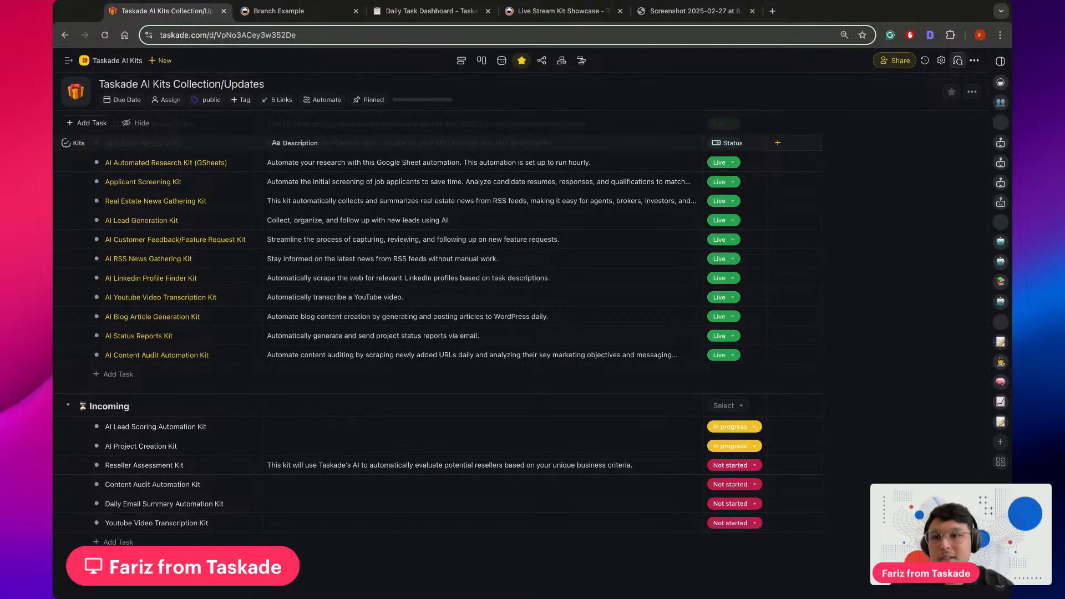
scroll(411, 344, "up", 5)
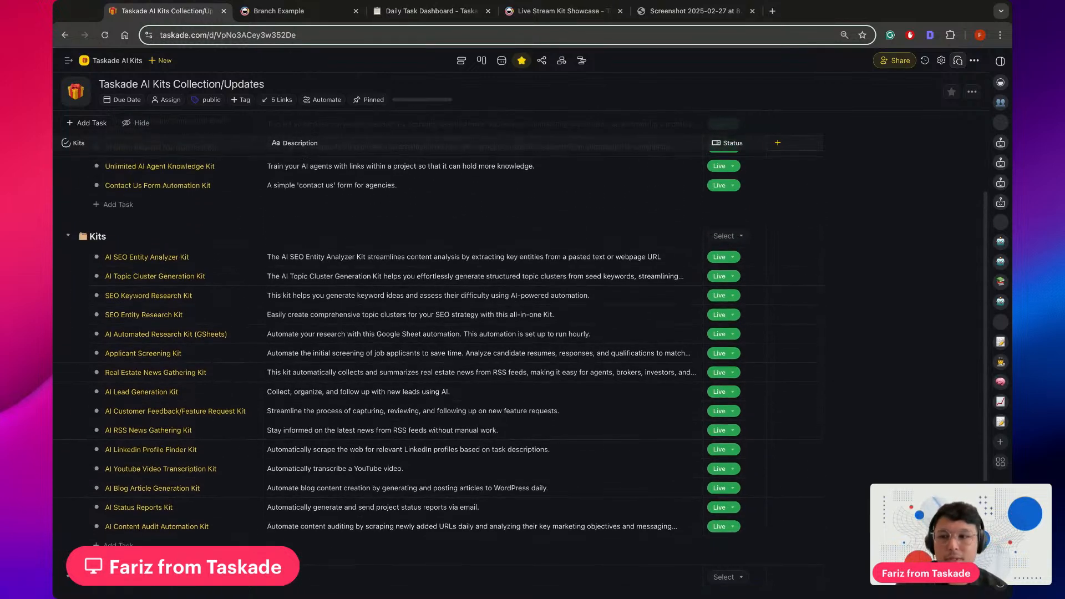